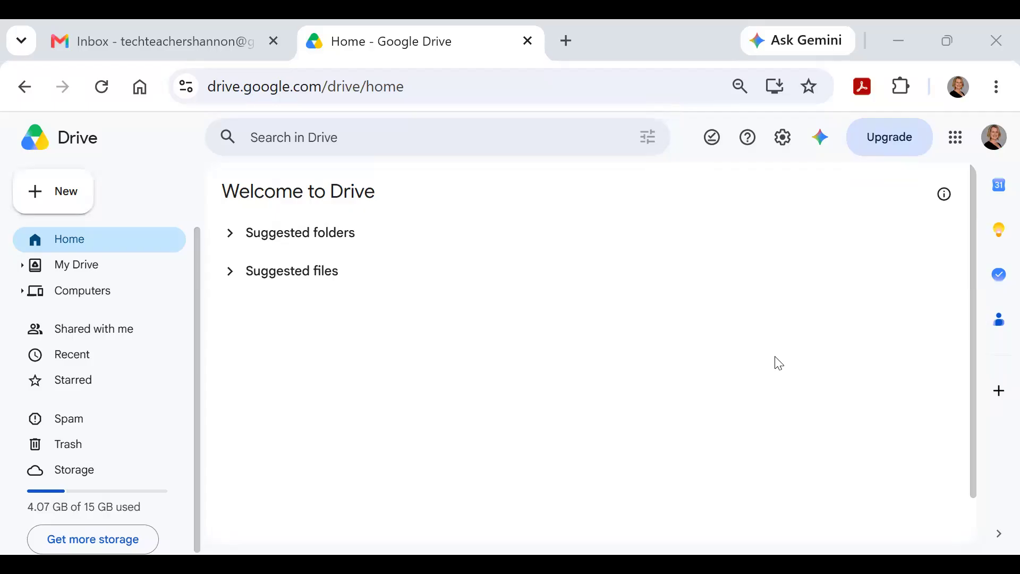
click(118, 32)
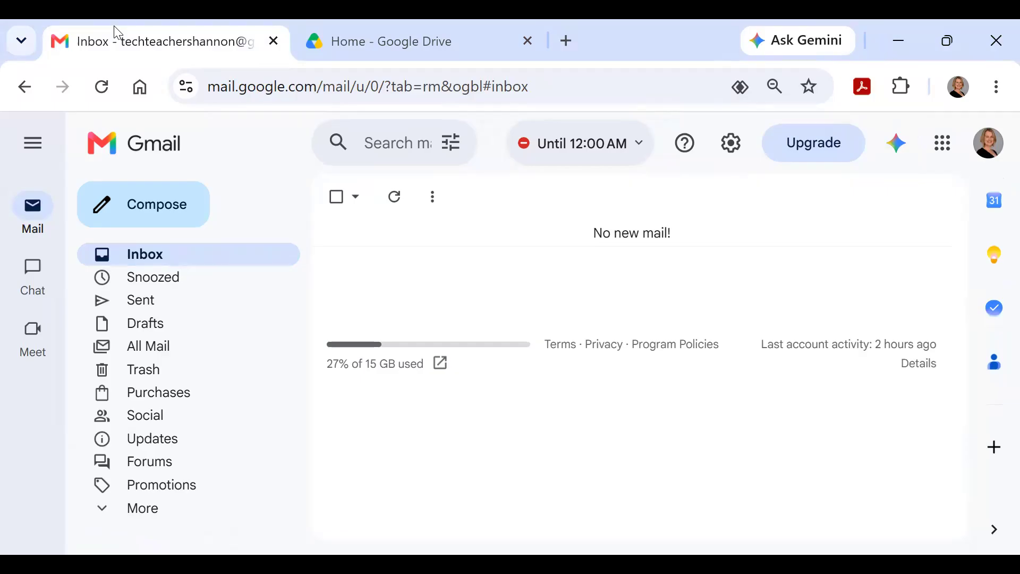
click(566, 40)
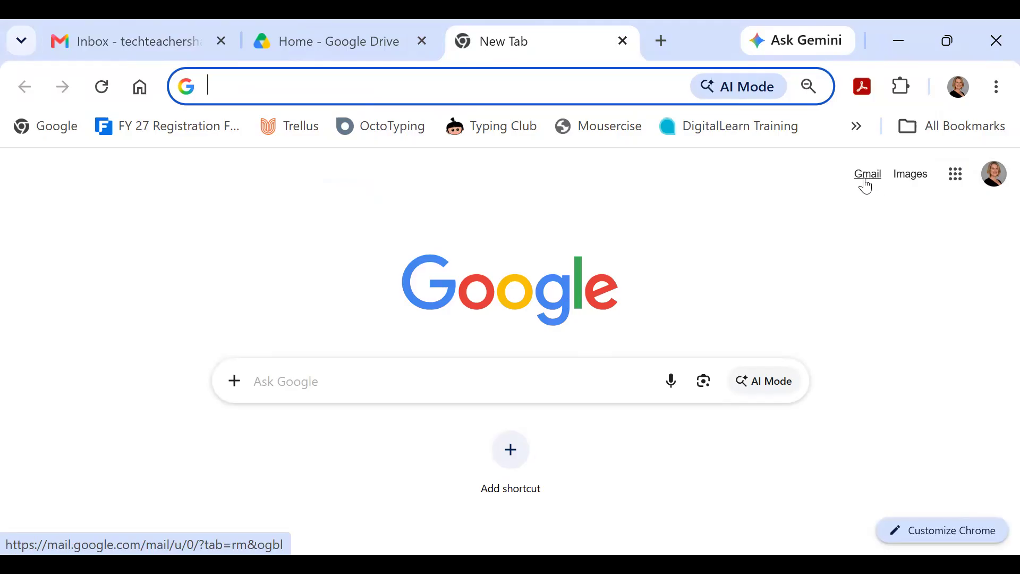
click(127, 23)
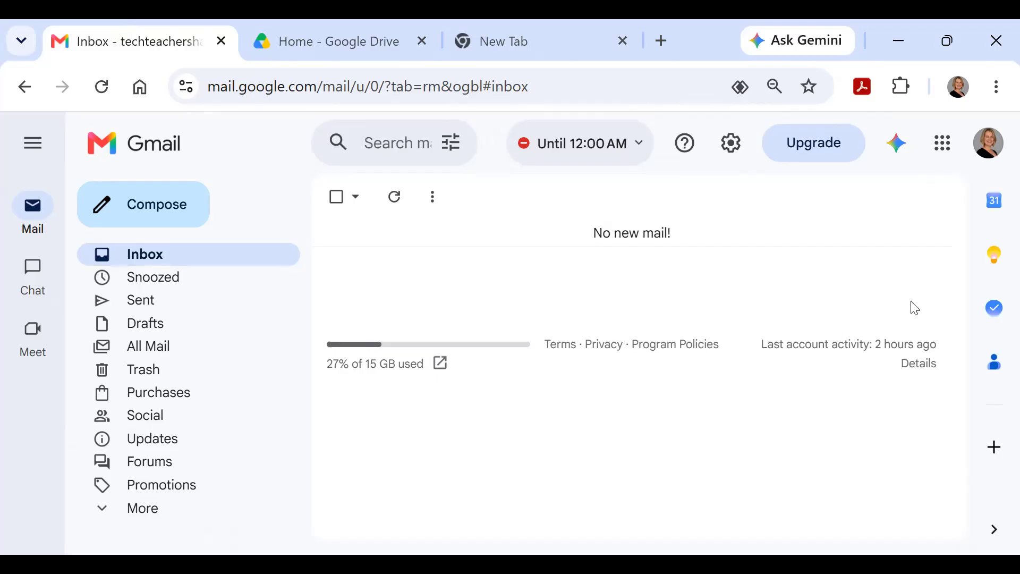
click(945, 144)
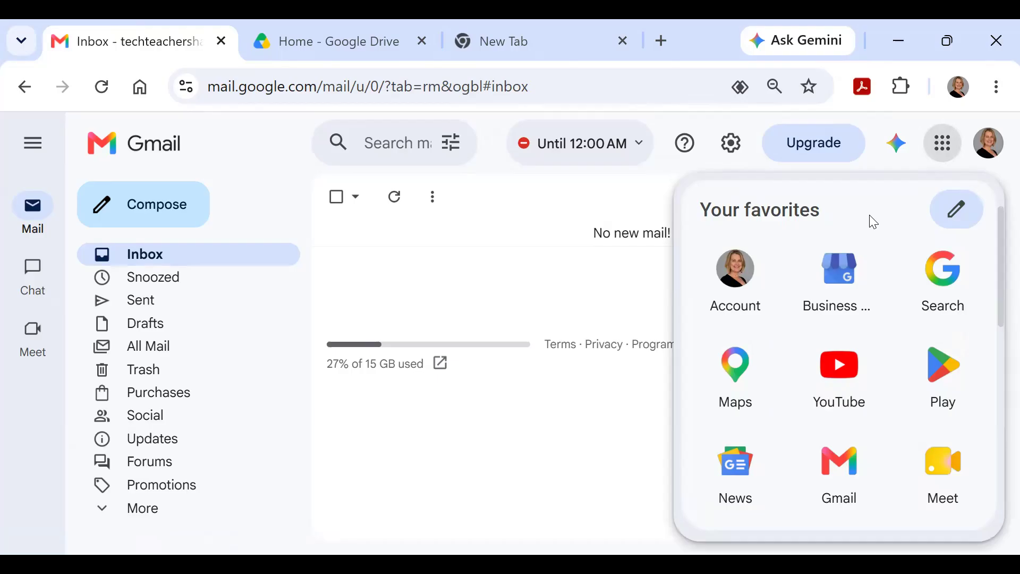
scroll(874, 222, down, 4)
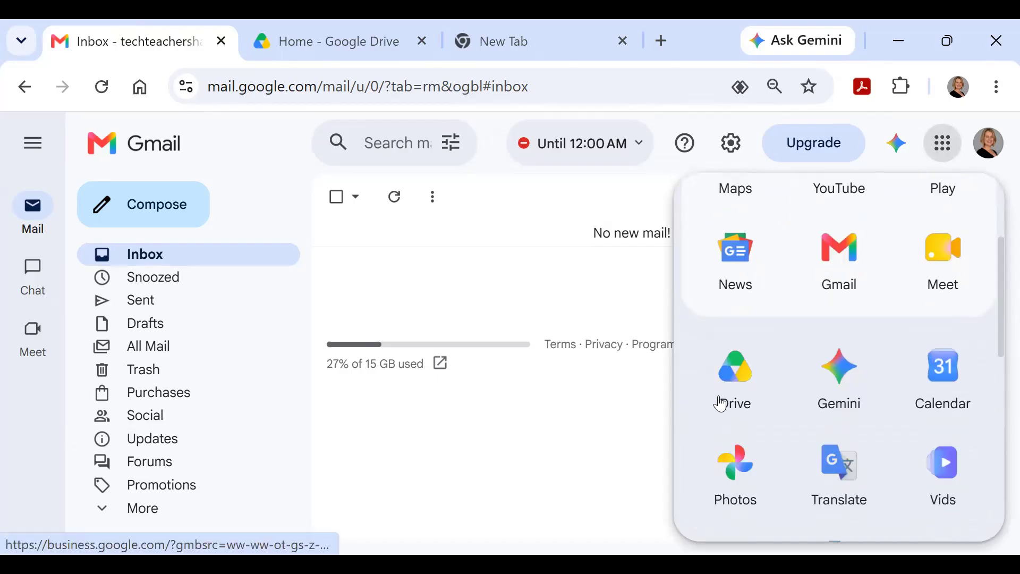
click(343, 42)
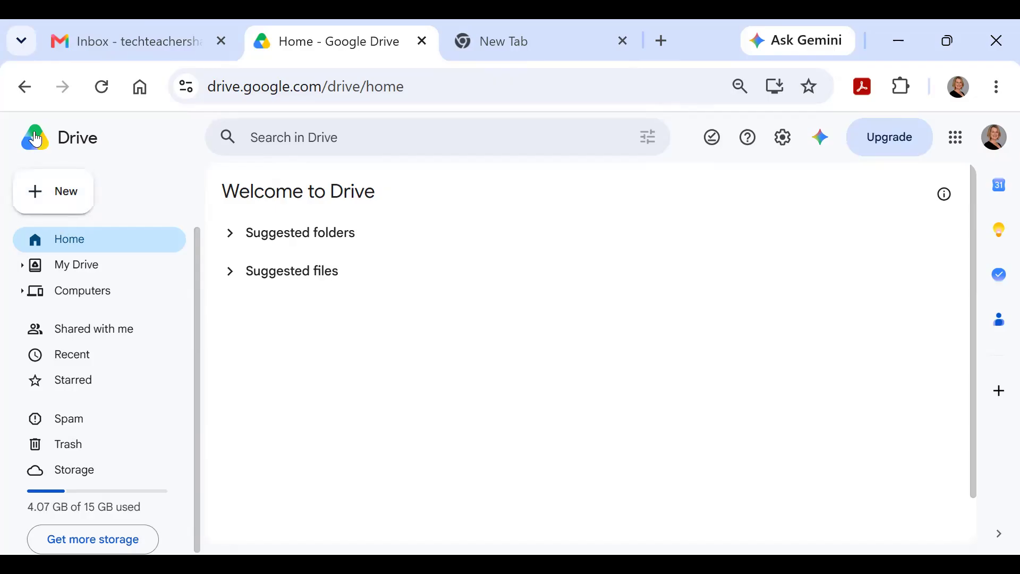
Step: Show Drive's New menu and look over its Docs, Sheets, Slides and Forms entries
click(55, 201)
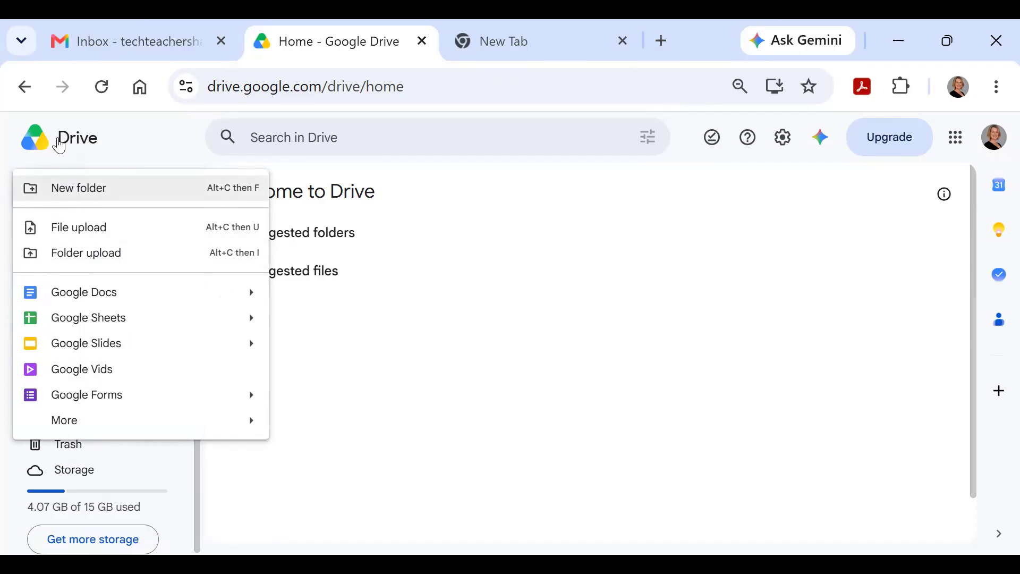
mouse_move(77, 294)
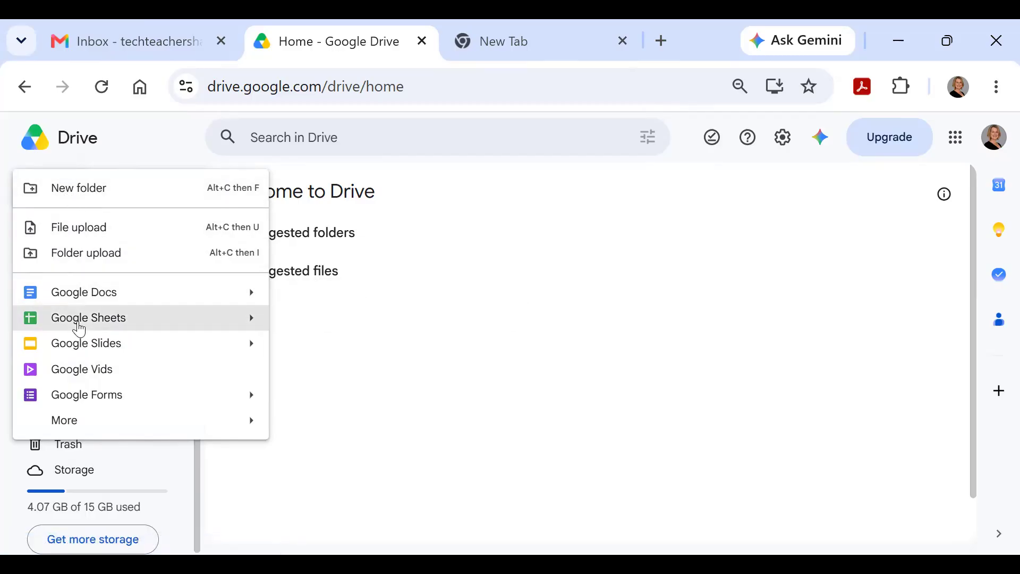
mouse_move(80, 355)
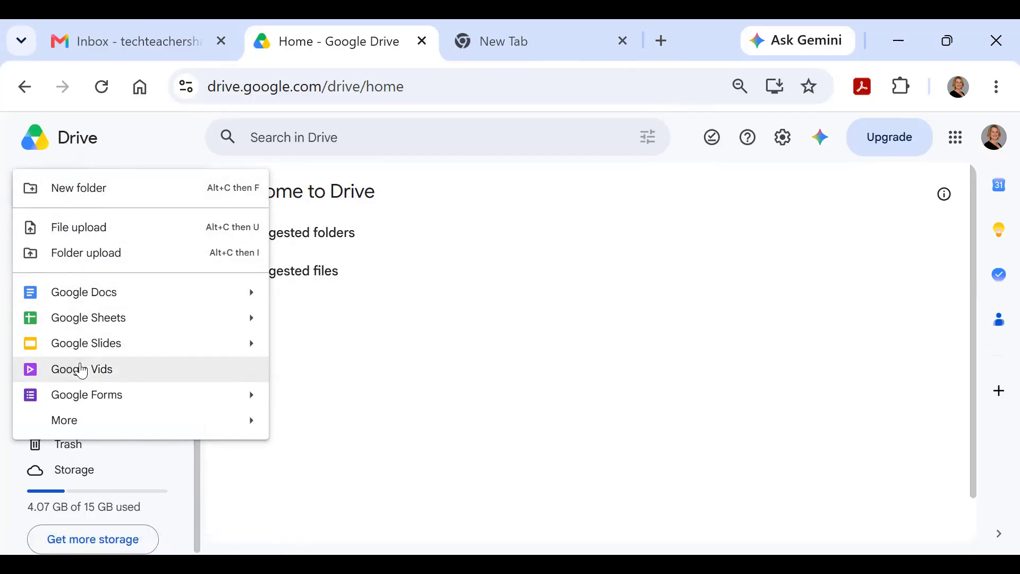
mouse_move(81, 396)
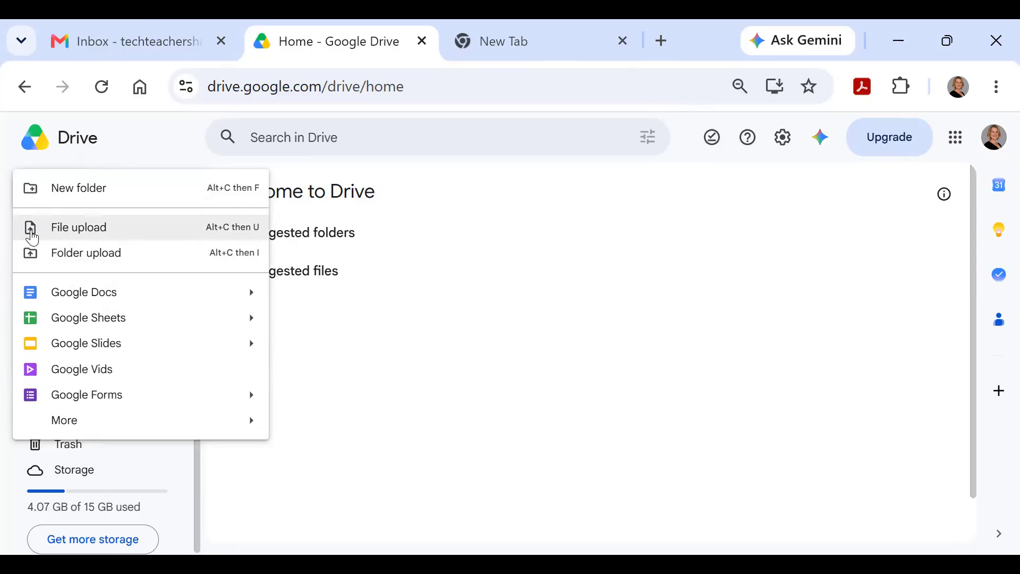
Step: Upload cardinal.jpg from the Desktop folder into Google Drive
click(62, 236)
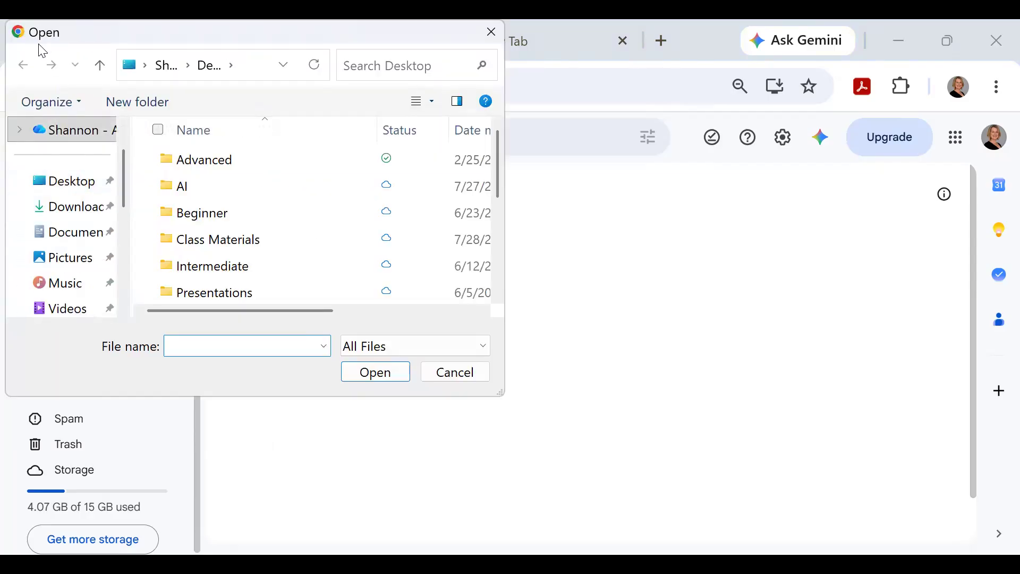
click(58, 190)
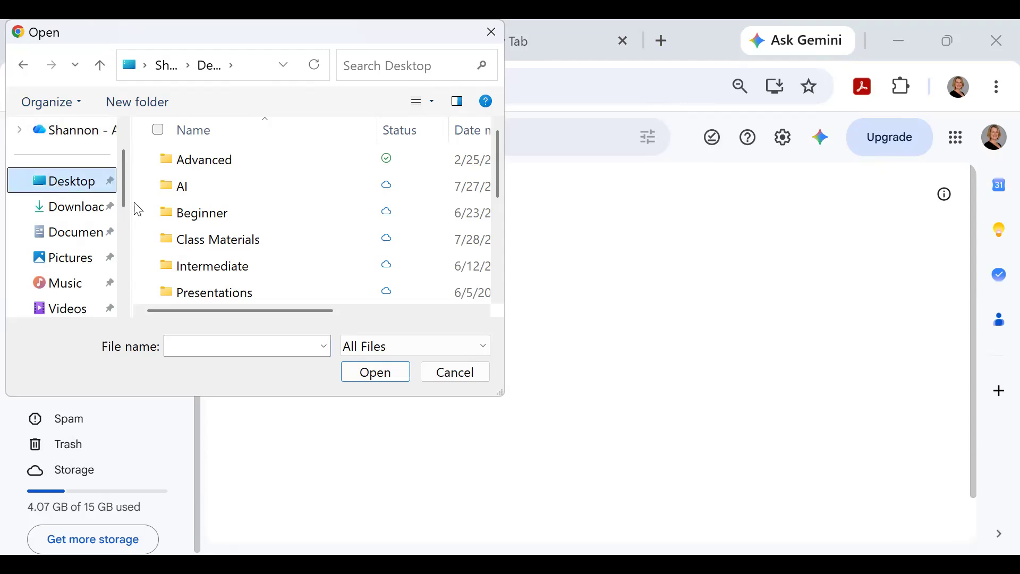
scroll(319, 212, down, 2)
scroll(322, 218, down, 1)
click(214, 242)
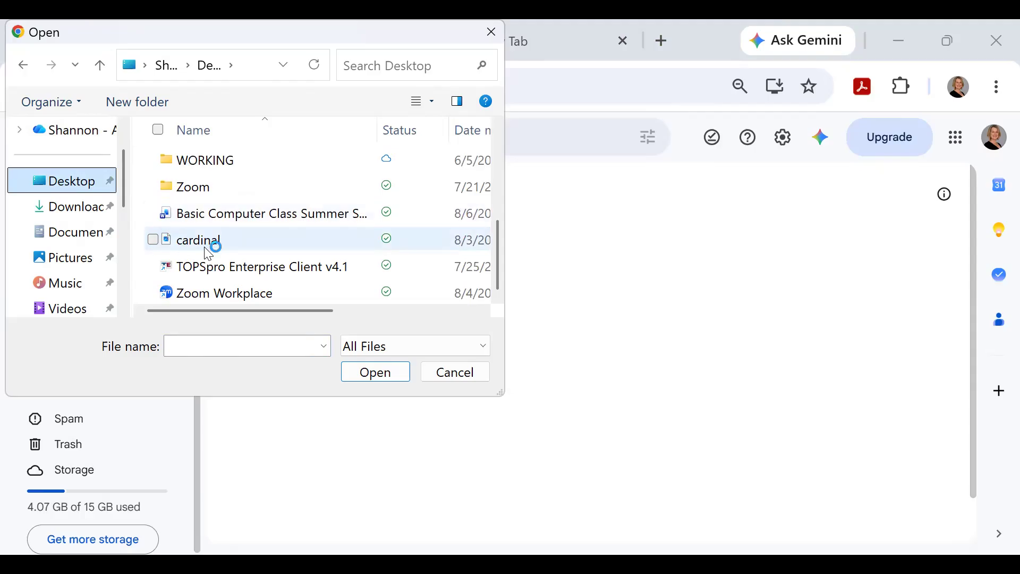
click(390, 372)
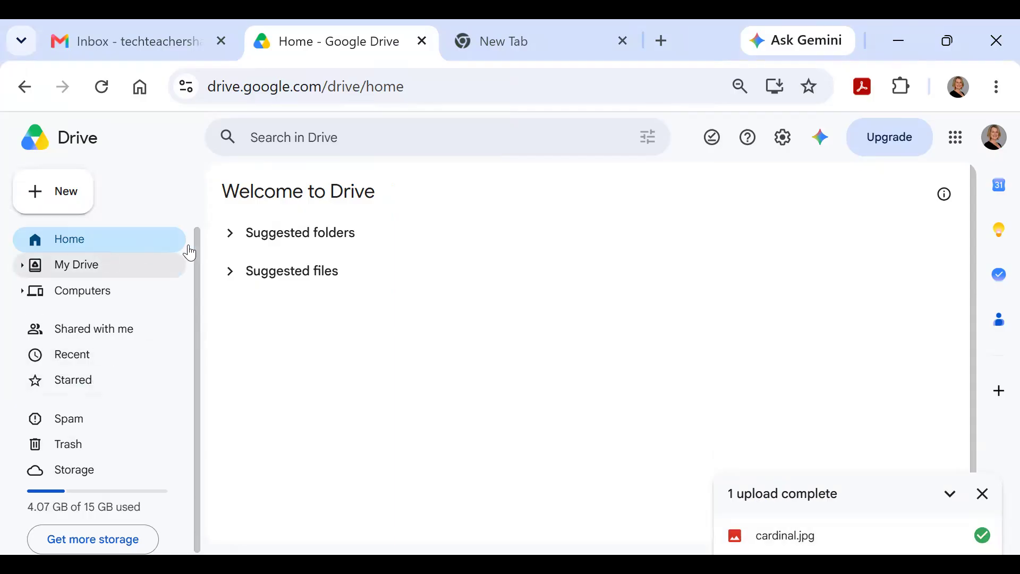
click(71, 356)
double_click(300, 357)
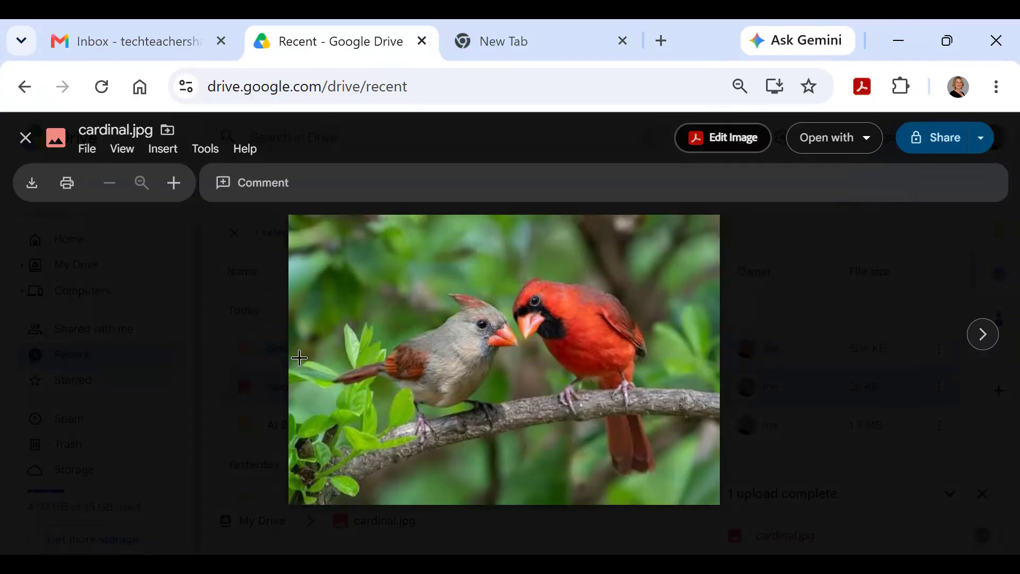
click(25, 137)
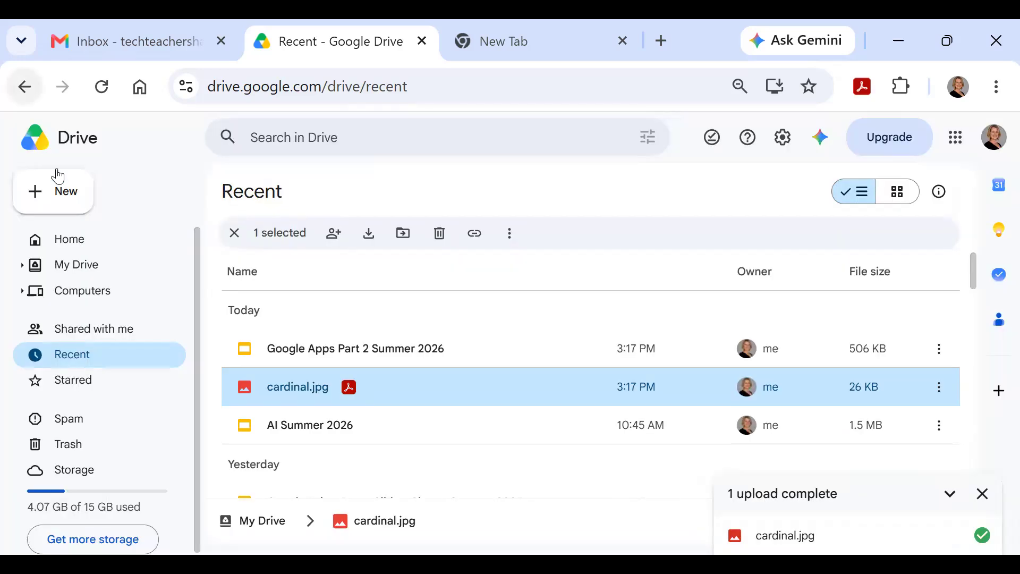
click(63, 240)
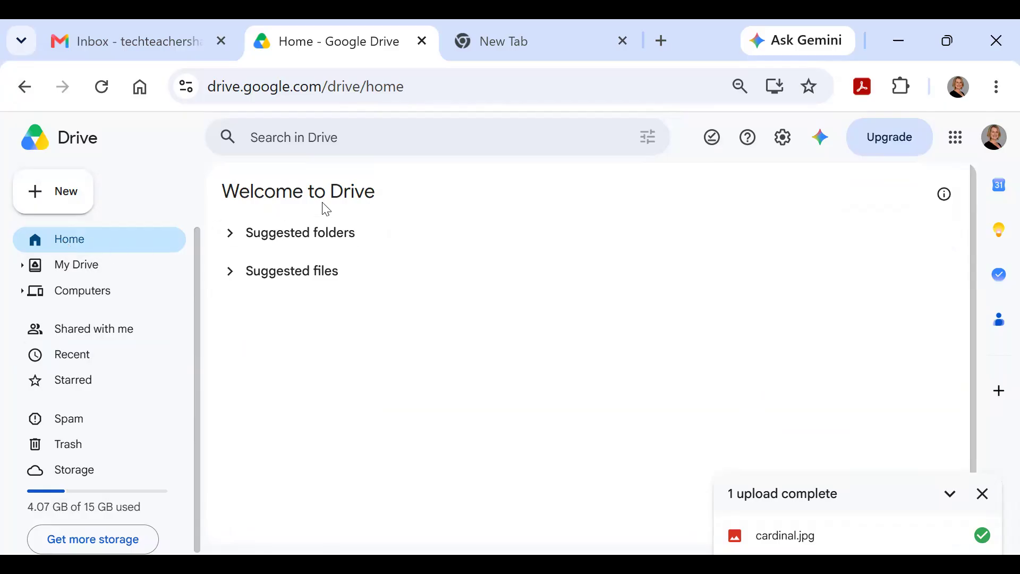
Step: Browse the app submenus of Drive's New menu
click(63, 192)
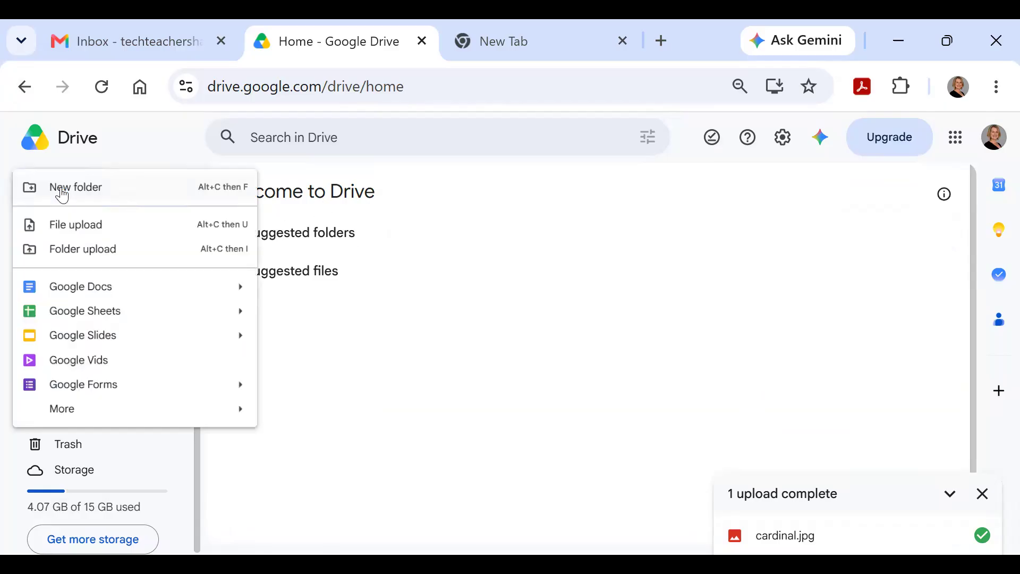
mouse_move(95, 299)
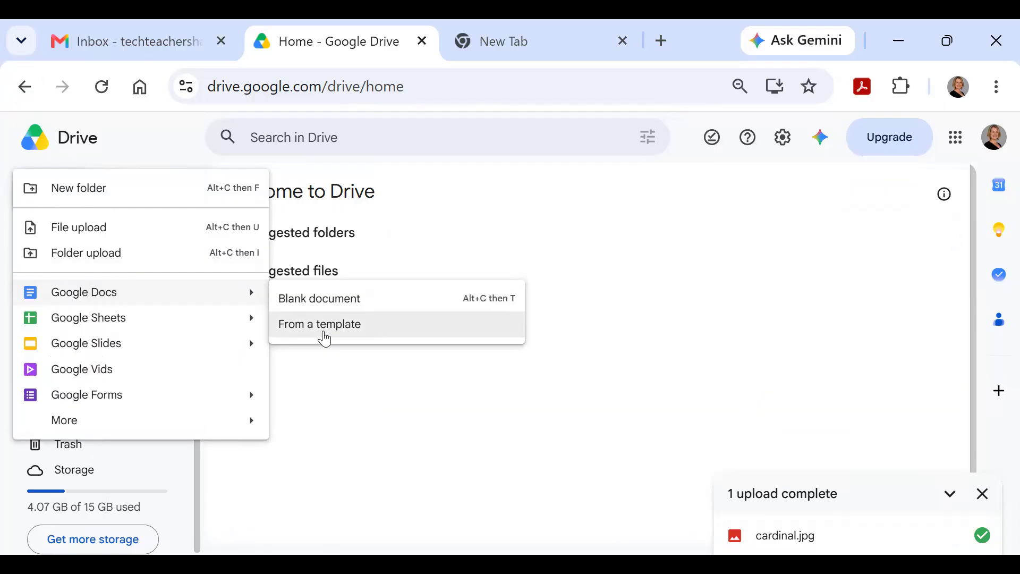
mouse_move(160, 322)
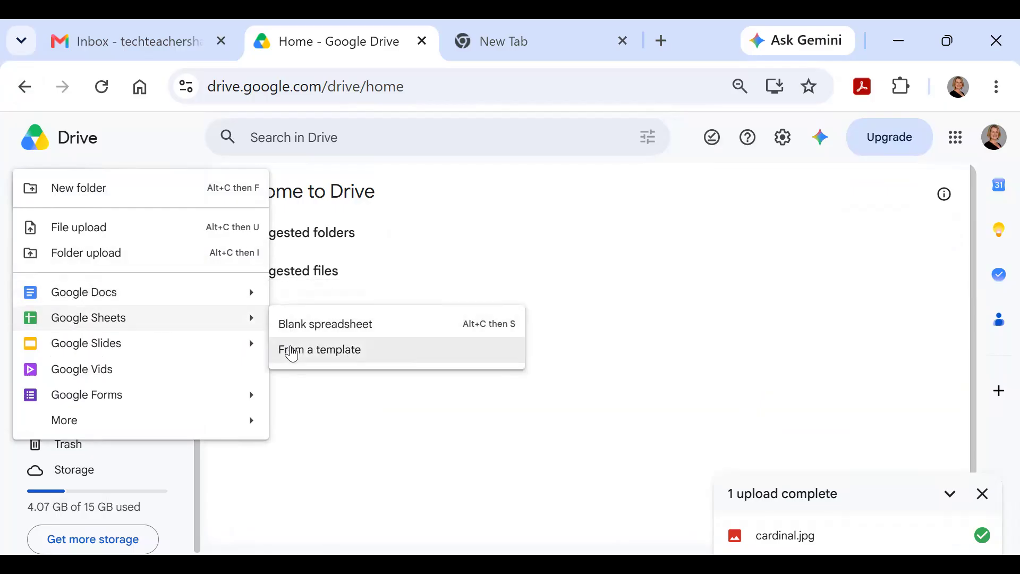
mouse_move(94, 345)
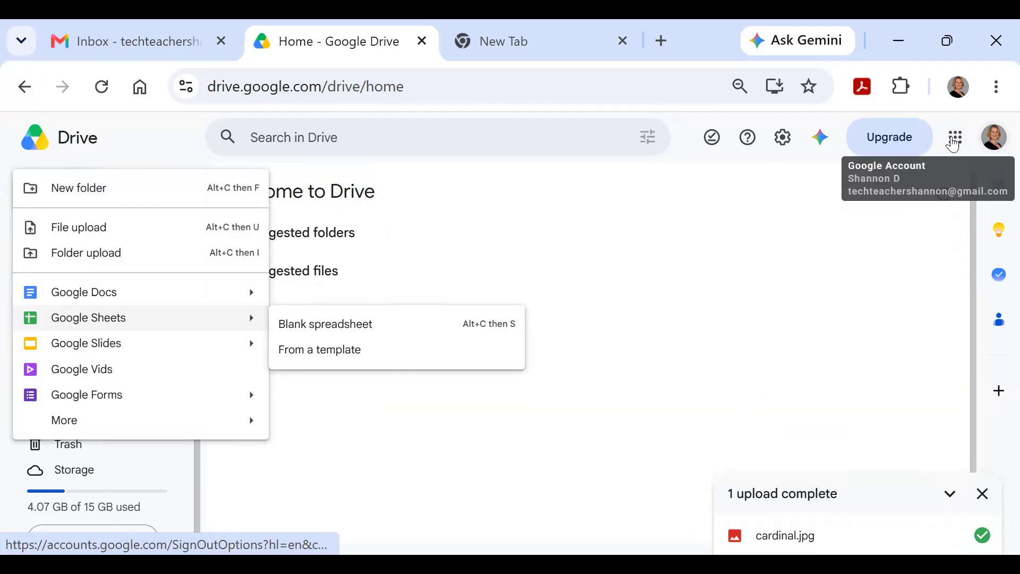
Step: Bring up the Google apps launcher and scroll down toward Docs
click(955, 141)
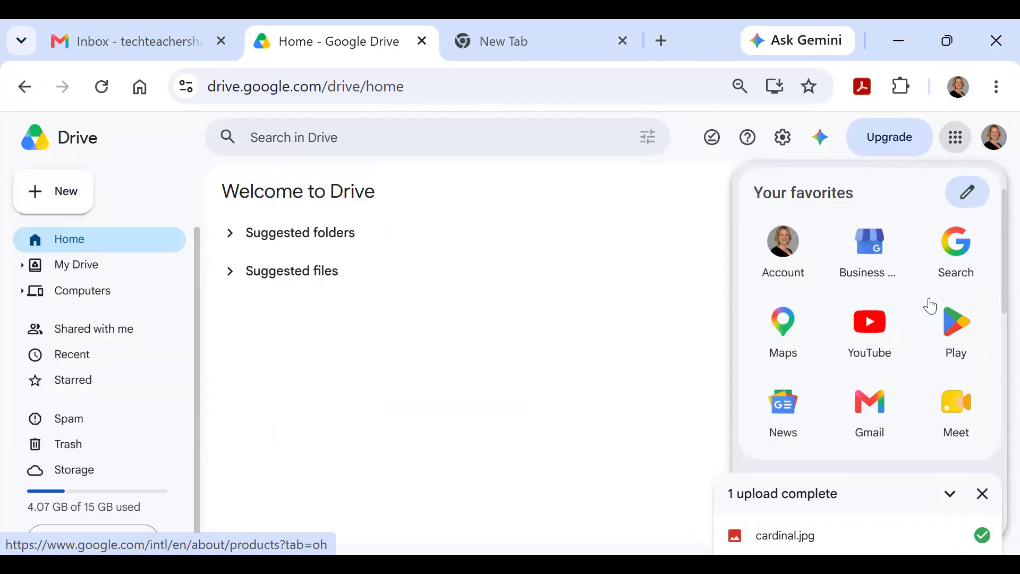
scroll(930, 306, down, 2)
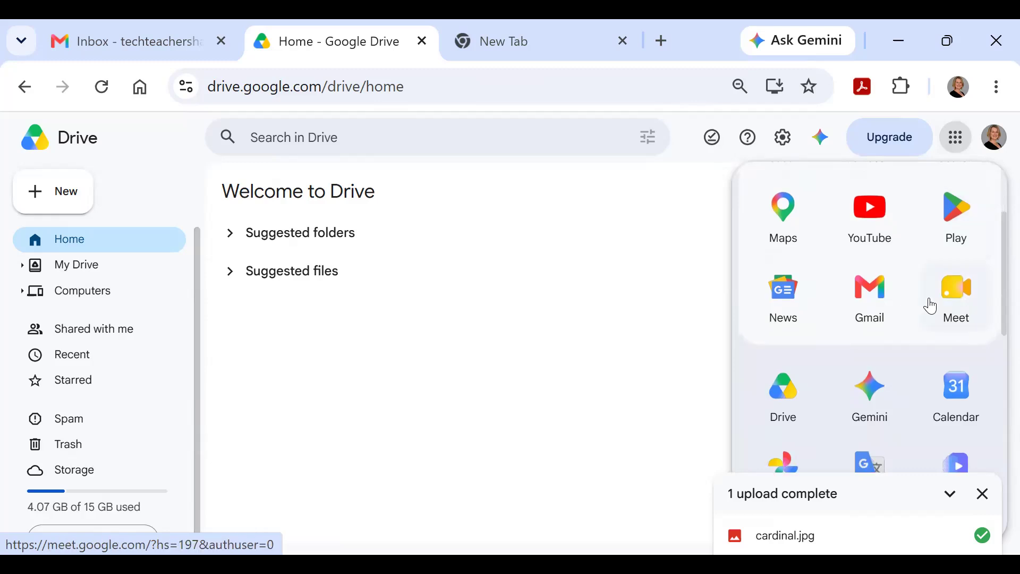
scroll(928, 303, down, 2)
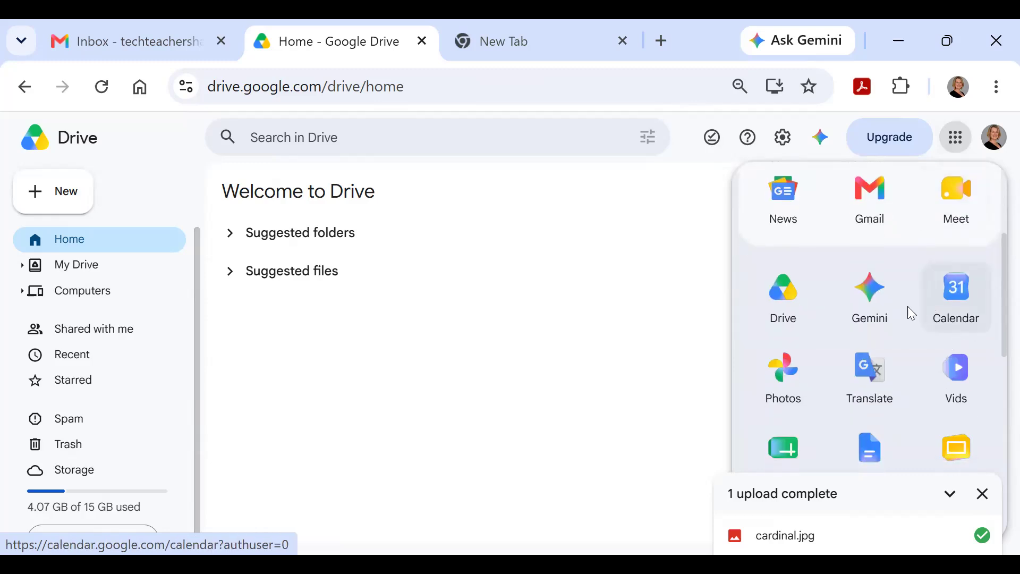
scroll(908, 307, down, 2)
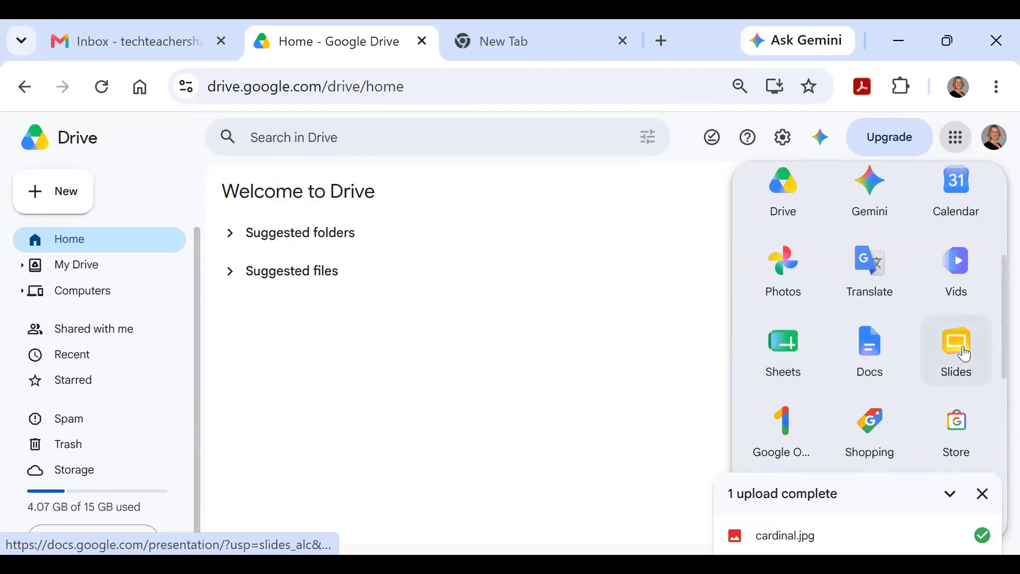
Step: Go to Google Docs' full template gallery and scroll through its categories
click(872, 351)
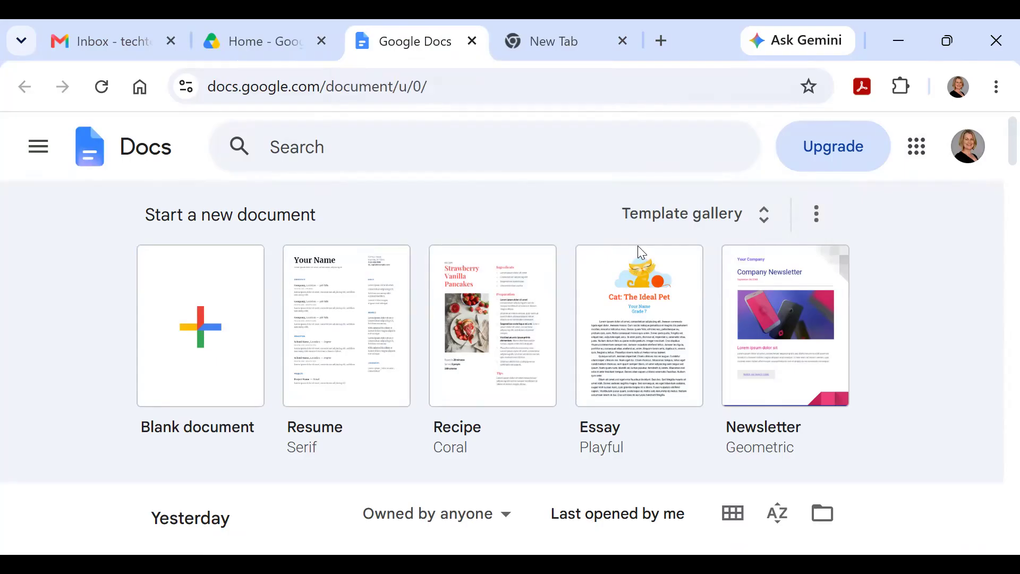
click(659, 222)
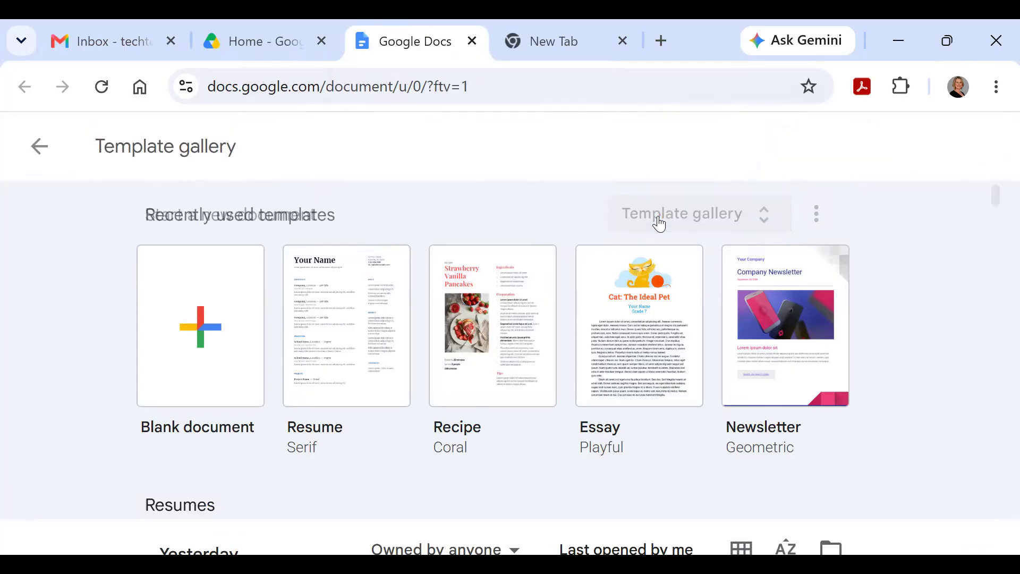
scroll(669, 249, down, 2)
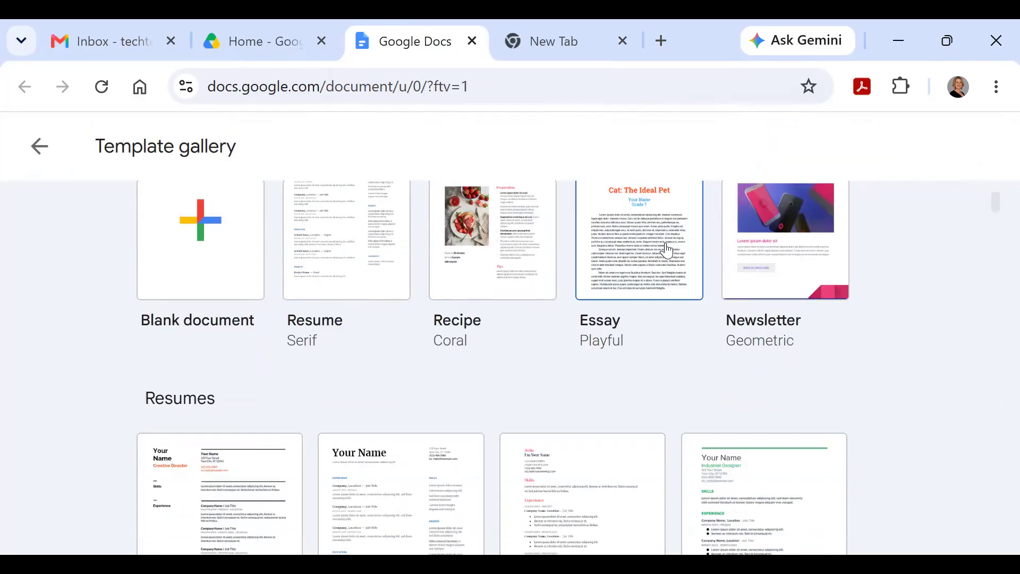
scroll(669, 249, down, 2)
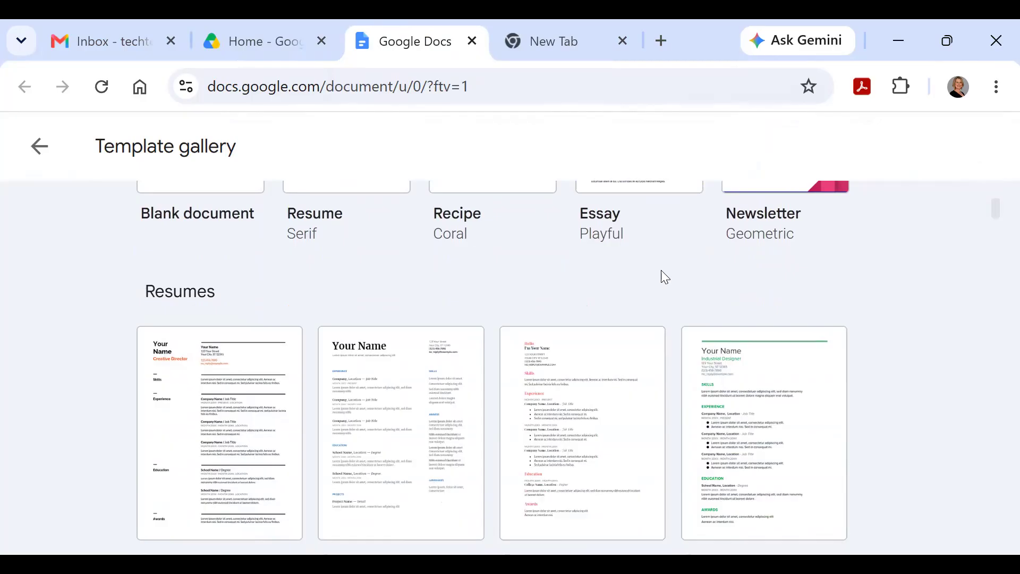
scroll(345, 351, down, 4)
scroll(347, 353, down, 8)
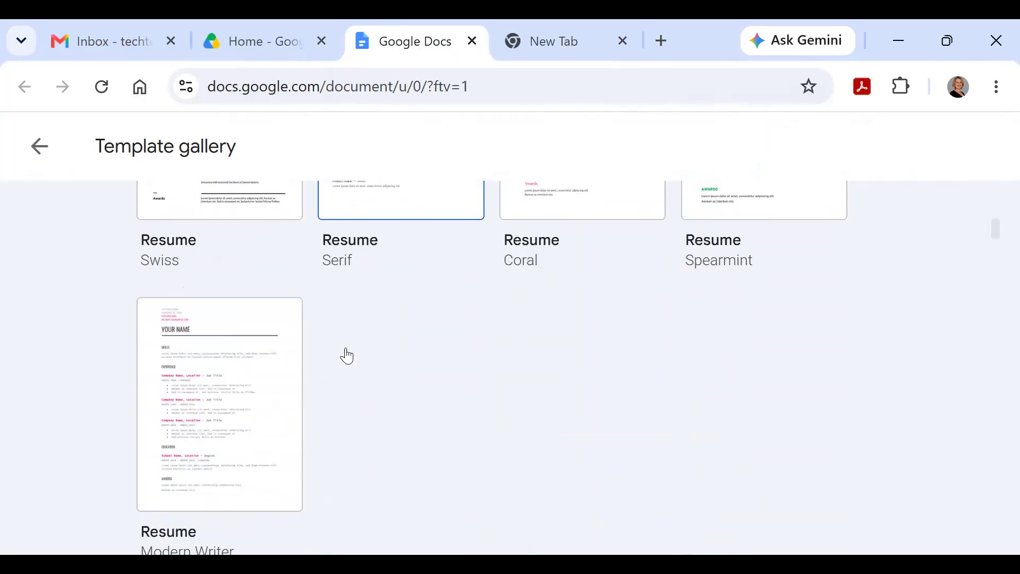
scroll(346, 355, down, 12)
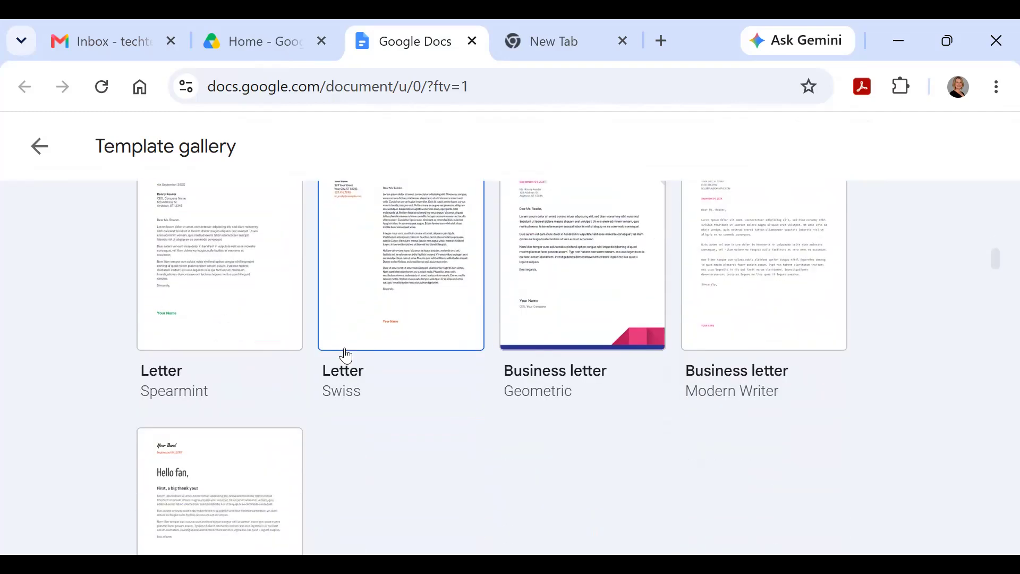
scroll(346, 355, down, 2)
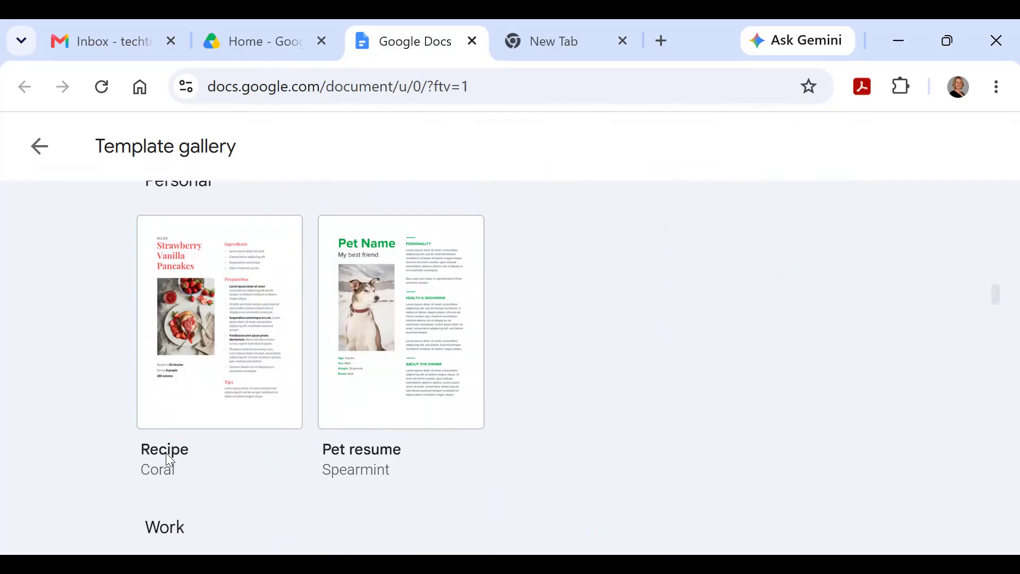
scroll(364, 424, down, 6)
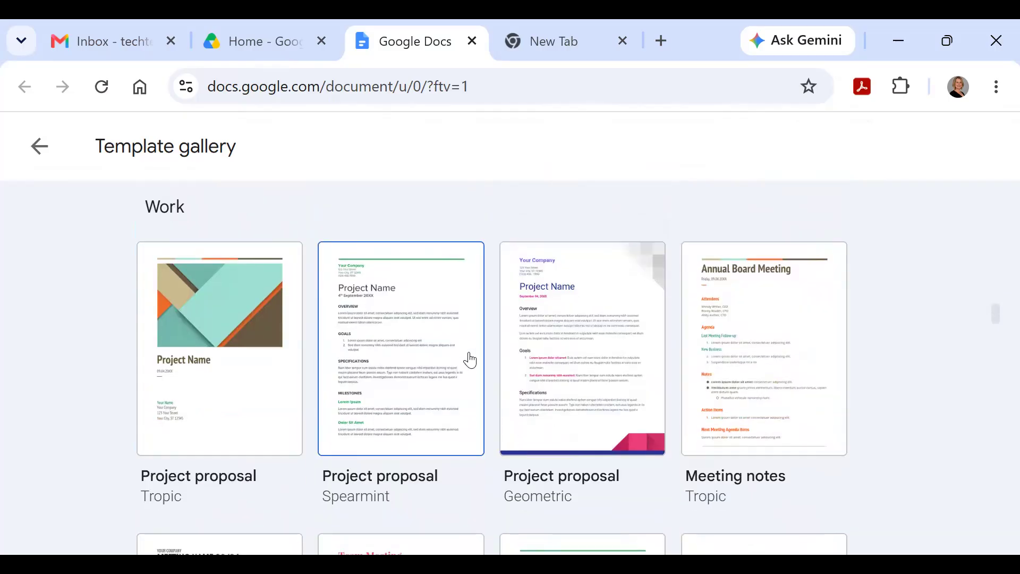
scroll(470, 360, down, 12)
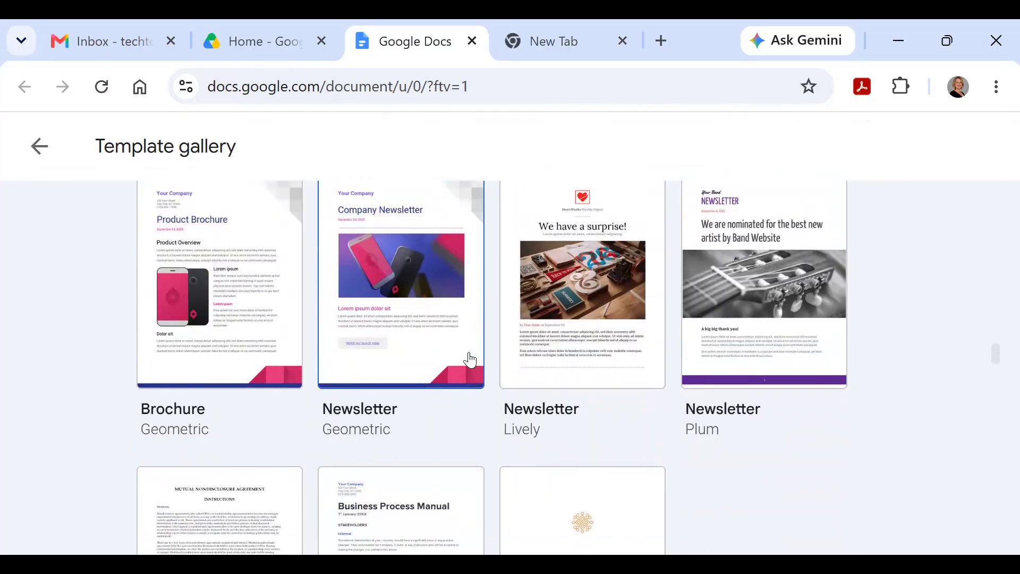
scroll(470, 360, down, 12)
scroll(468, 358, down, 9)
Step: Scroll back through the gallery, ending at the Resumes row
scroll(467, 358, up, 3)
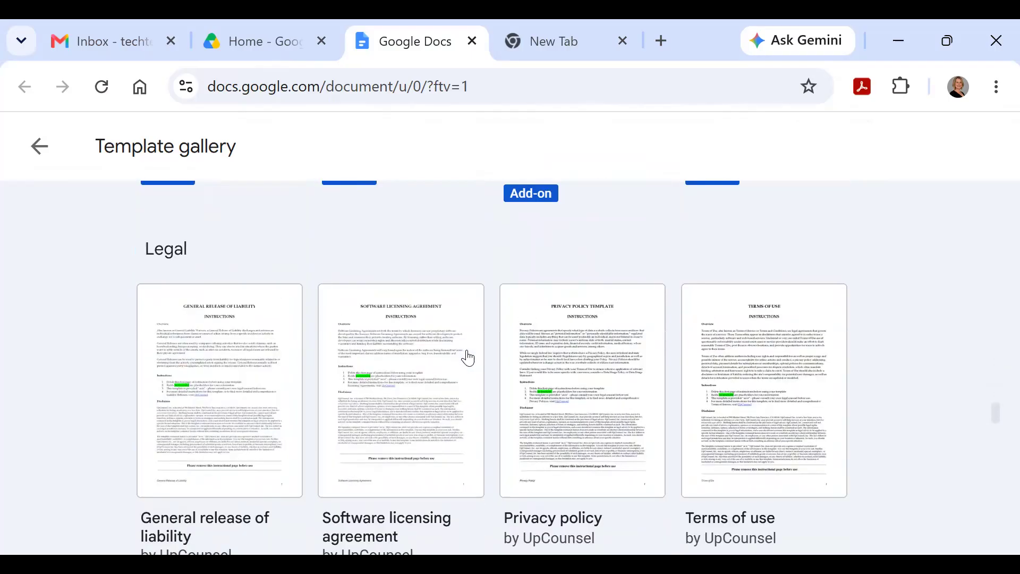
scroll(468, 358, down, 9)
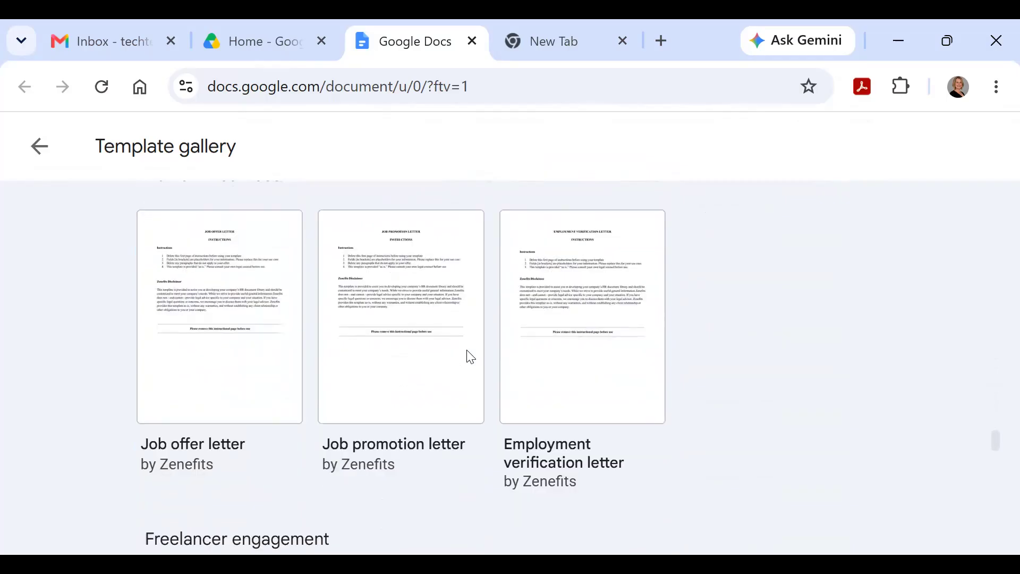
scroll(471, 357, down, 11)
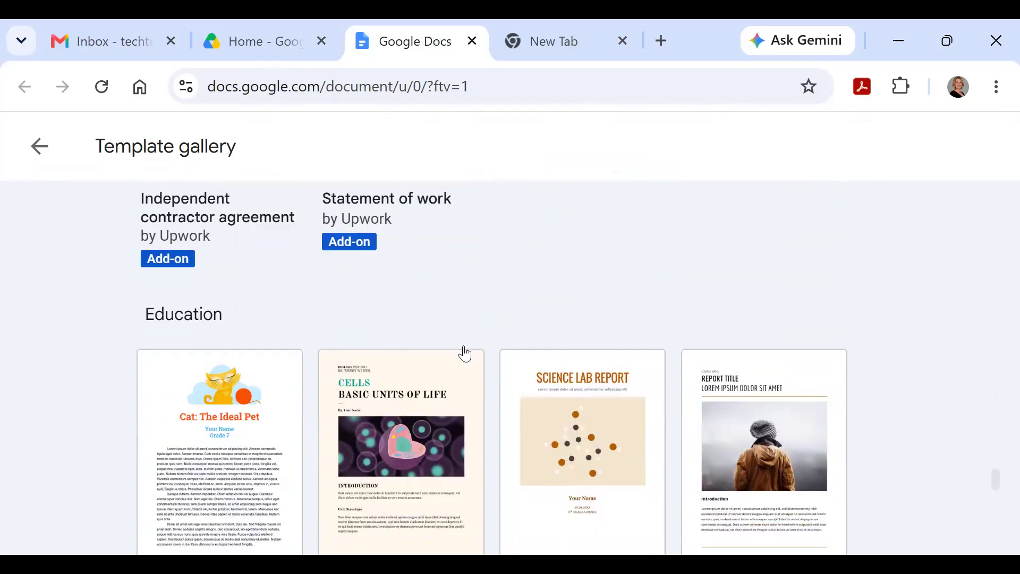
scroll(465, 353, down, 8)
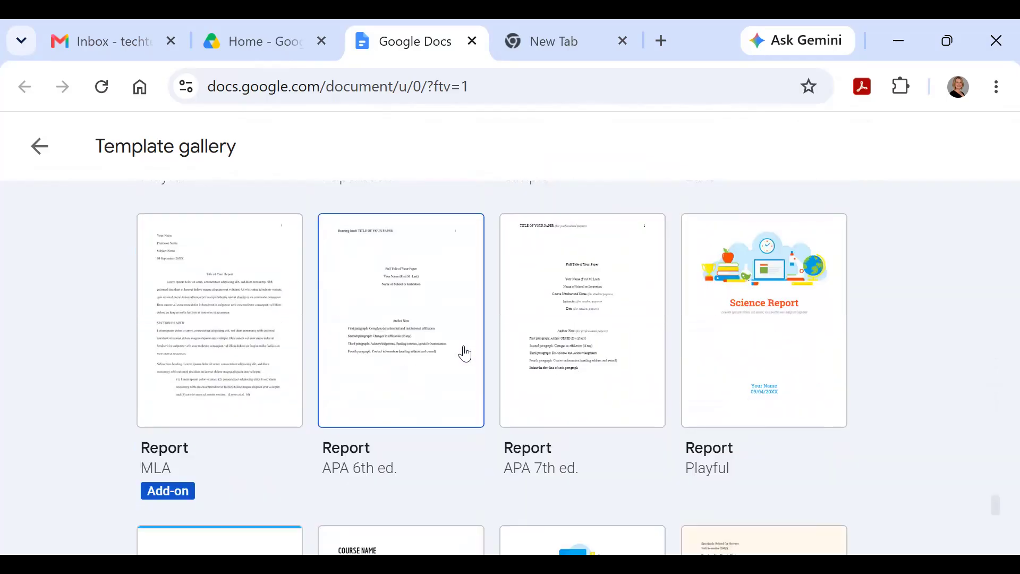
scroll(465, 353, down, 10)
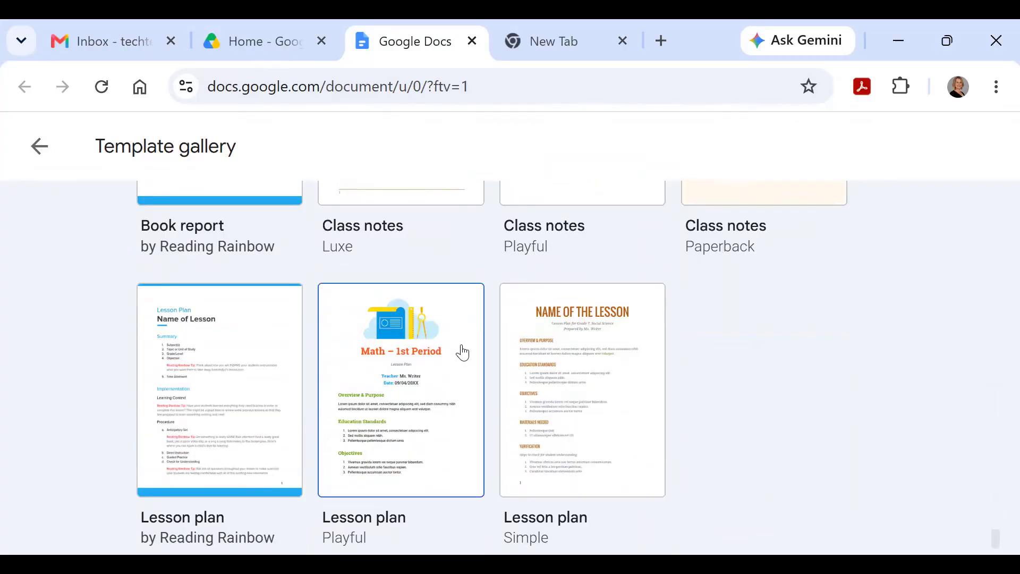
scroll(463, 351, up, 20)
scroll(458, 319, up, 20)
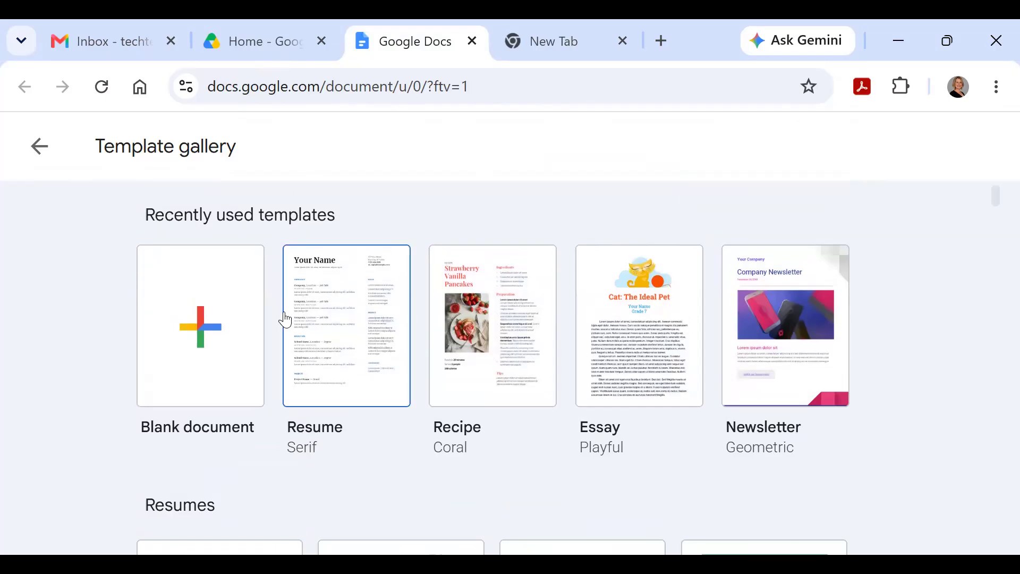
scroll(285, 320, down, 10)
scroll(337, 332, up, 4)
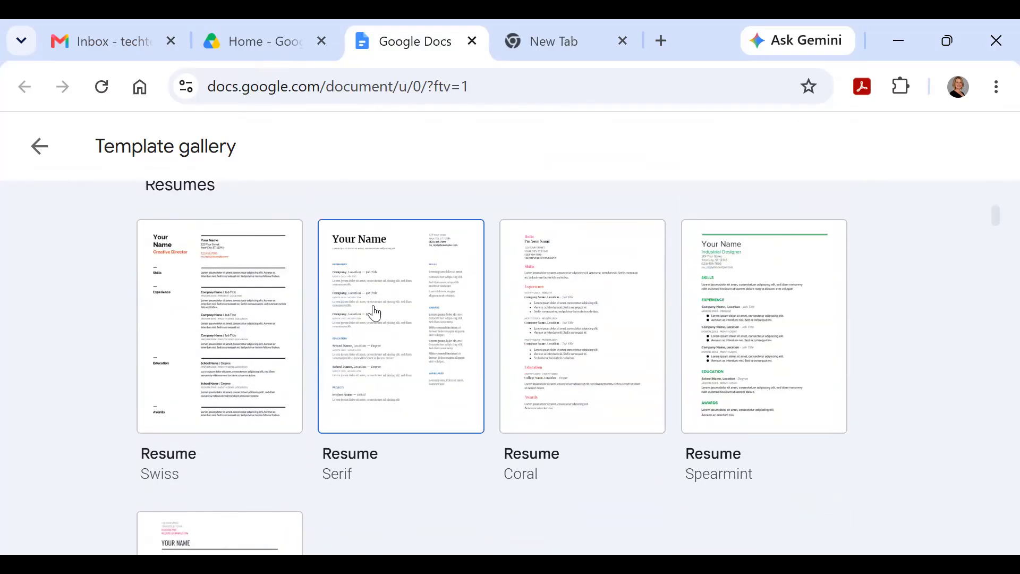
Step: Create a document from the Serif resume template, titled with the owner's first name before 'Resume'
click(376, 309)
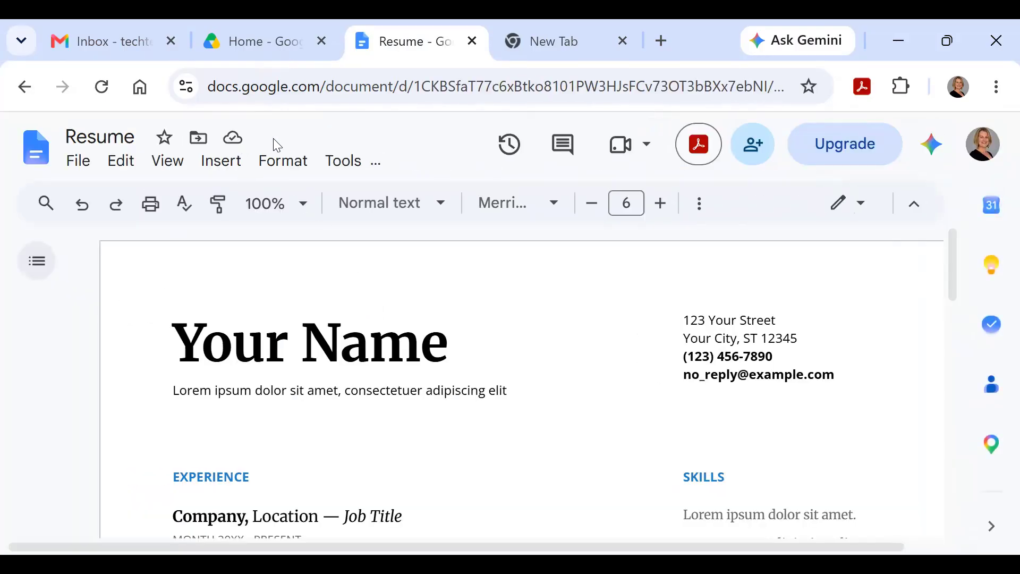
click(139, 136)
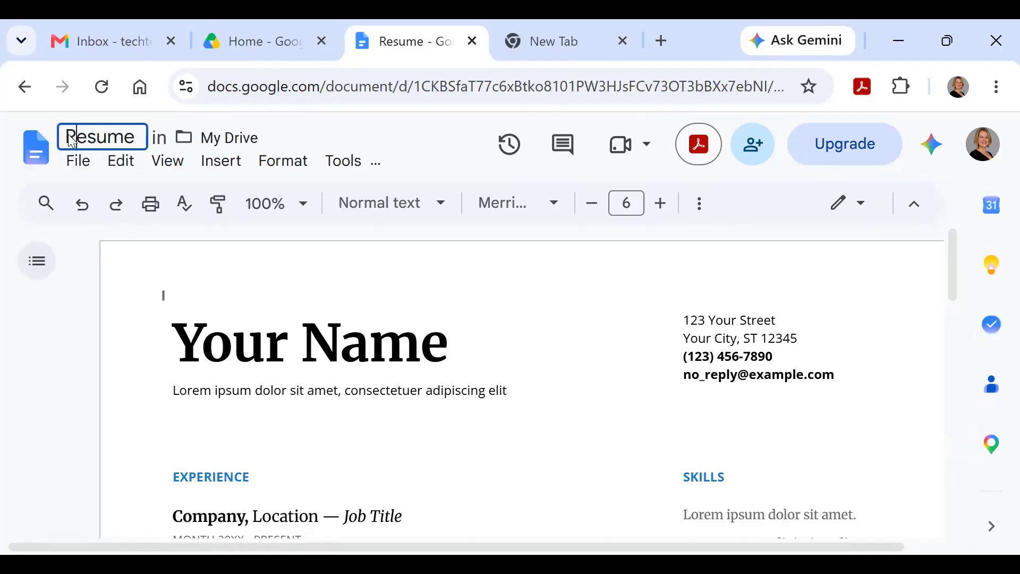
key(Return)
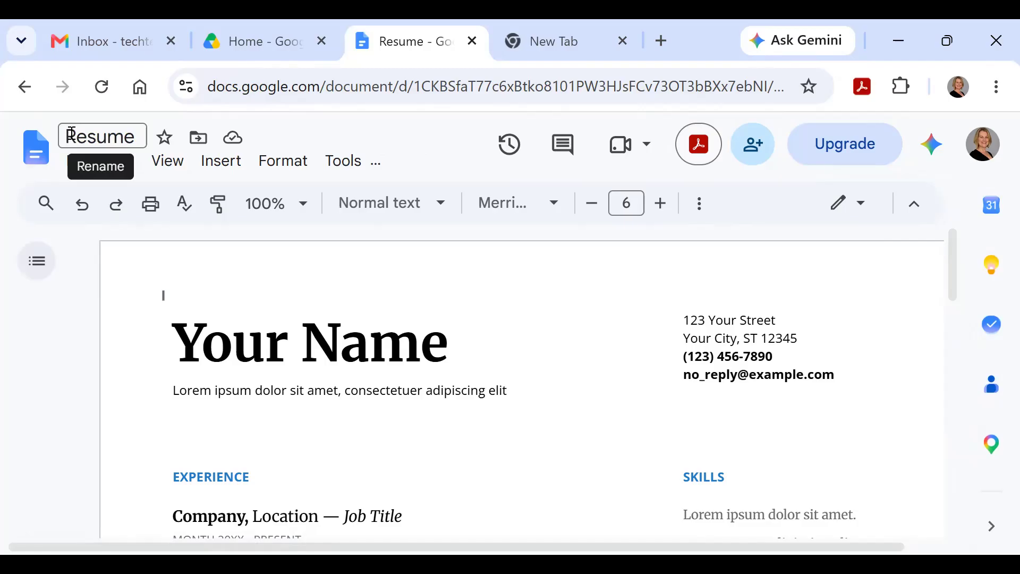
click(78, 136)
text(Shannon)
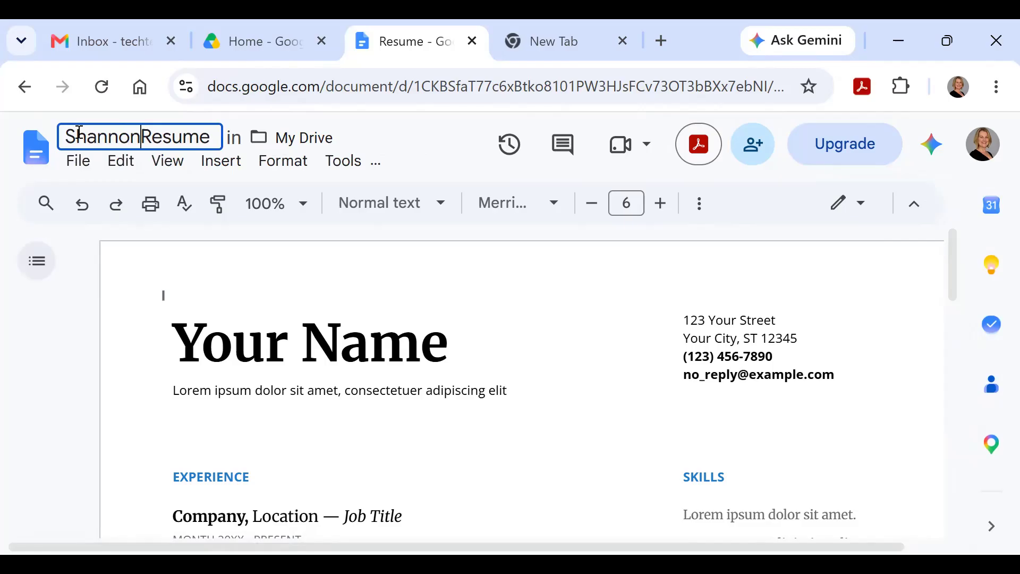
text(s)
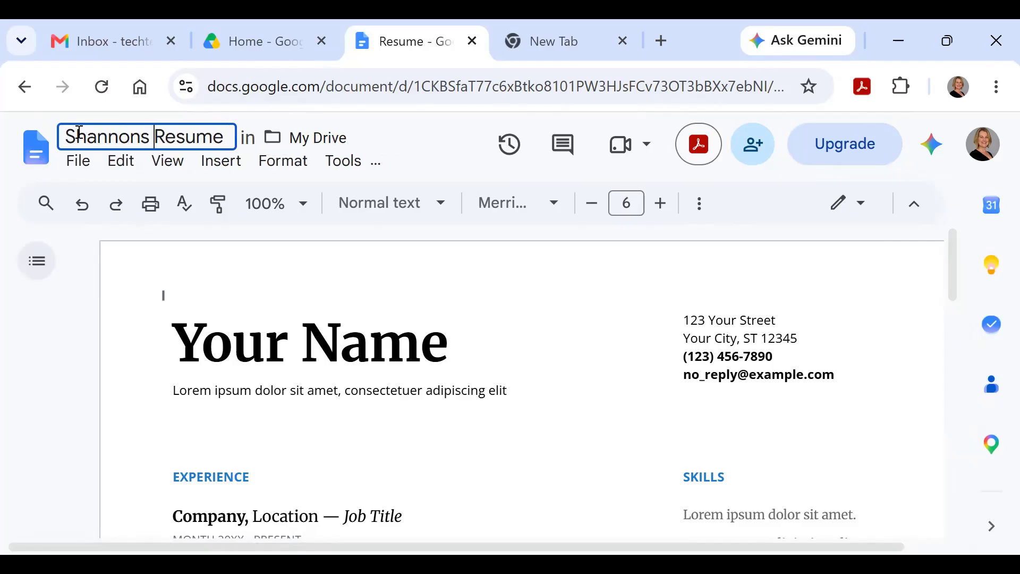
key(Return)
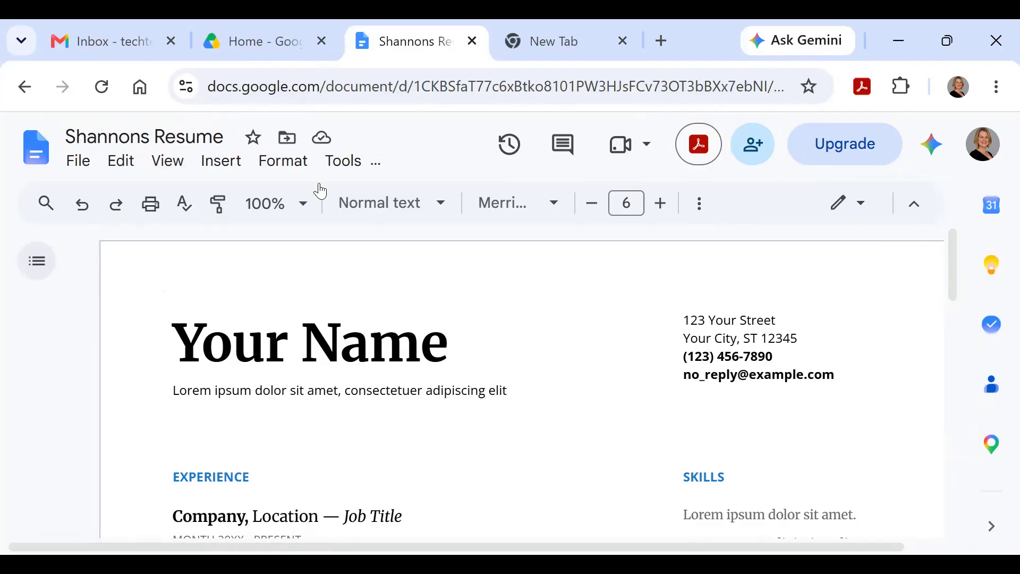
scroll(333, 244, down, 5)
scroll(334, 245, down, 9)
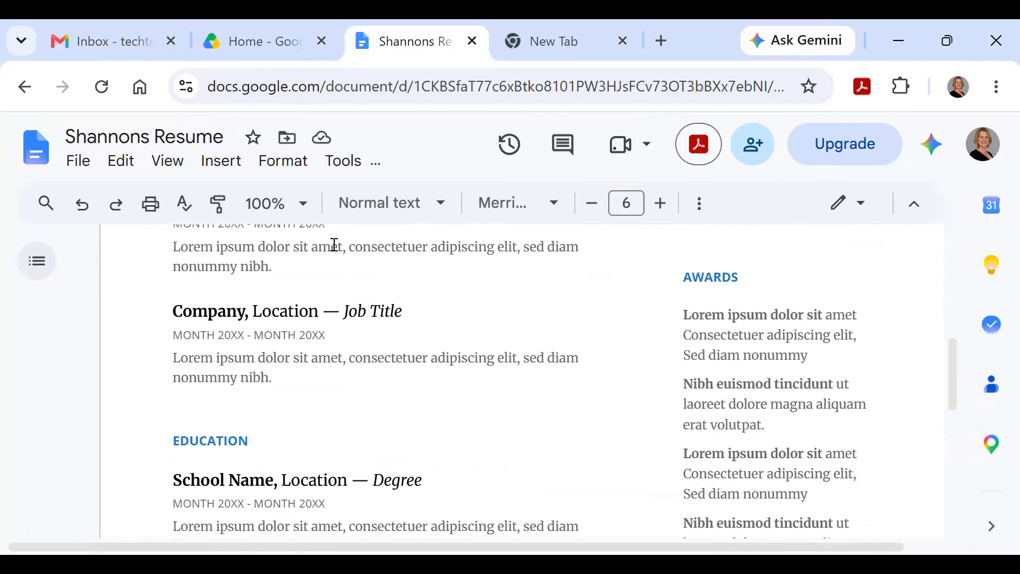
scroll(335, 246, up, 5)
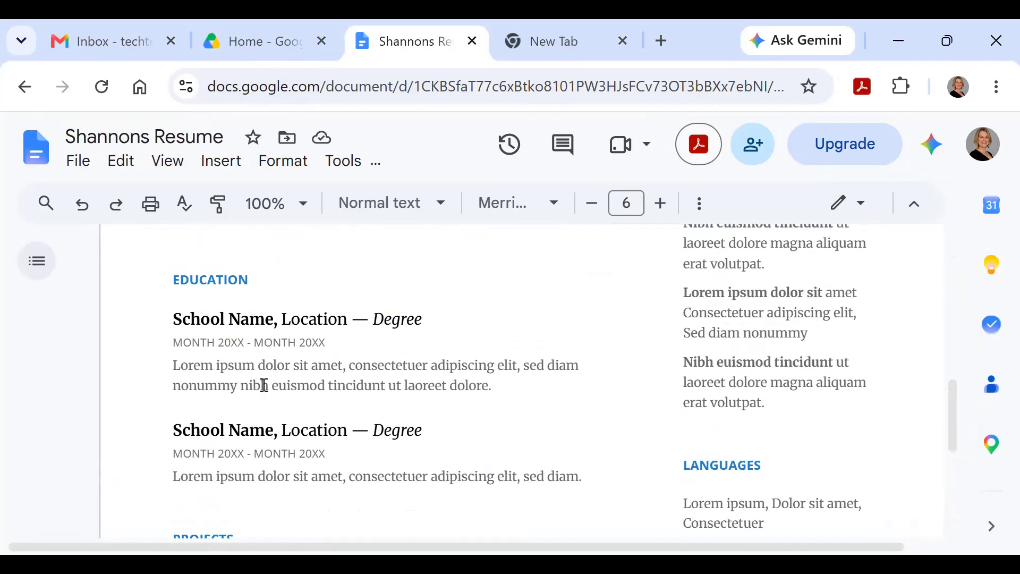
scroll(252, 358, up, 6)
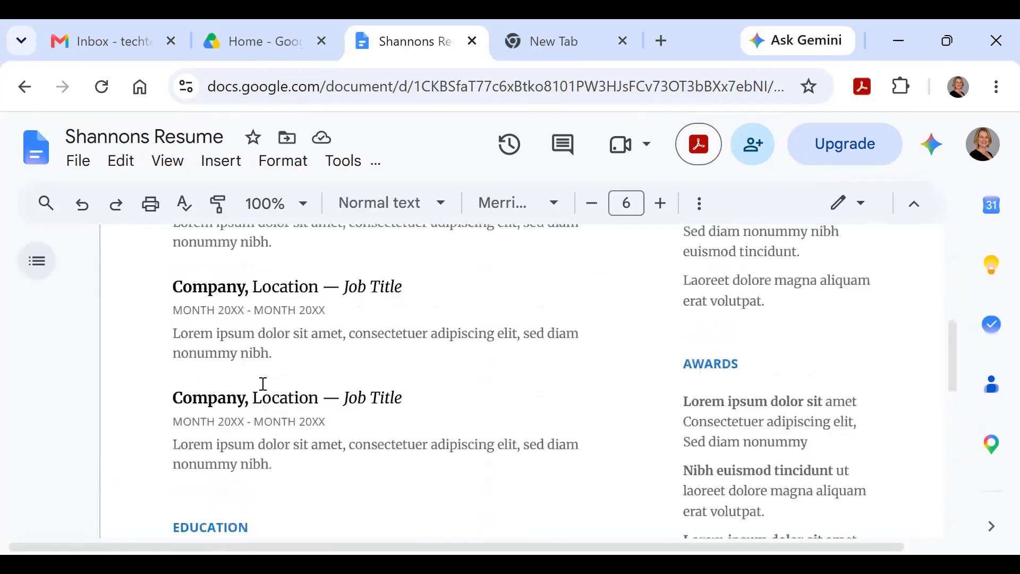
scroll(265, 385, up, 3)
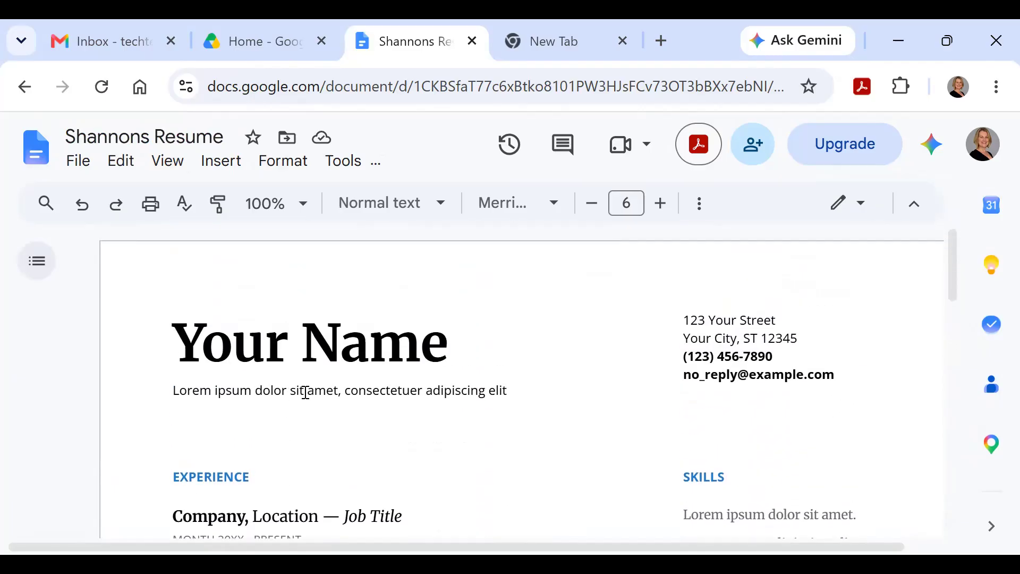
Step: Replace 'Your Name' with the person's full name and the subtitle with 'Computer Teacher'
click(446, 340)
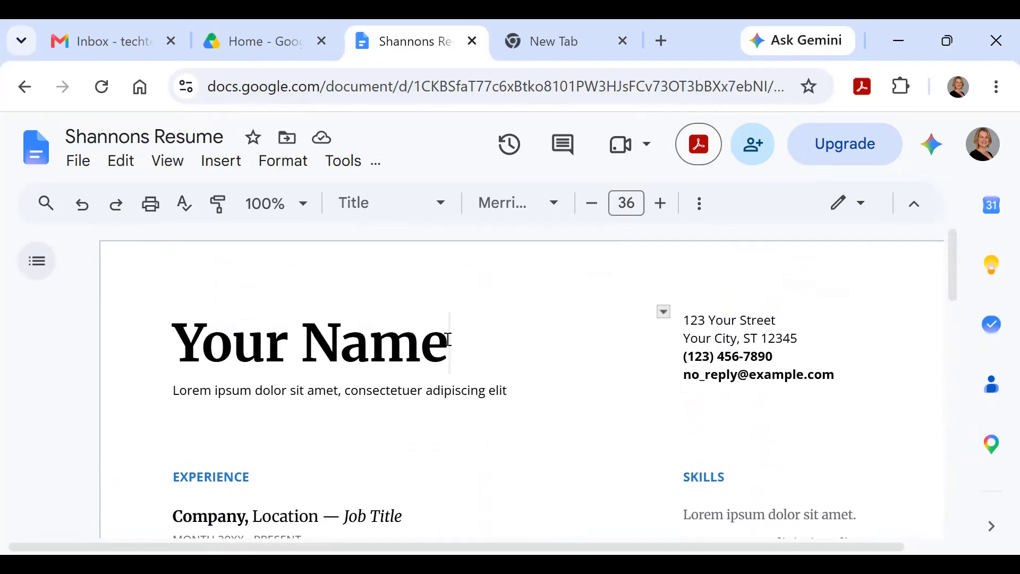
drag(446, 340, 174, 345)
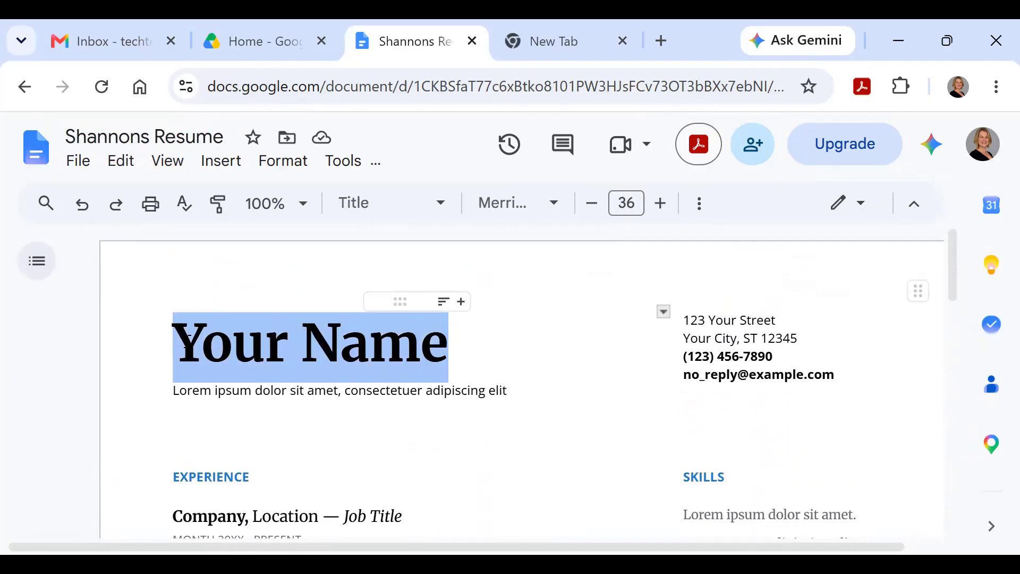
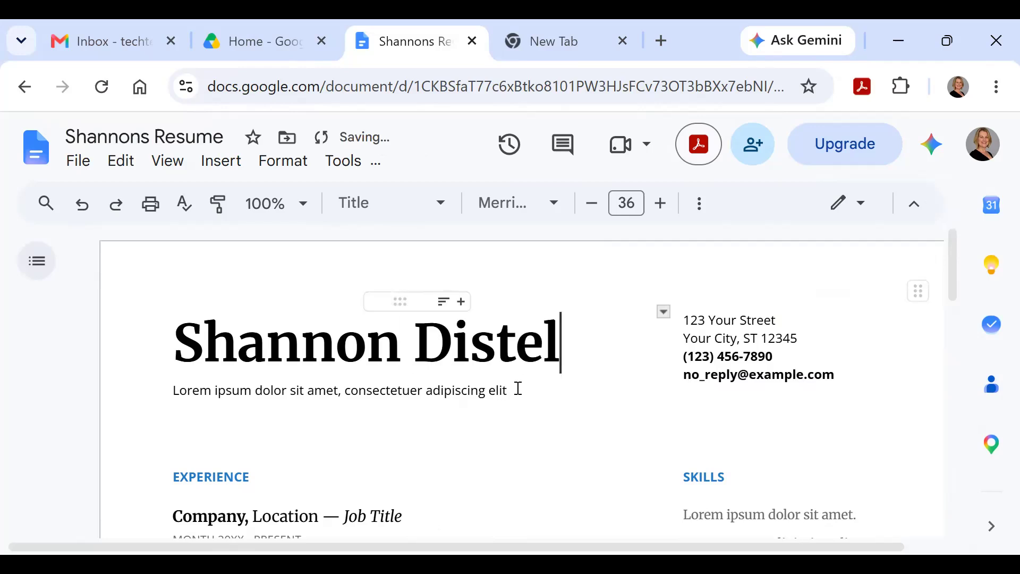
drag(515, 390, 174, 394)
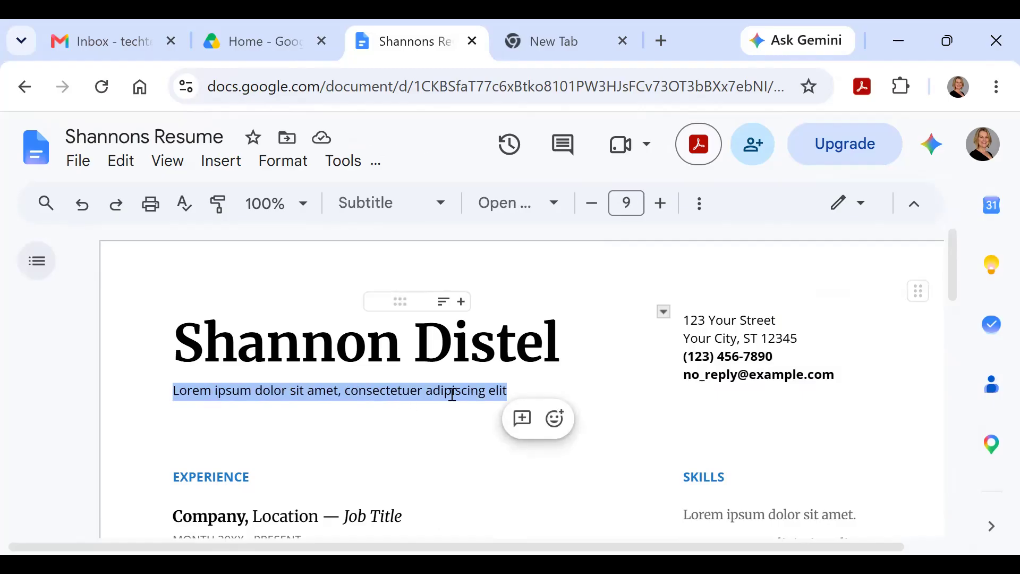
text(q)
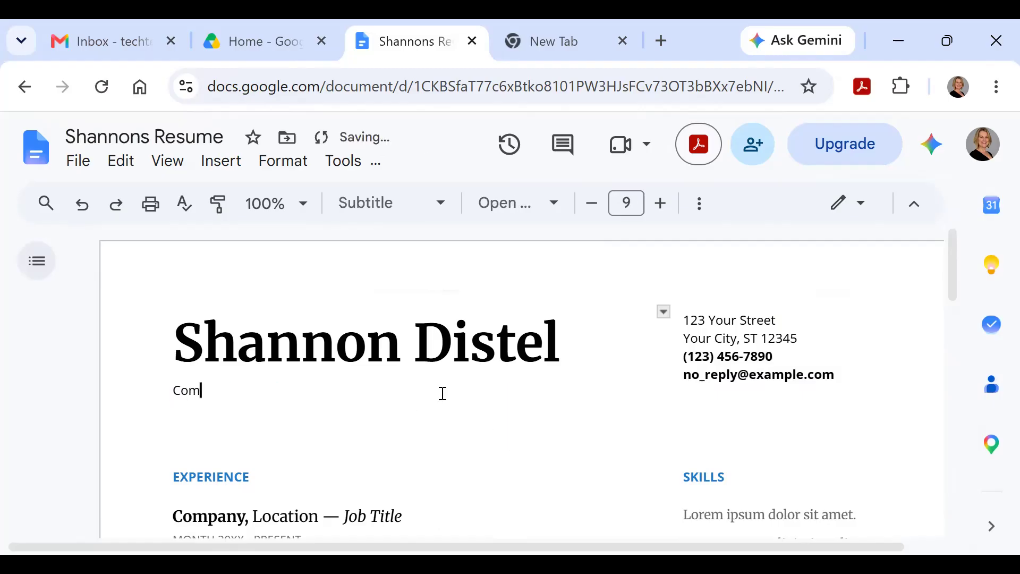
text(omputer Teacher)
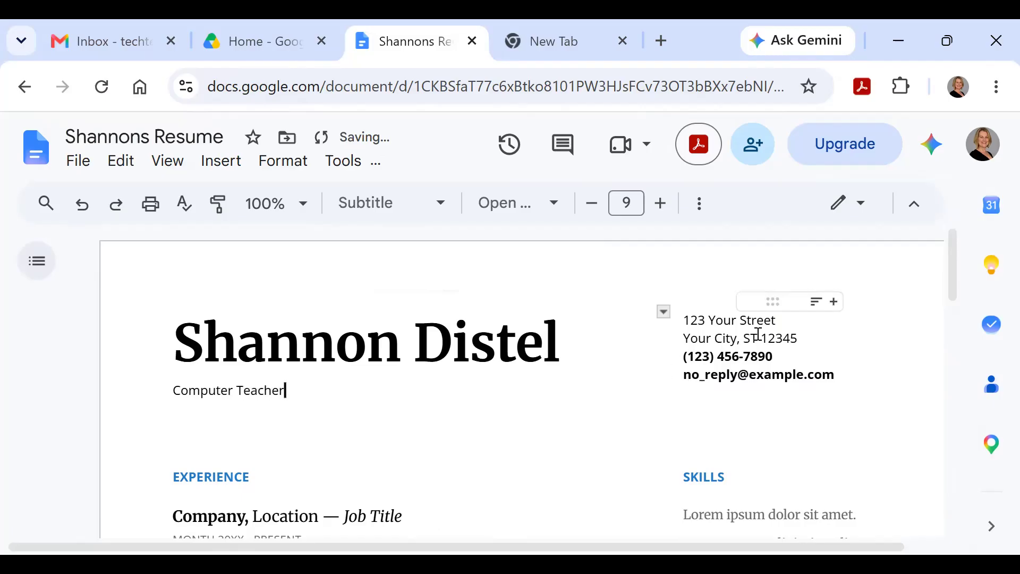
Step: Delete the street and city lines, enter a new phone number, and select the e-mail line
drag(788, 320, 684, 320)
key(BackSpace)
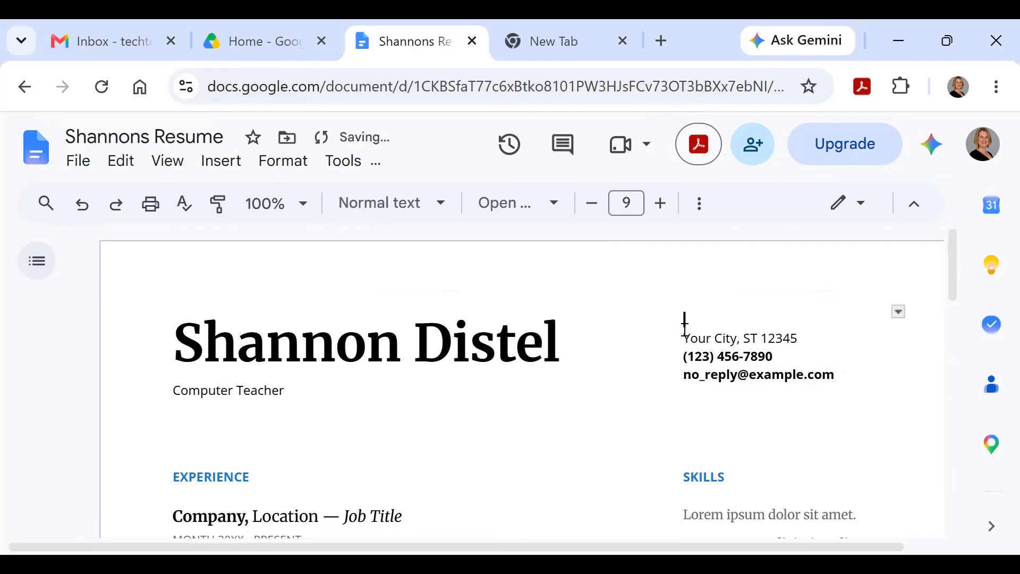
drag(773, 337, 672, 343)
key(BackSpace)
drag(786, 358, 681, 360)
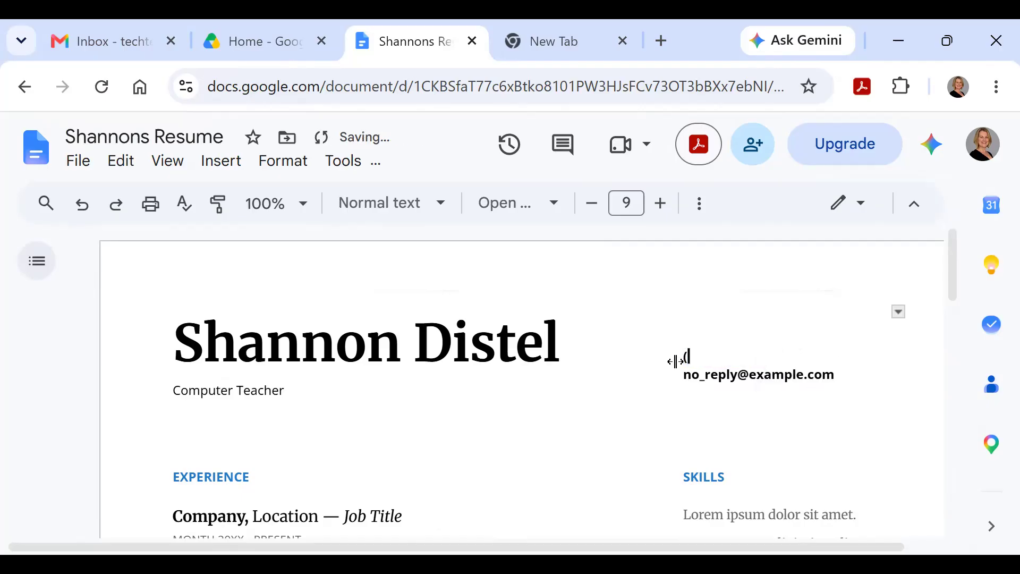
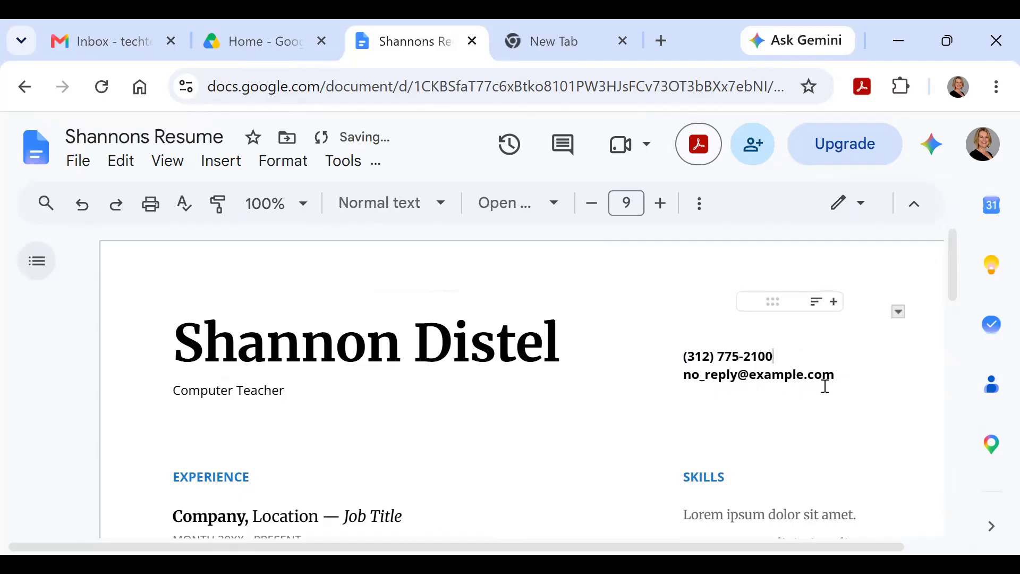
drag(861, 380, 686, 376)
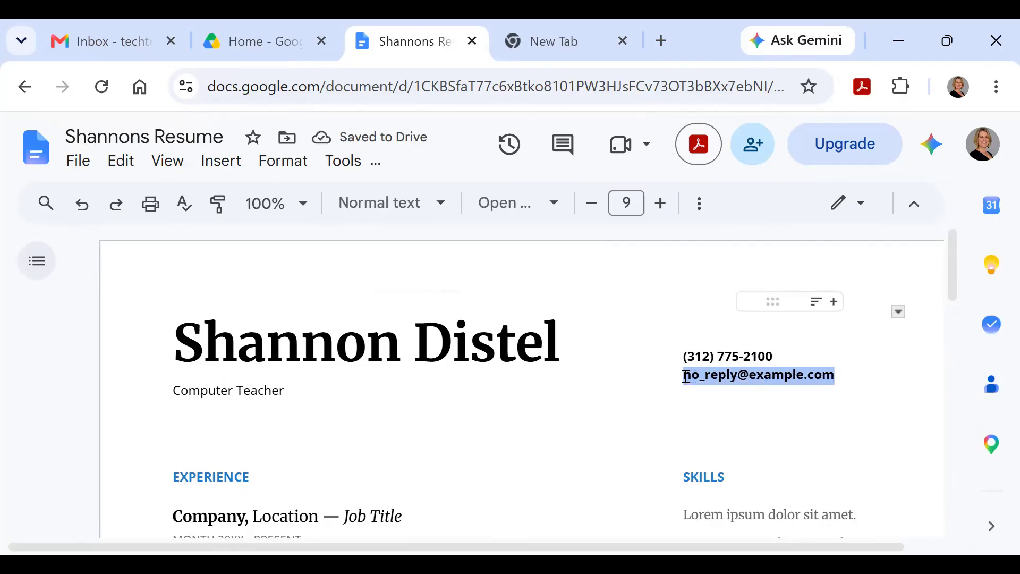
Step: Replace the skill placeholders with Teaching and Creation, deleting the two leftover skill lines
scroll(225, 390, down, 2)
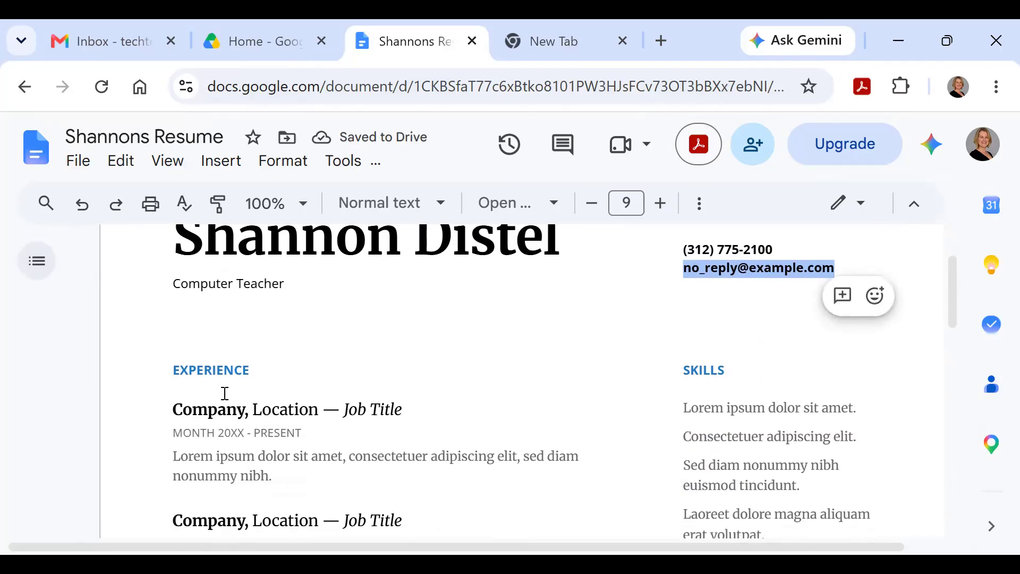
scroll(225, 393, down, 2)
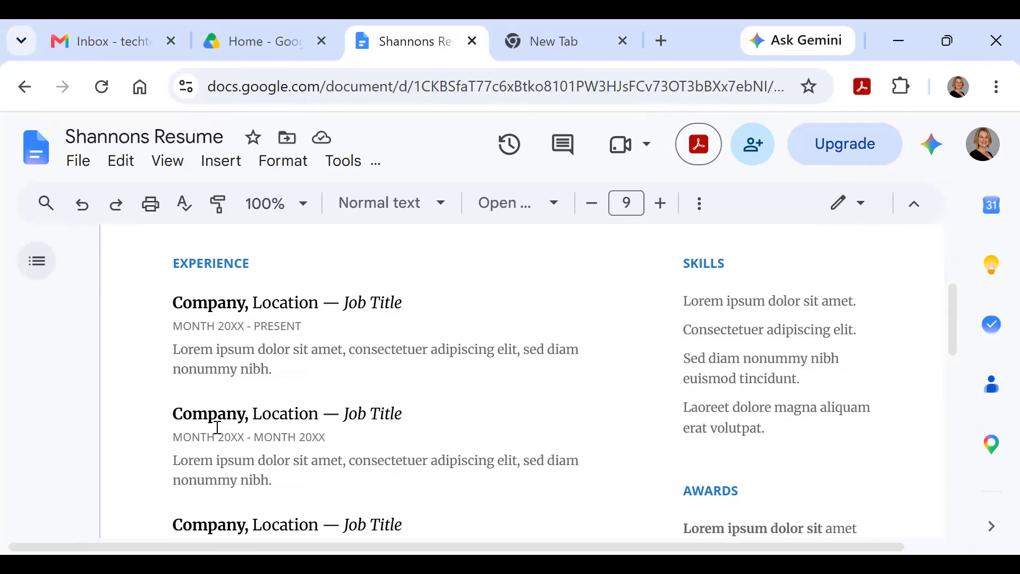
scroll(218, 427, down, 3)
scroll(223, 424, up, 5)
scroll(499, 429, down, 2)
drag(862, 303, 685, 299)
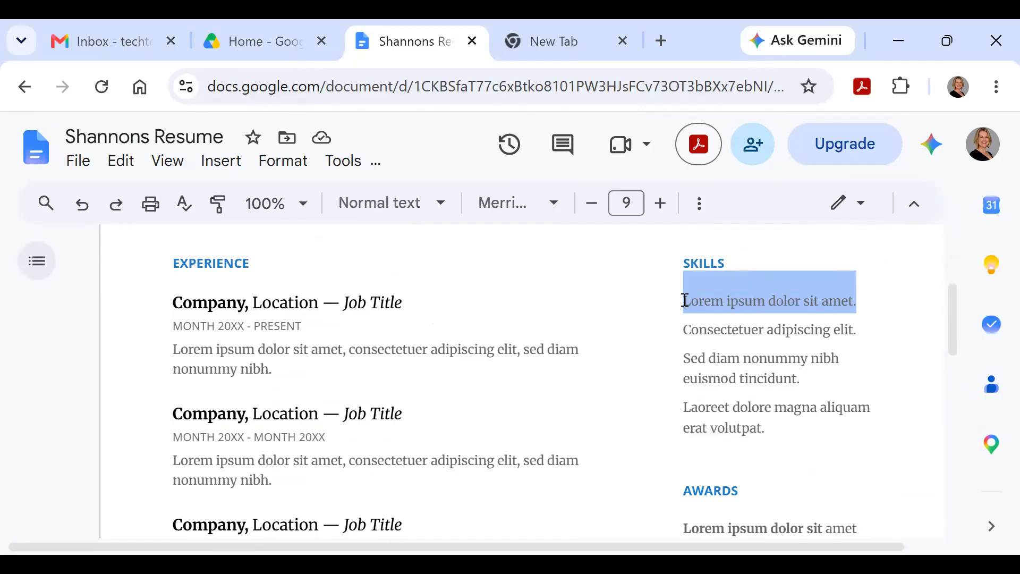
text(Teaching)
drag(874, 333, 675, 325)
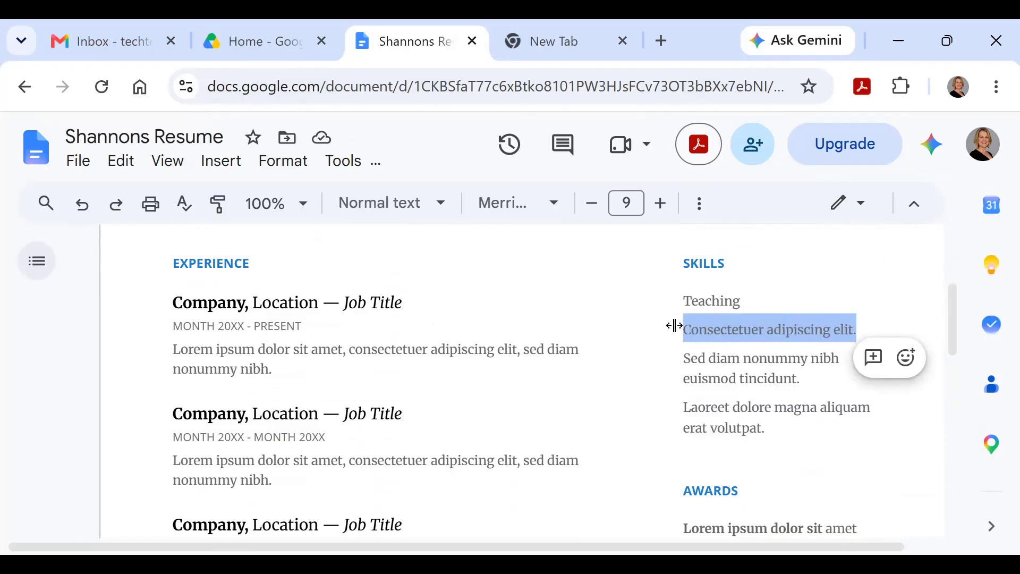
text(Creation)
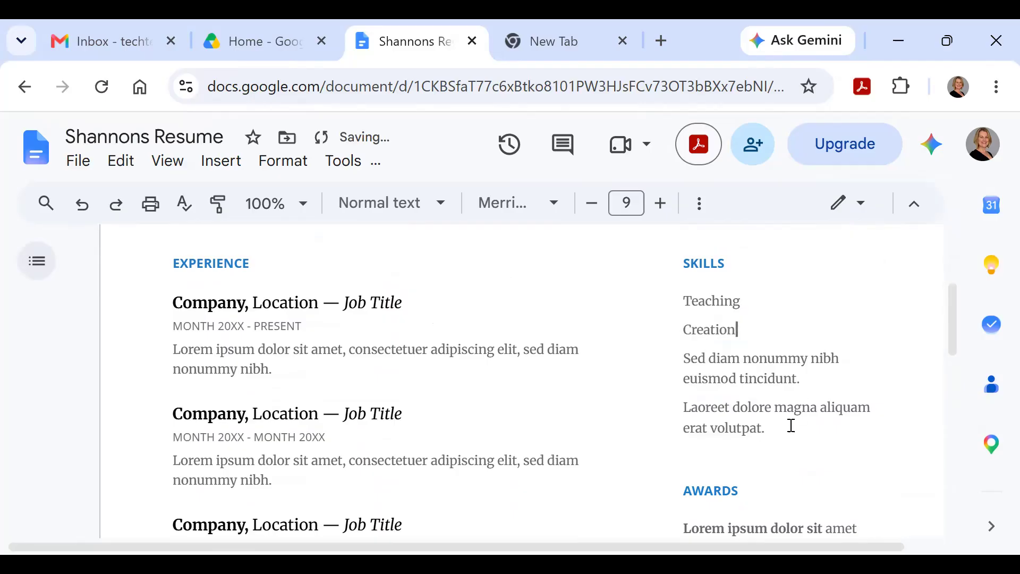
drag(791, 426, 684, 363)
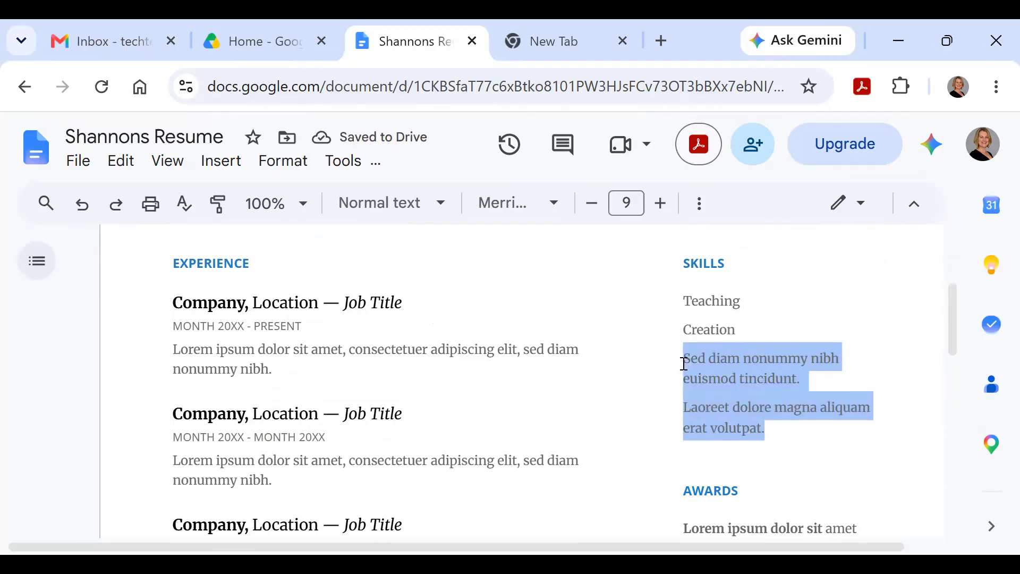
key(BackSpace)
Step: Delete the placeholder award entries and the AWARDS heading
scroll(673, 372, down, 4)
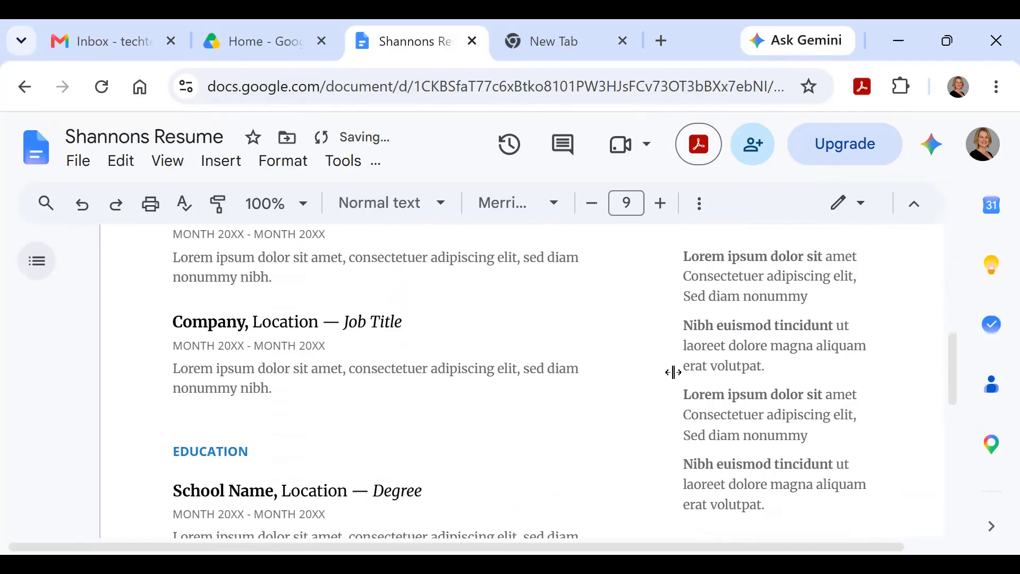
drag(770, 496, 682, 247)
key(BackSpace)
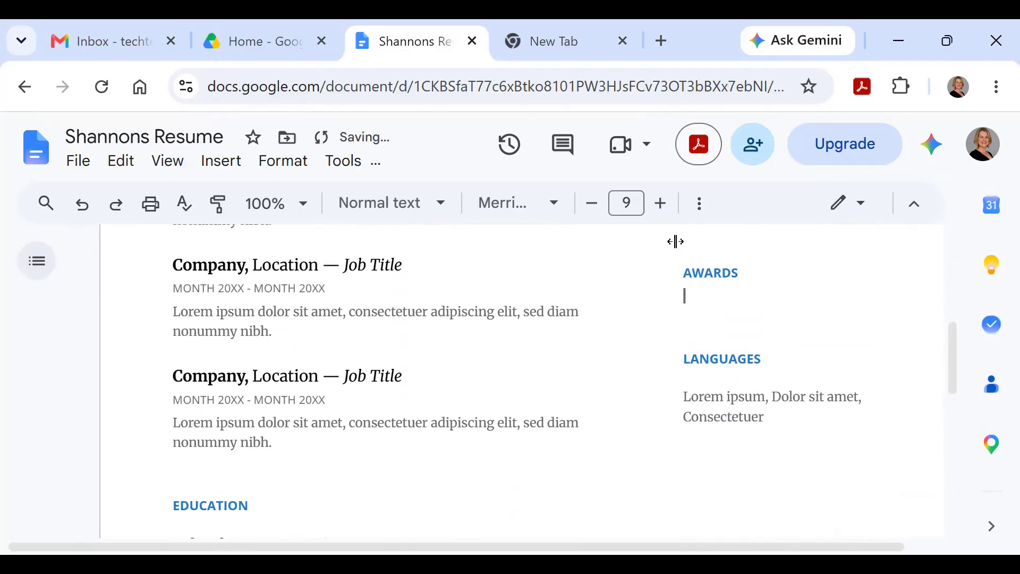
scroll(747, 301, up, 2)
drag(744, 385, 681, 388)
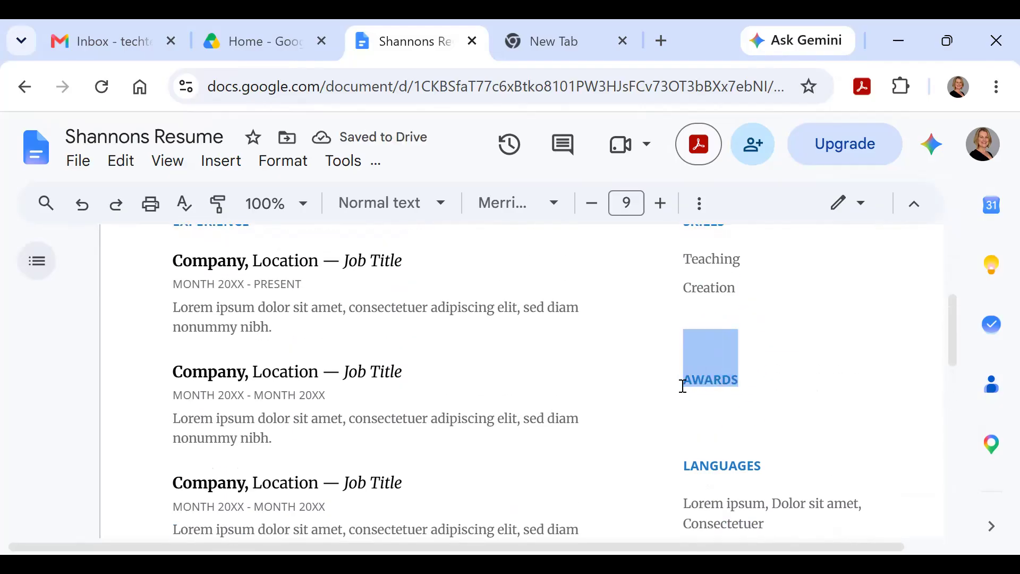
key(BackSpace)
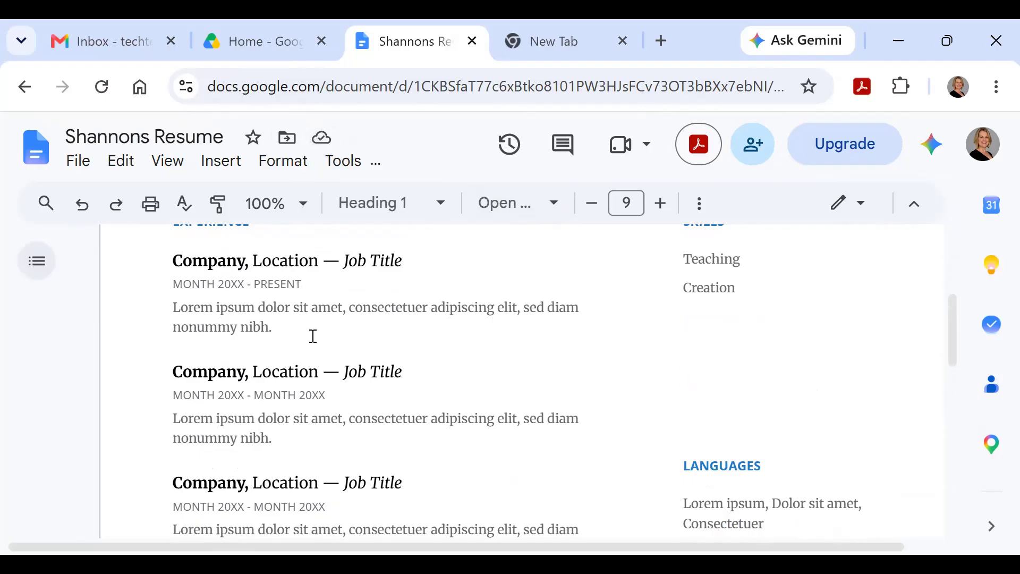
scroll(313, 335, up, 4)
scroll(313, 332, up, 1)
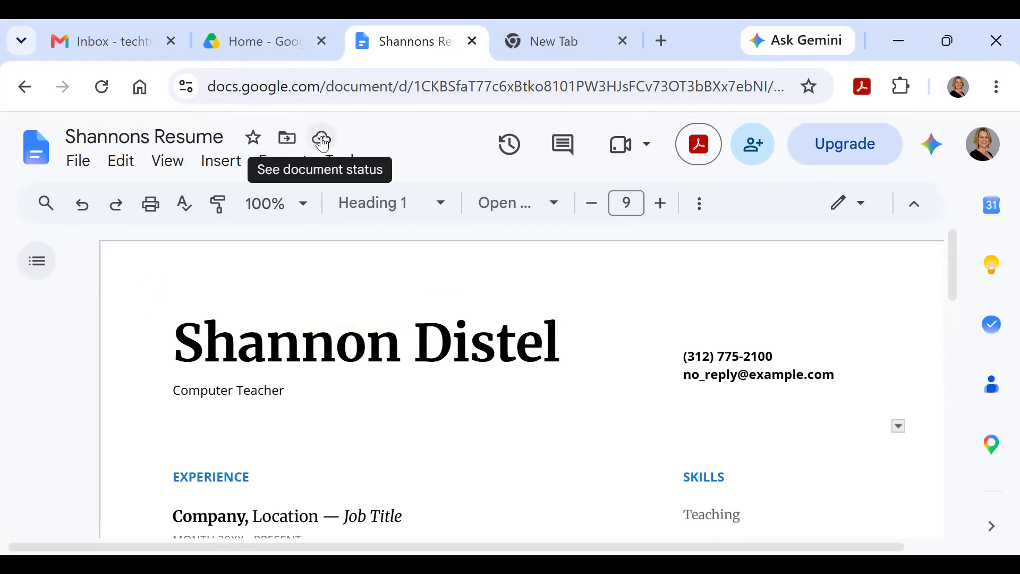
Step: Change the first job's 'Job Title' to 'Computer Teacher', fix the capital O, then return to Drive
scroll(306, 383, down, 2)
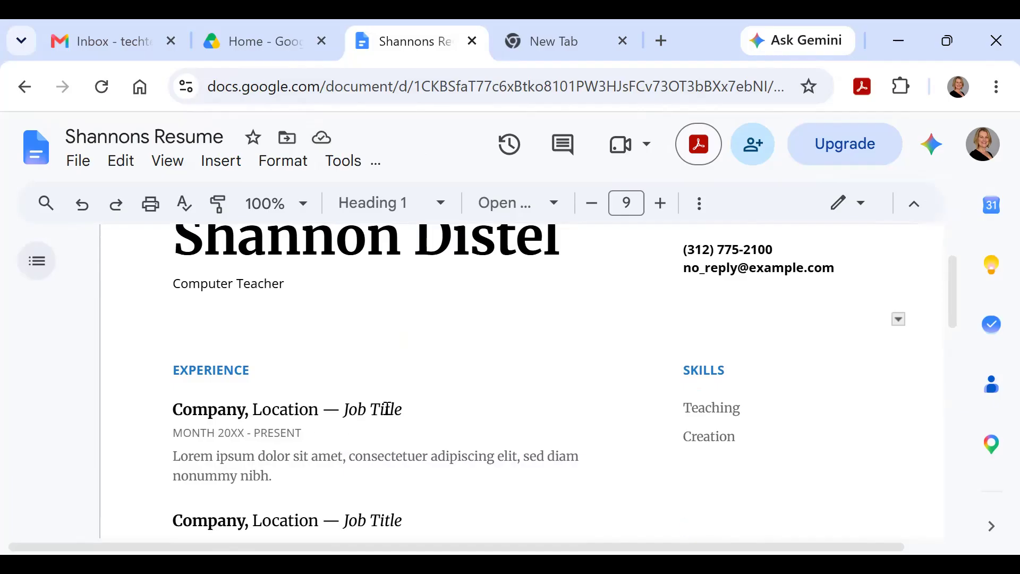
drag(428, 408, 405, 407)
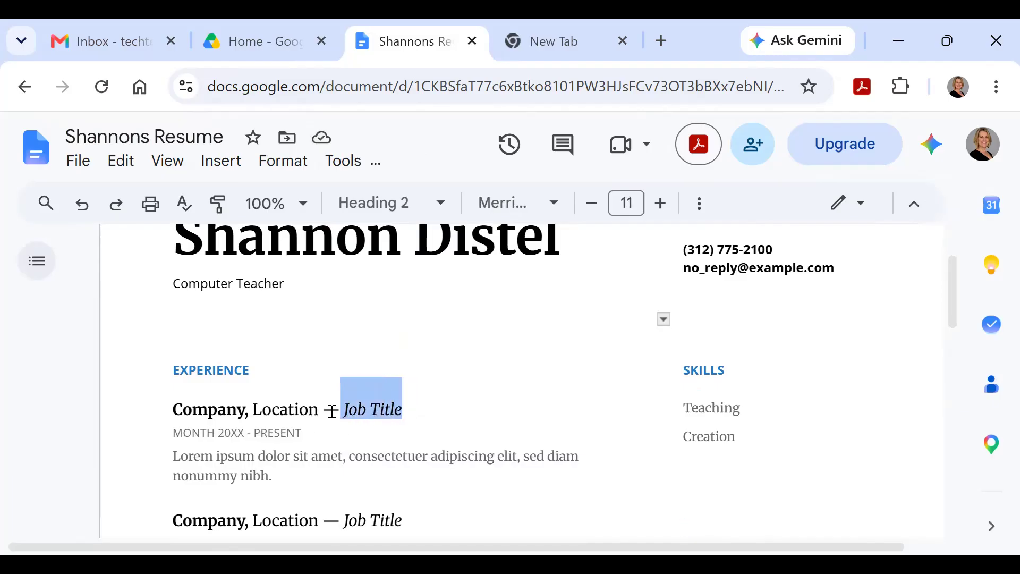
text(COmputer Teacher)
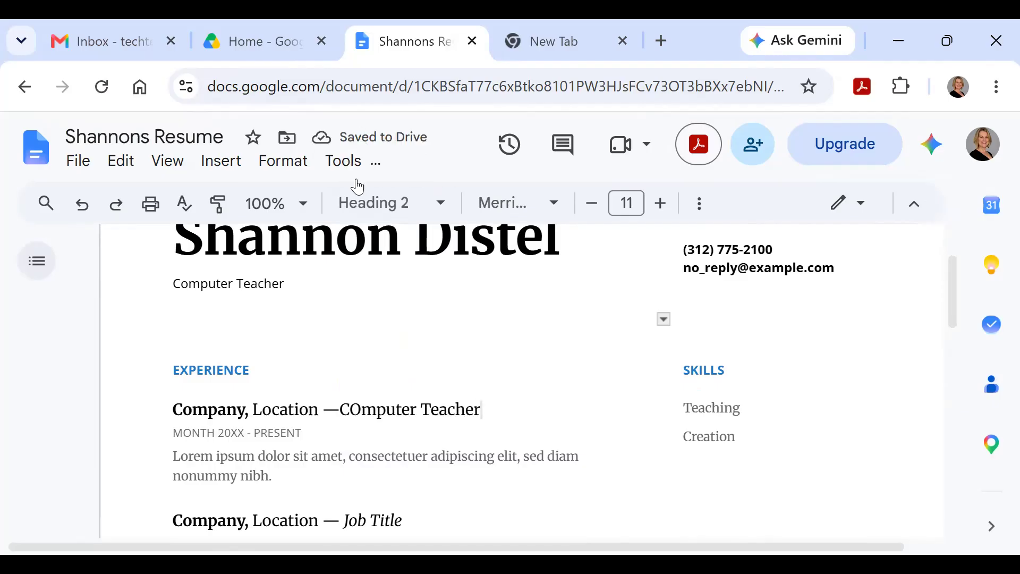
click(360, 411)
key(BackSpace)
text(o)
click(514, 371)
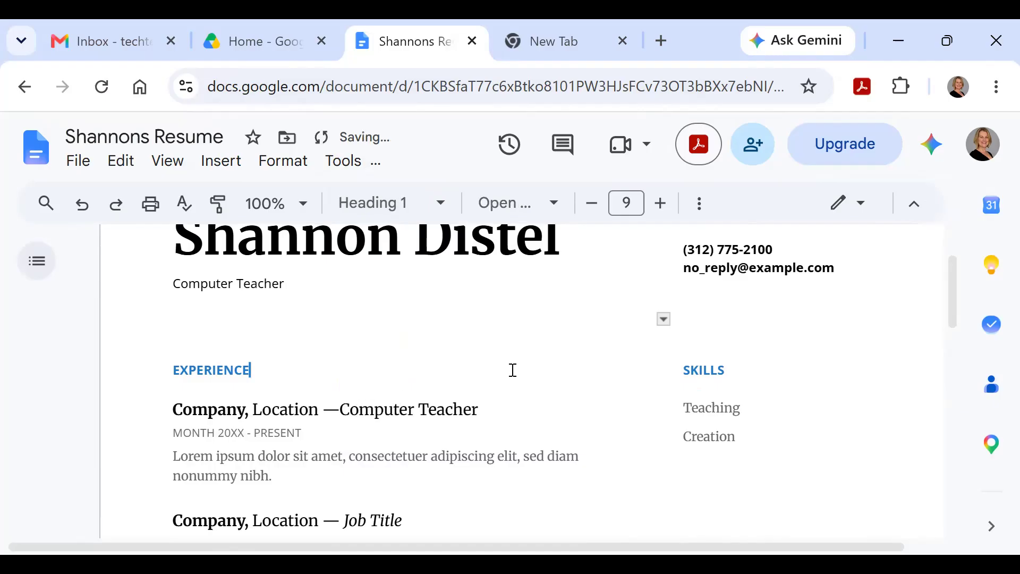
click(308, 39)
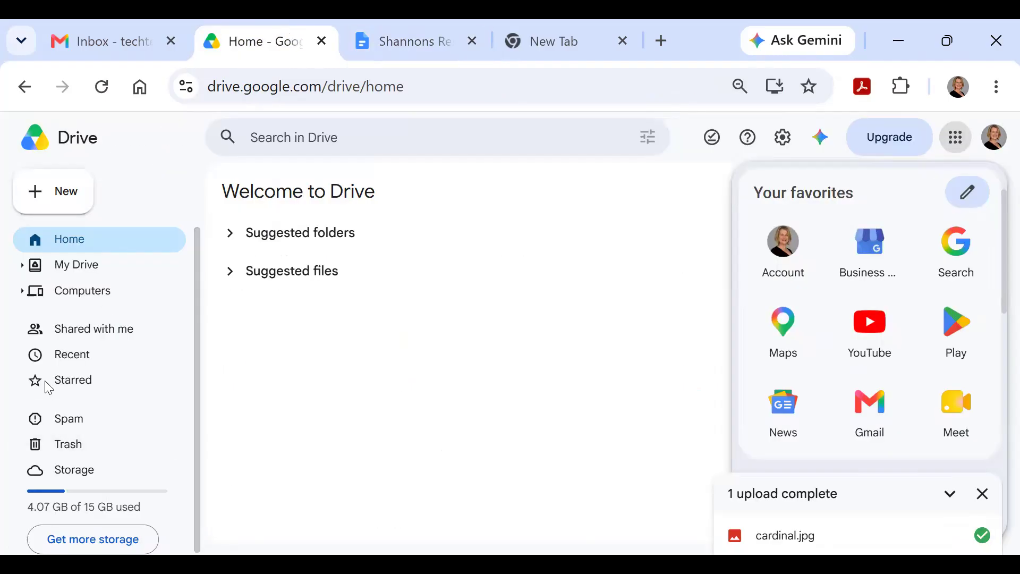
Step: Check Drive's Recent files, then go back to the resume document tab
click(47, 357)
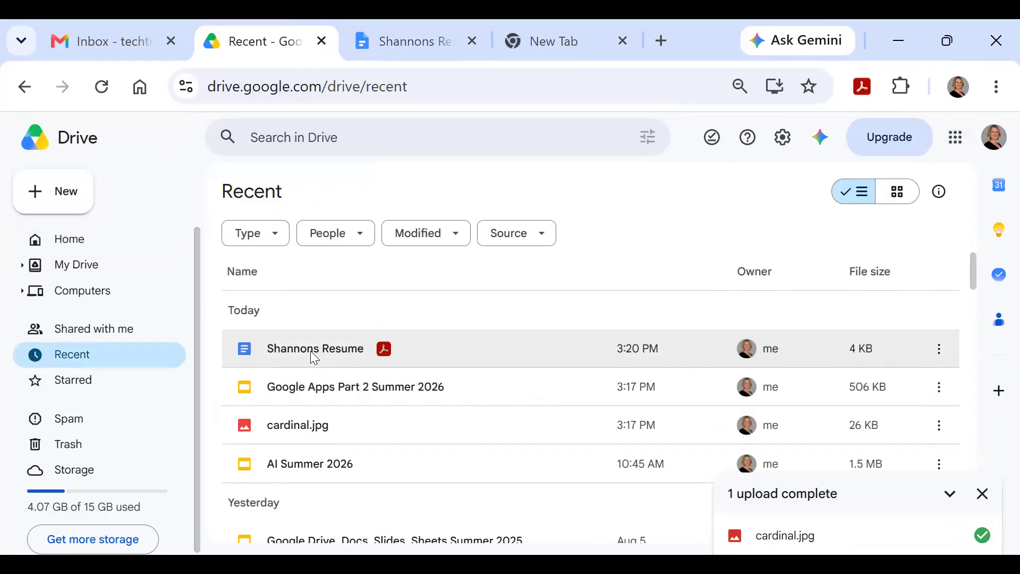
click(396, 55)
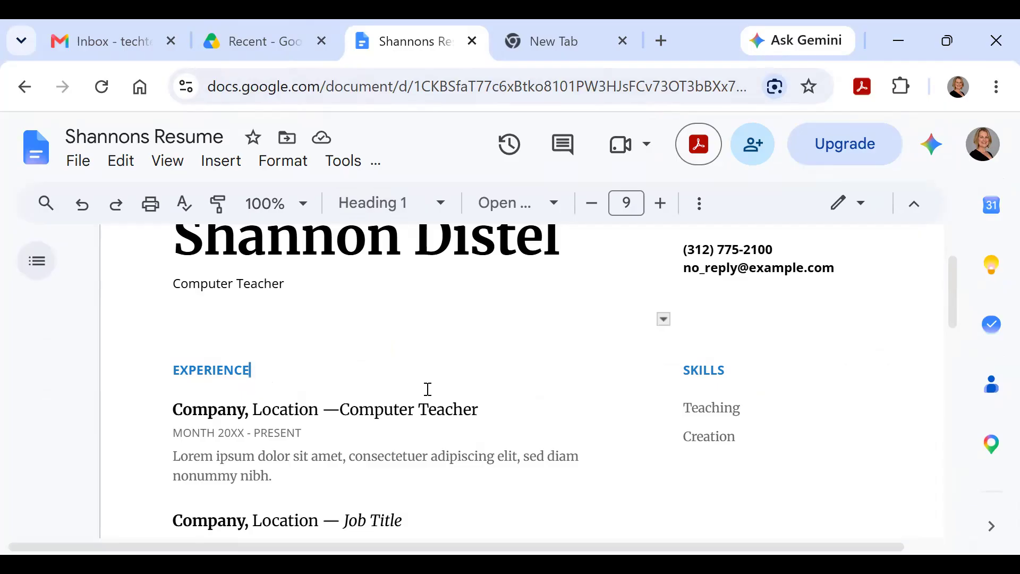
scroll(429, 391, up, 2)
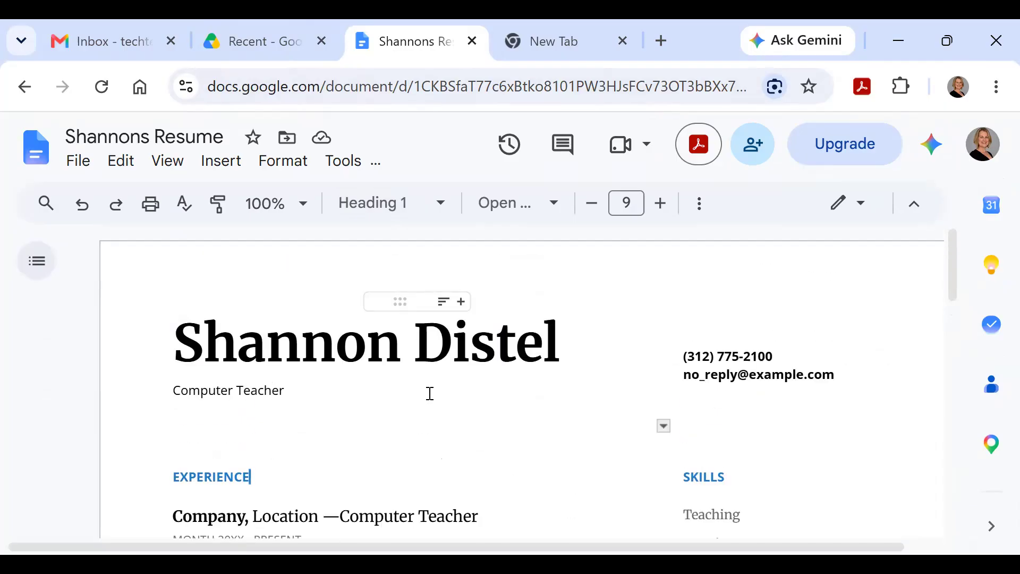
Step: Add a suggested contact to the resume's sharing list with Editor access and notification on
click(756, 154)
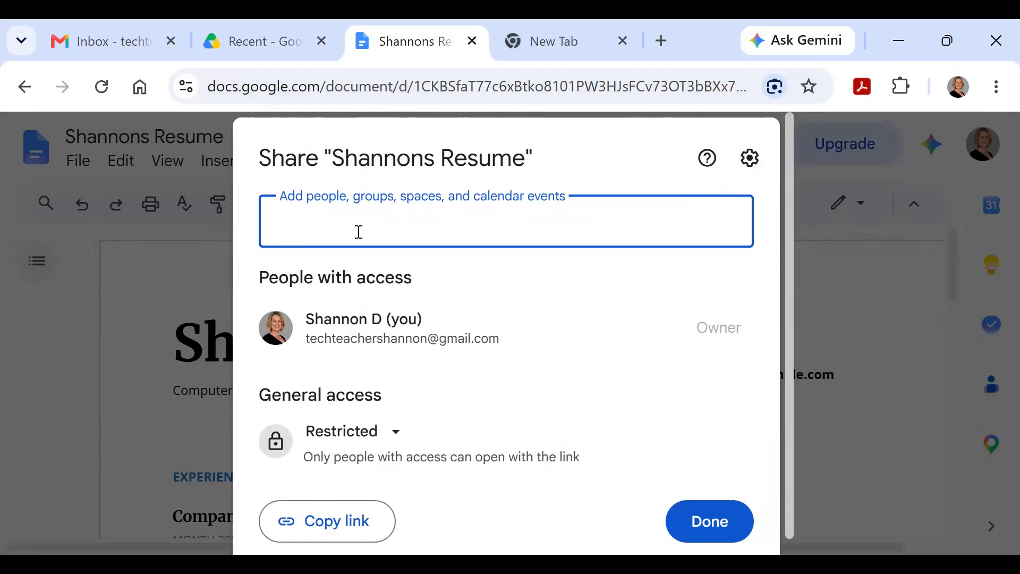
text(sd)
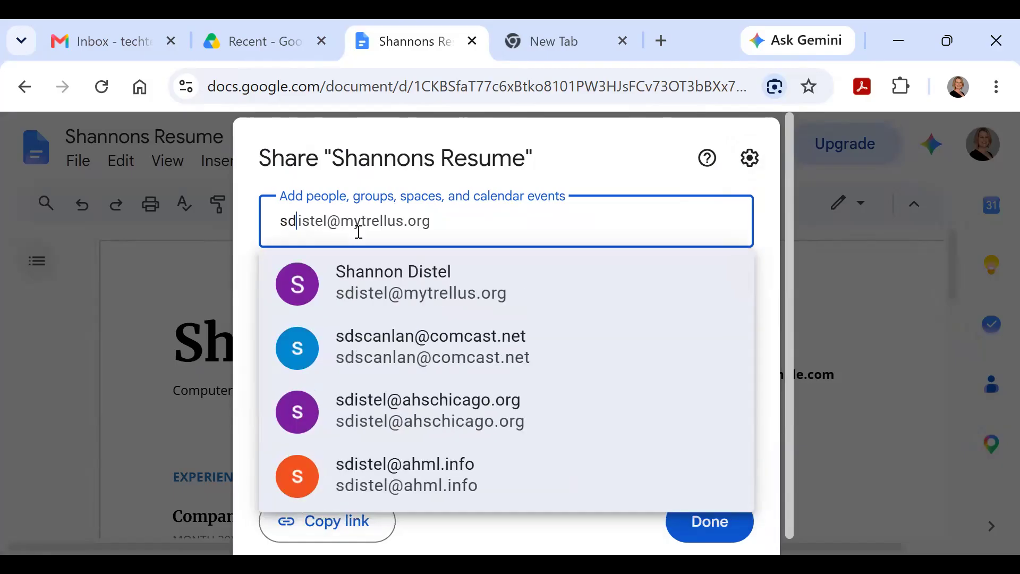
click(375, 289)
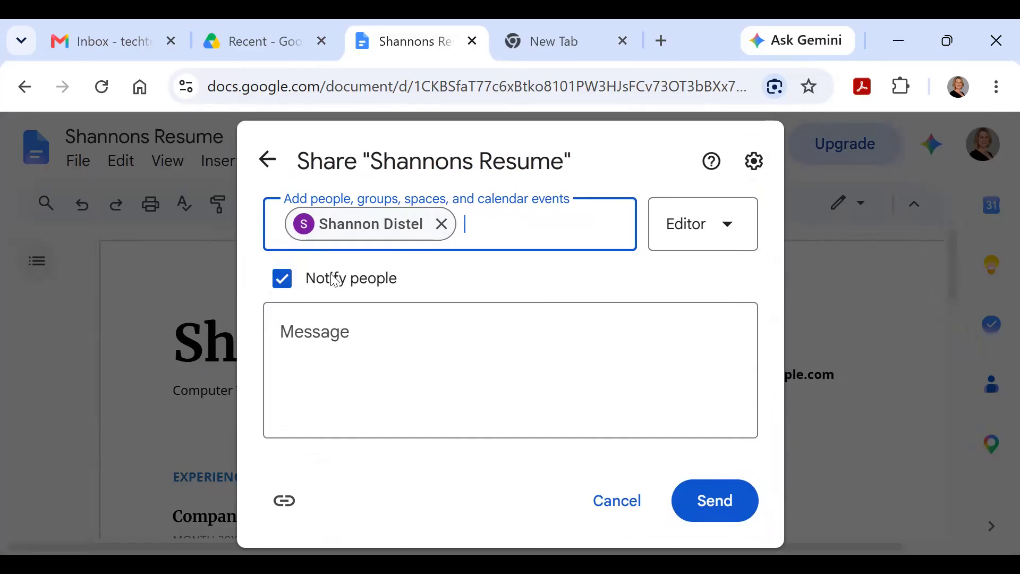
mouse_move(406, 235)
Step: Switch the contact's access to Viewer, then Commenter, then back to Editor
click(722, 236)
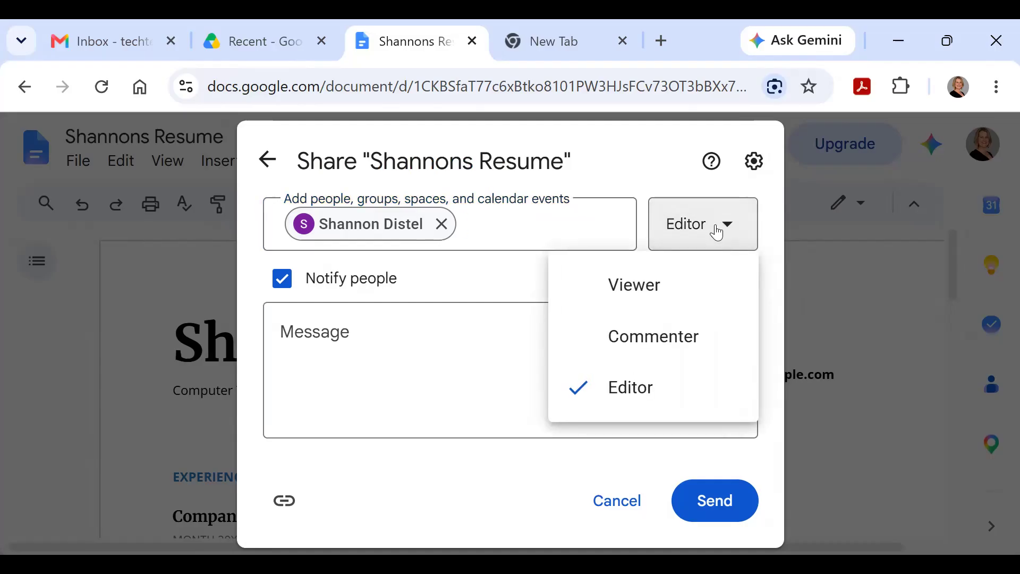
click(413, 234)
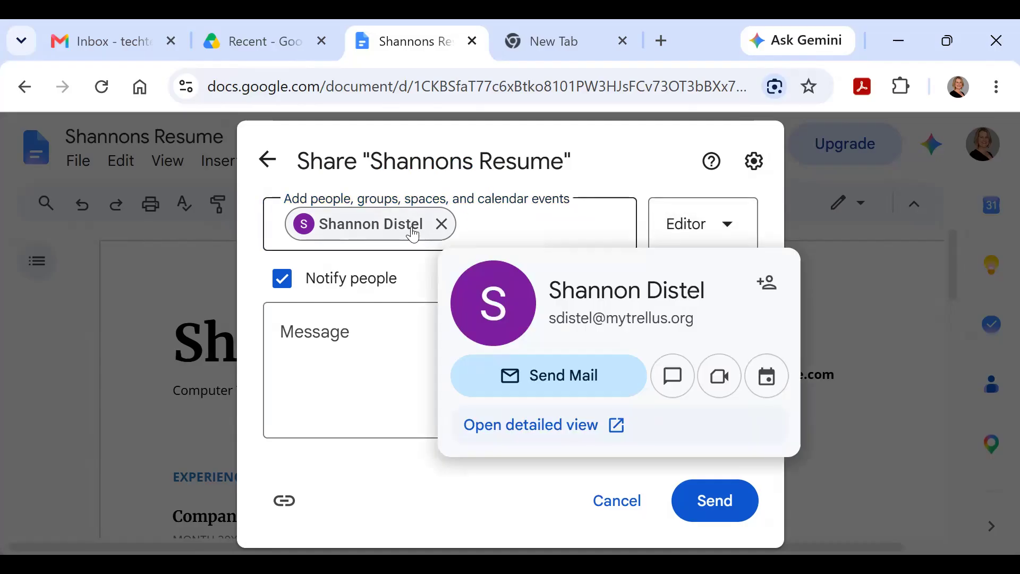
click(725, 233)
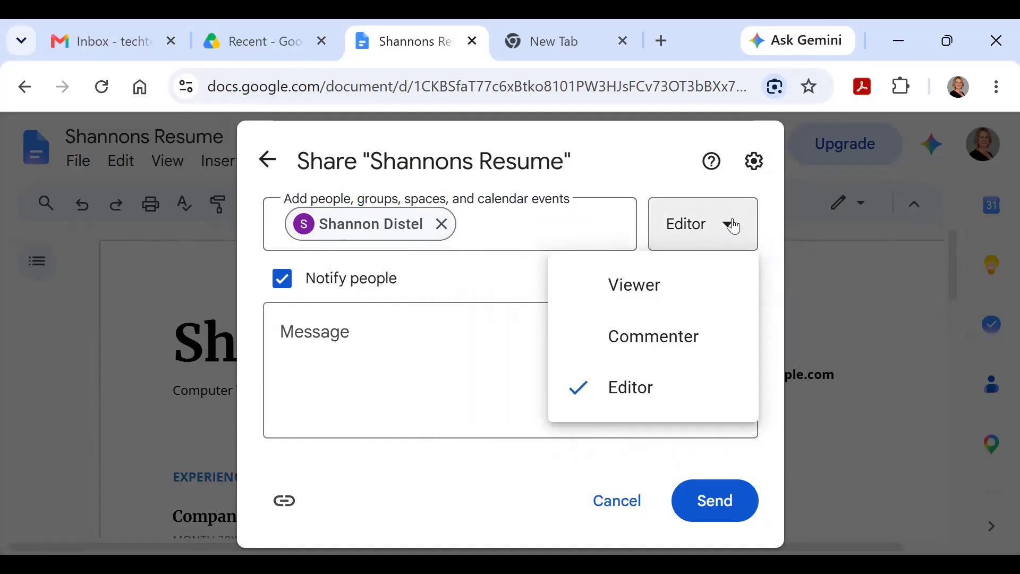
click(659, 294)
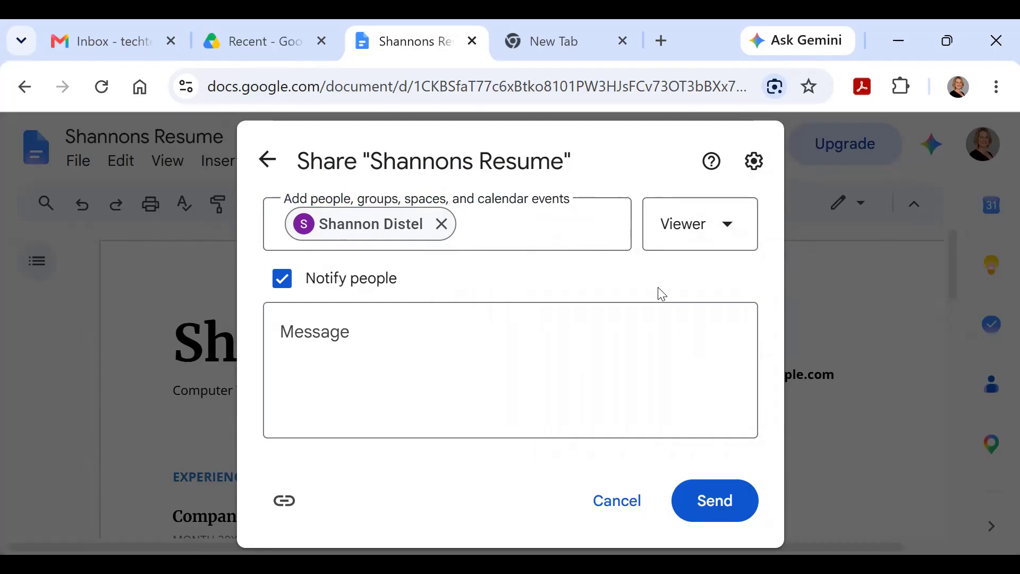
click(711, 228)
click(674, 346)
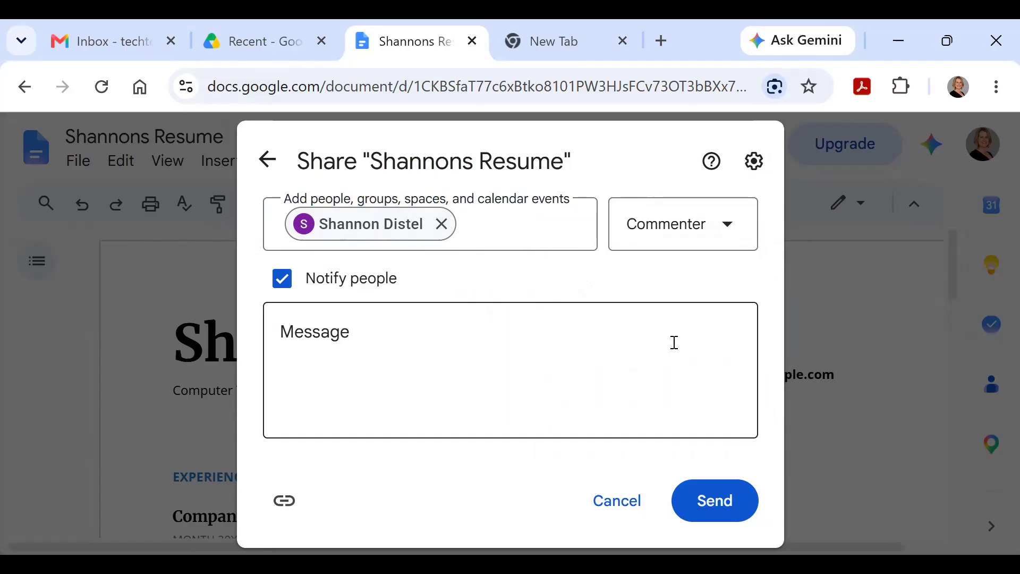
click(729, 237)
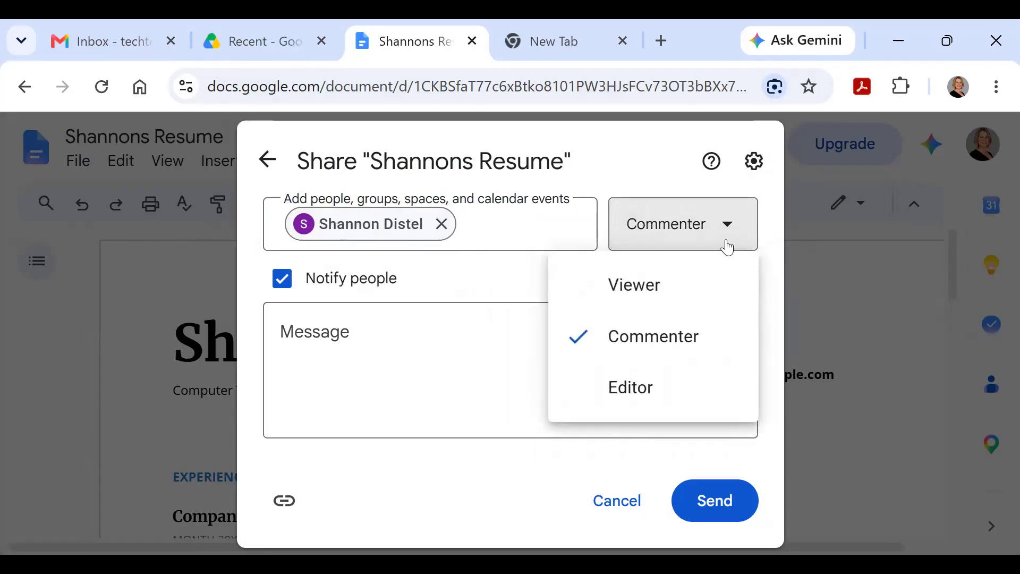
click(677, 387)
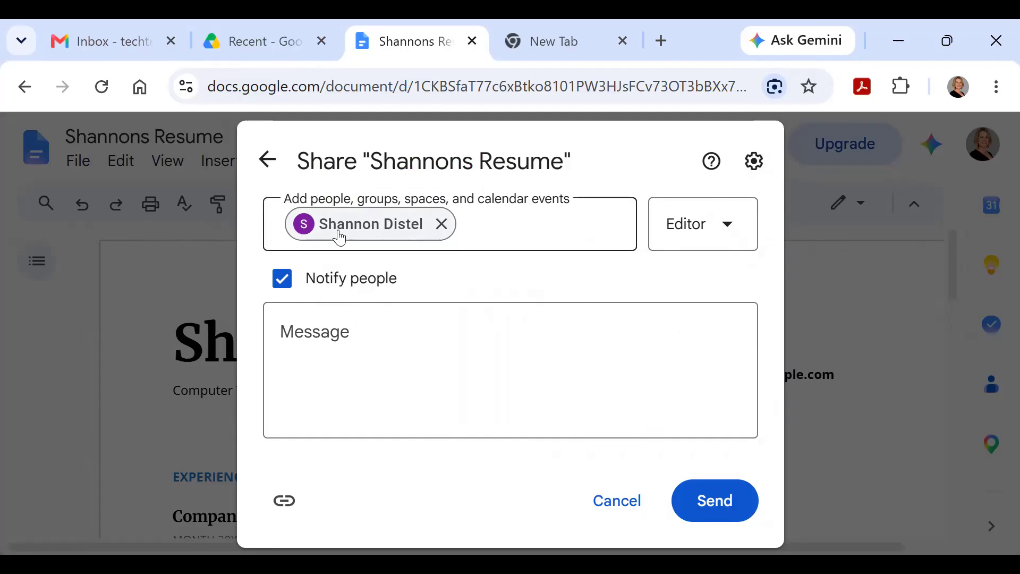
Step: Cancel sharing with the contact and close the sharing settings without sending
mouse_move(370, 238)
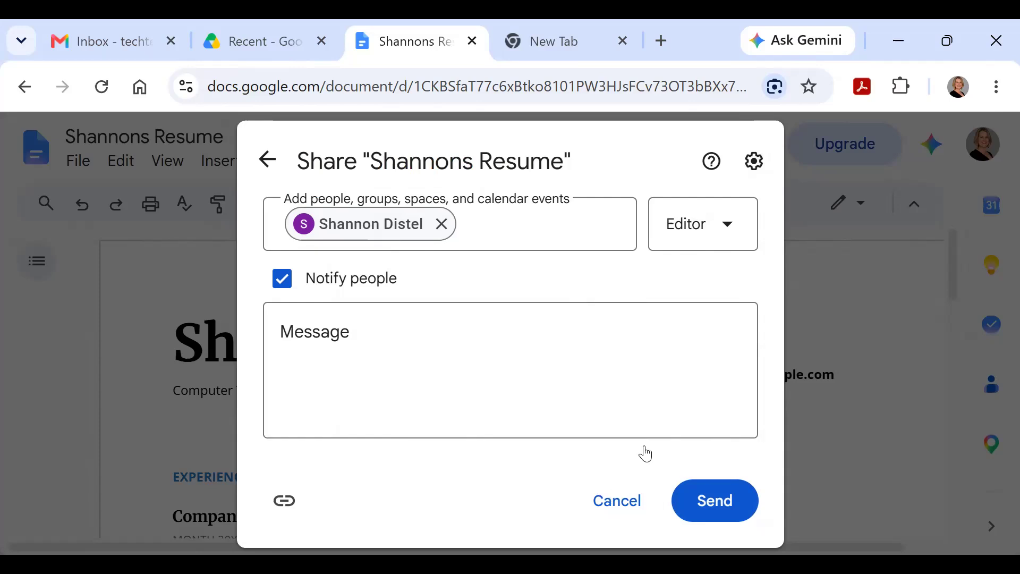
click(636, 500)
click(697, 529)
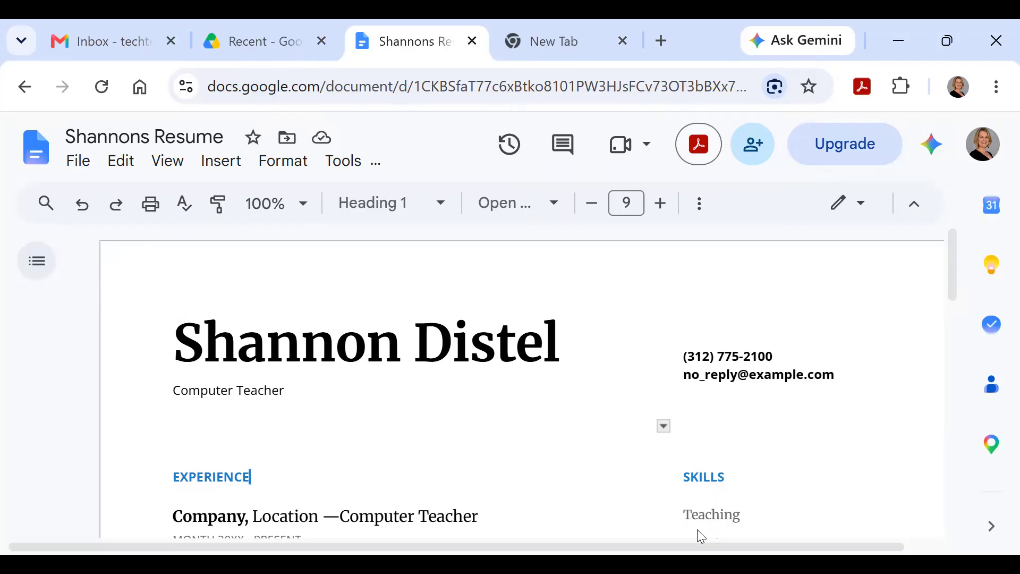
Step: Add the suggested contact to Shannons Resume with Commenter access and send the invitation
click(753, 145)
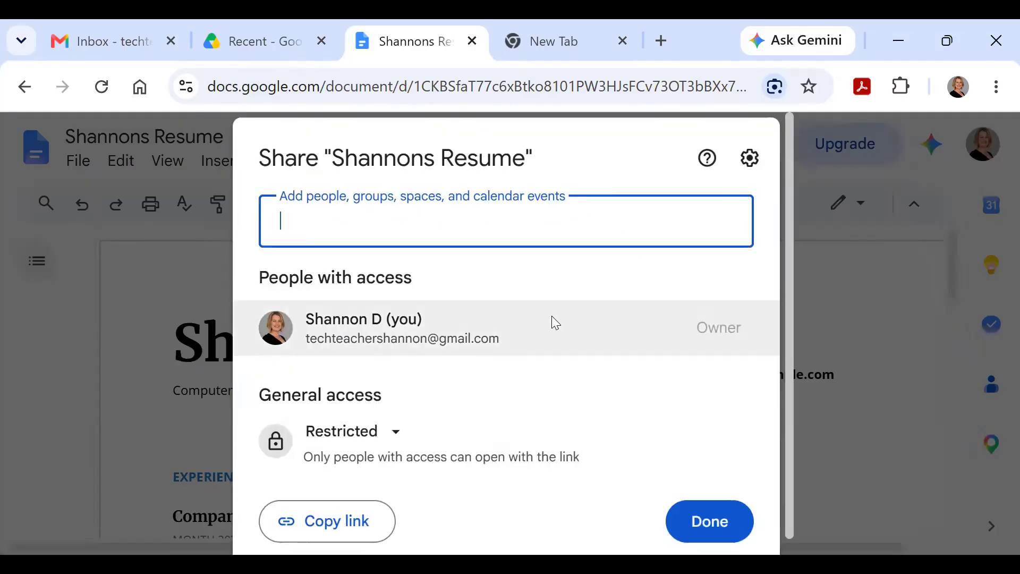
text(sd)
click(421, 291)
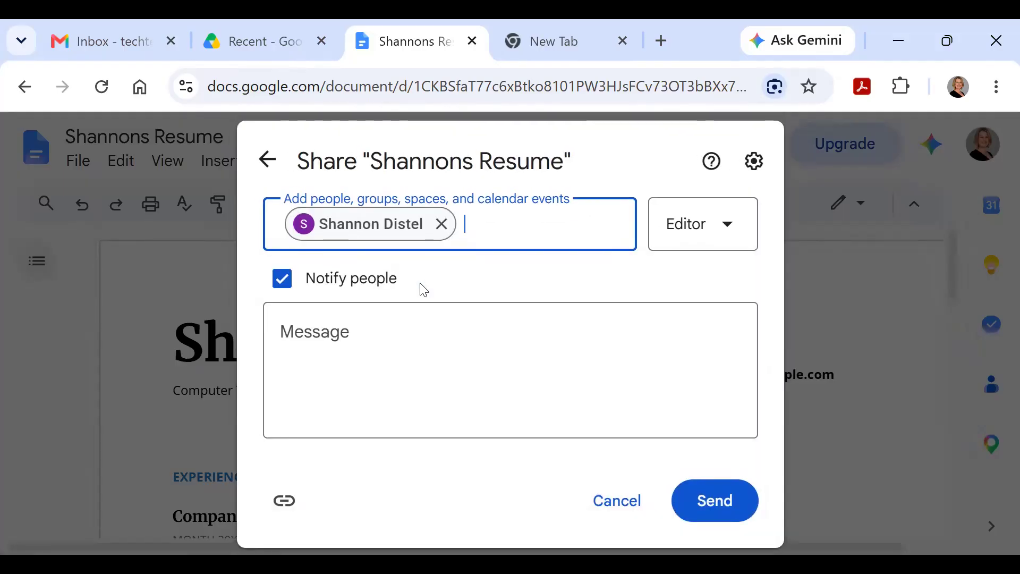
click(726, 230)
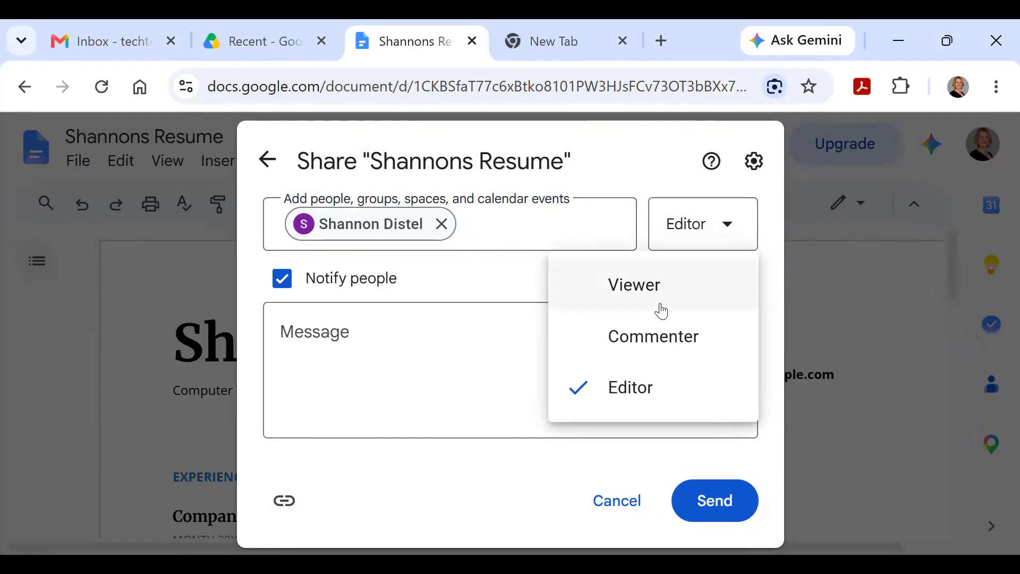
click(653, 336)
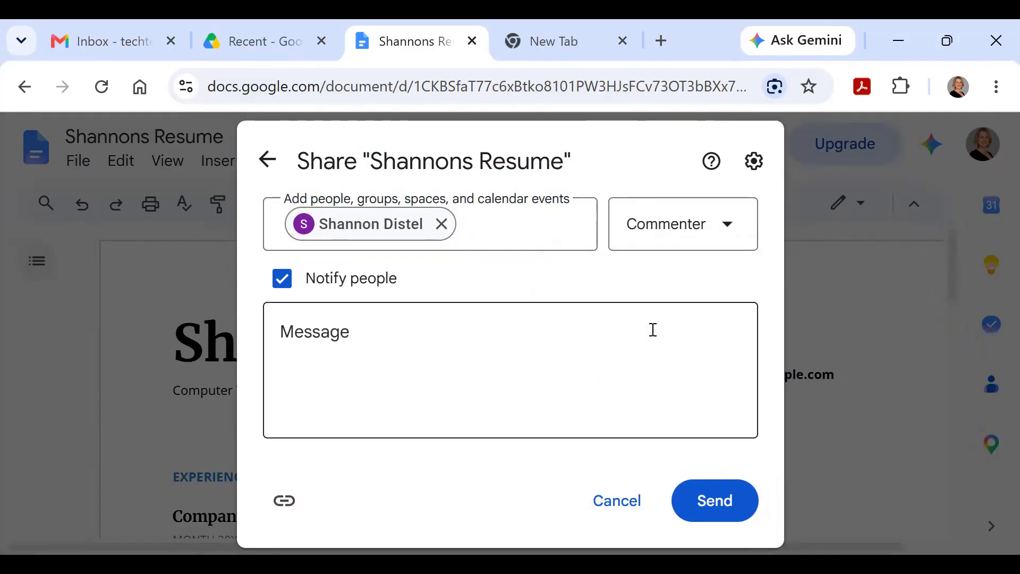
click(715, 508)
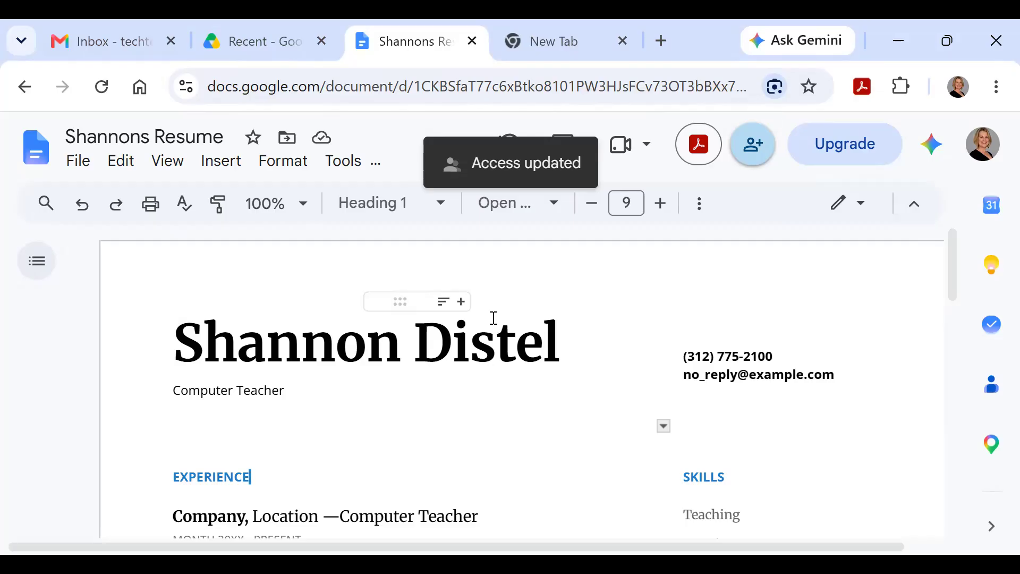
Step: Remove the commenter's access to Shannons Resume and save the change
click(757, 152)
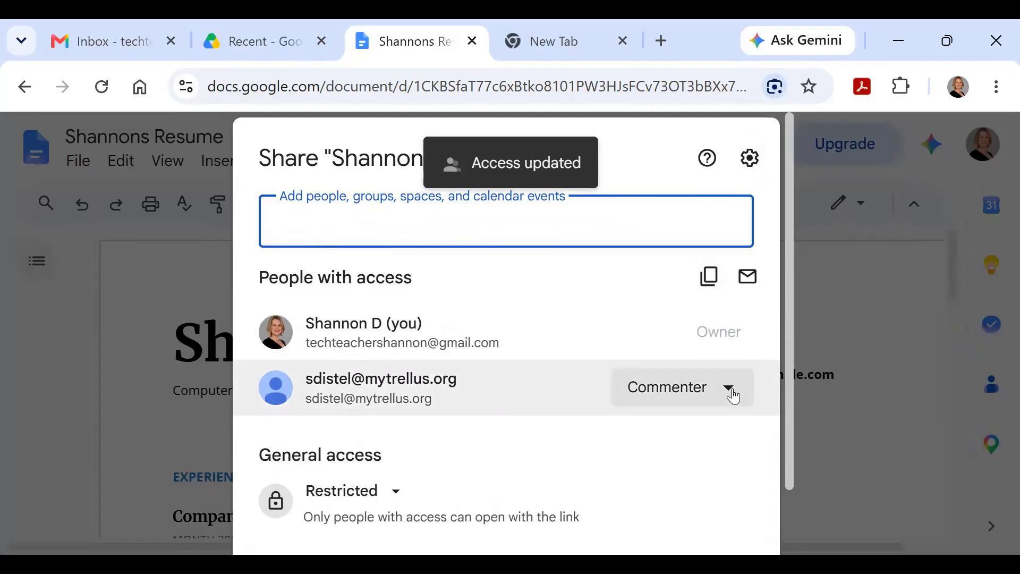
click(727, 389)
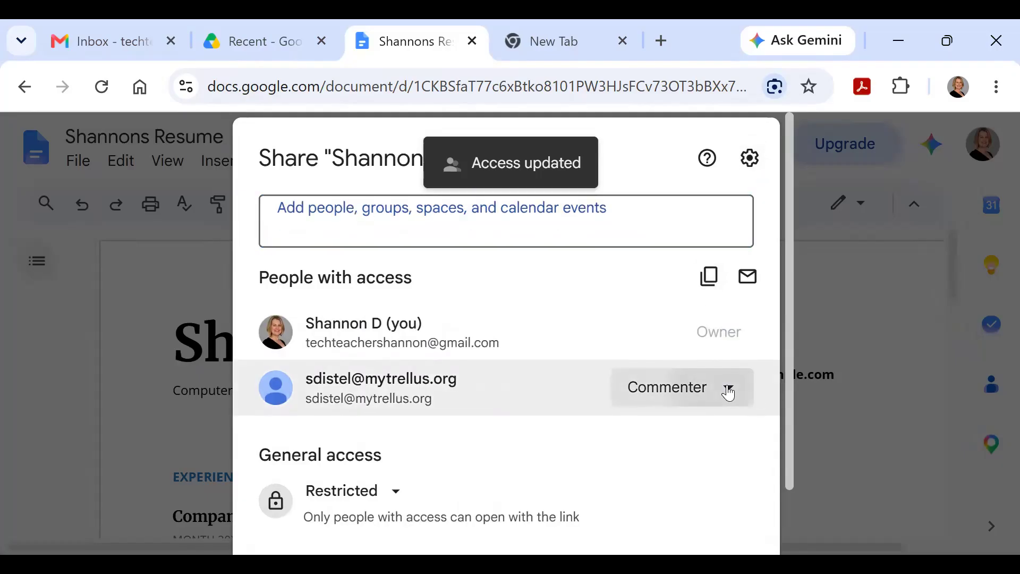
scroll(744, 247, down, 2)
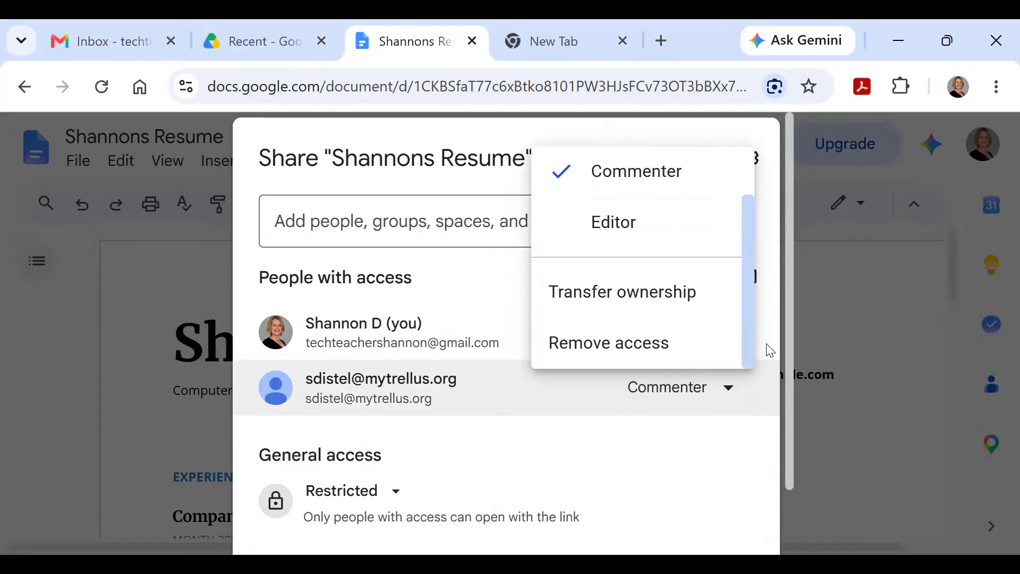
click(658, 353)
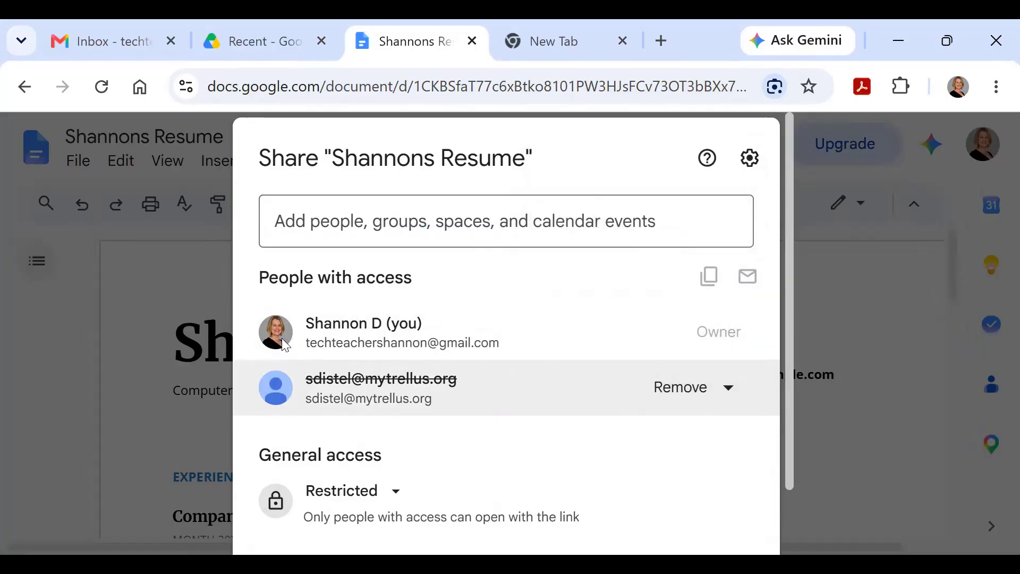
scroll(610, 454, down, 2)
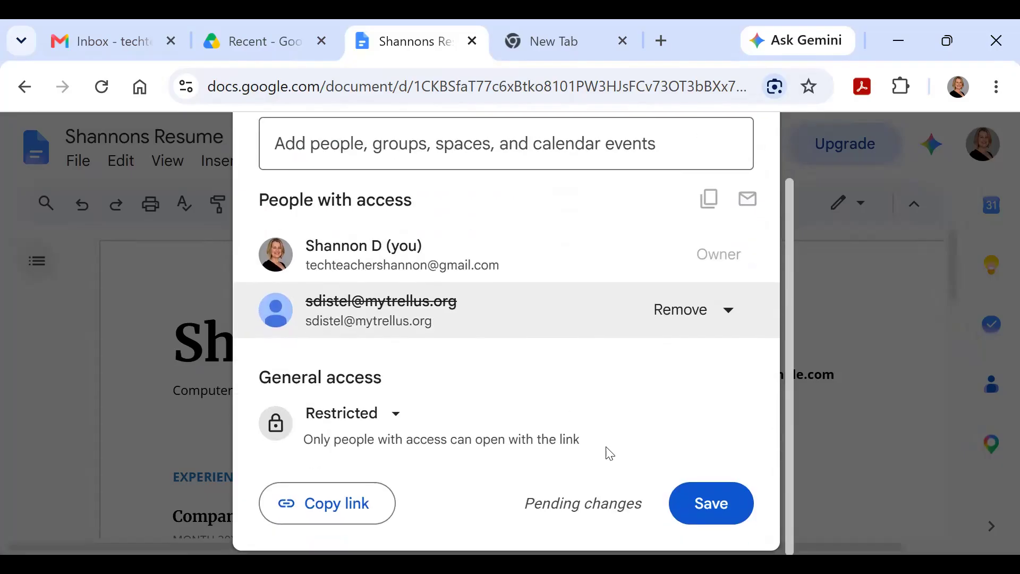
click(710, 502)
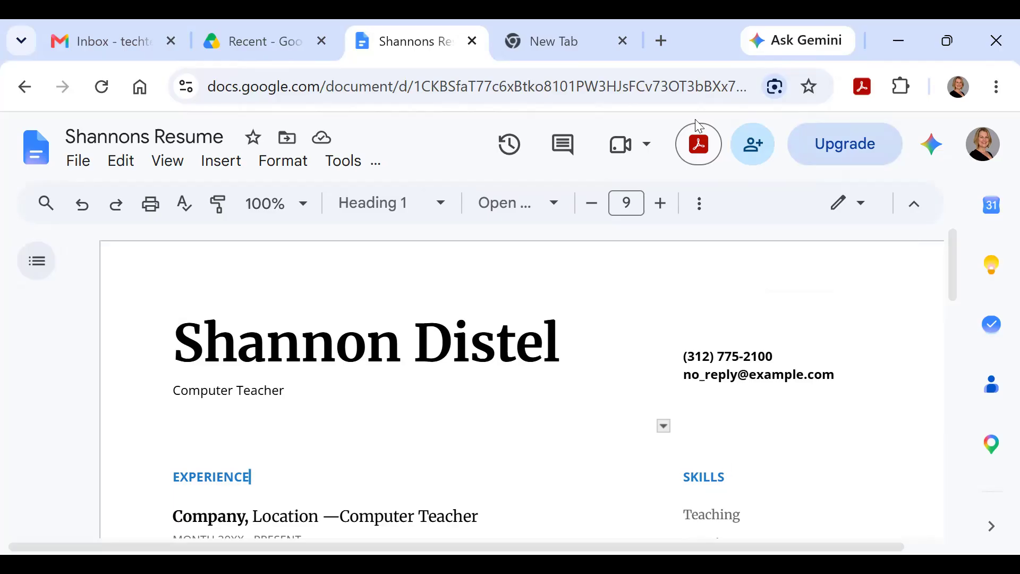
Step: Go to Drive's home page and open Google Docs home in a new tab from the Google apps list
click(268, 41)
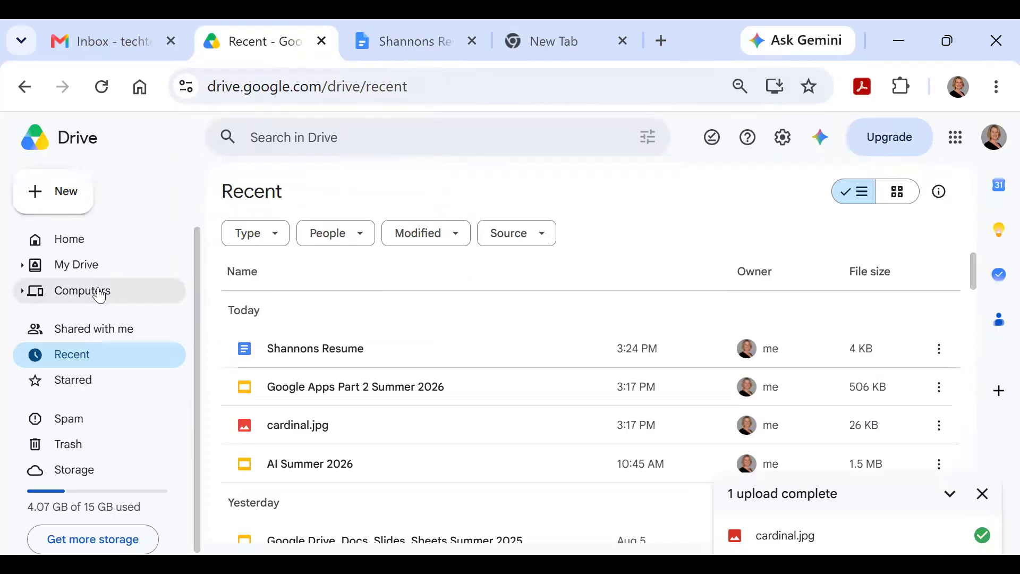
click(63, 245)
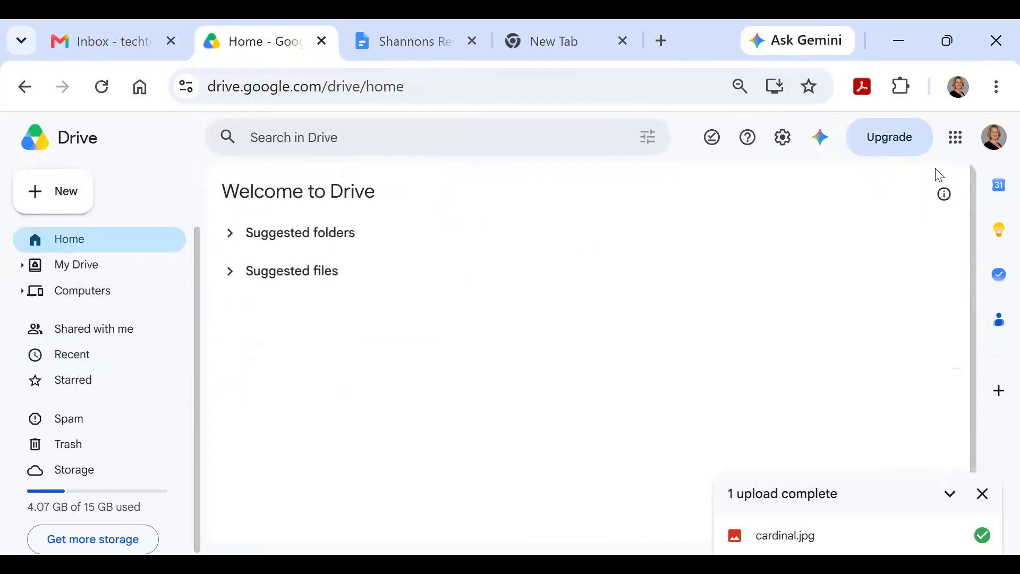
click(24, 194)
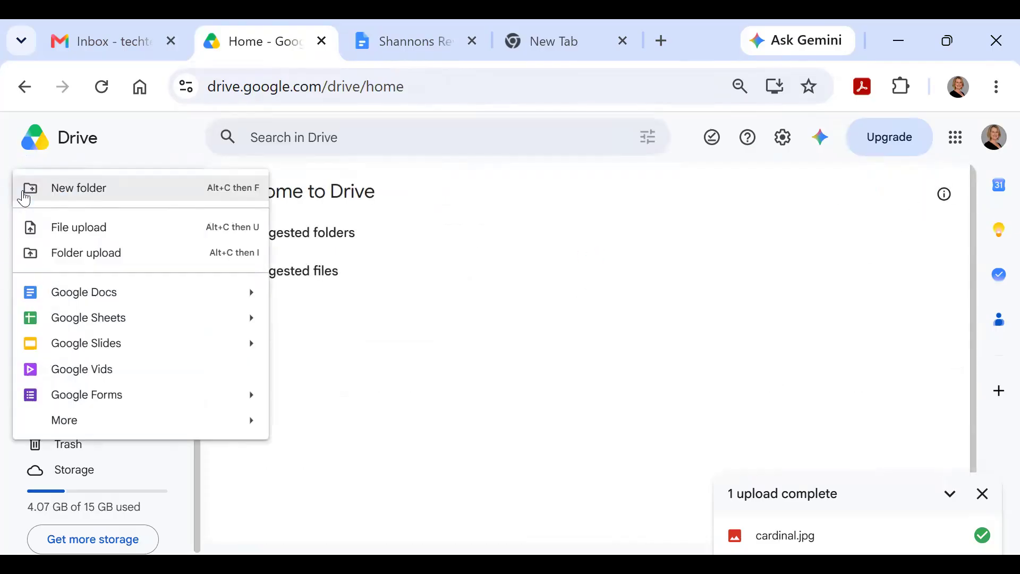
mouse_move(73, 300)
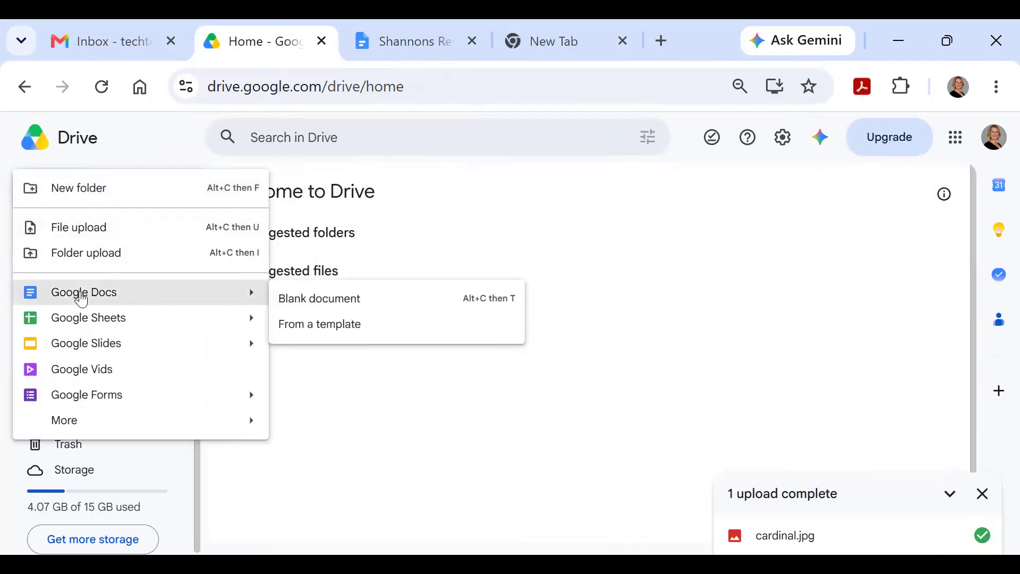
click(959, 150)
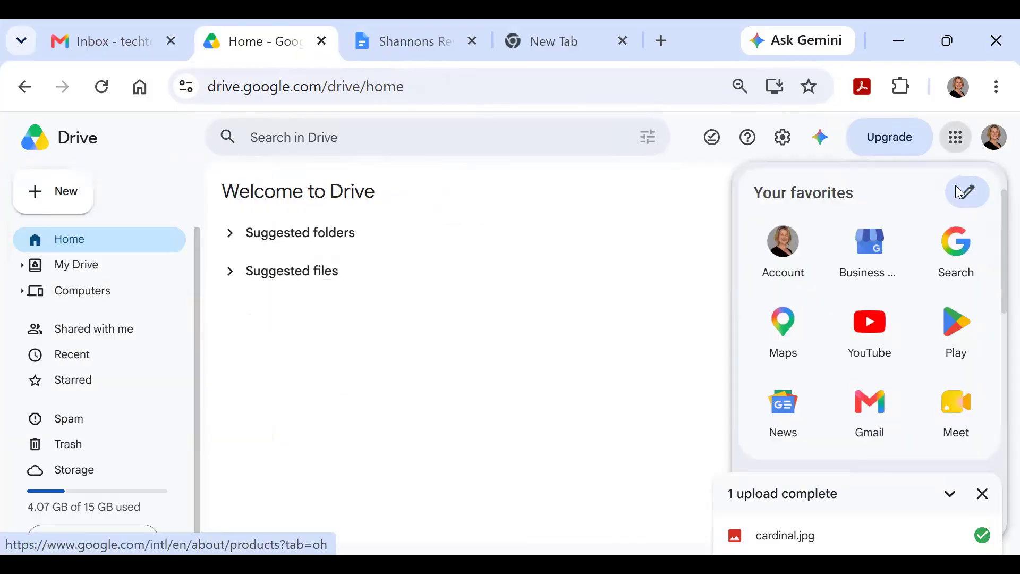
scroll(958, 273, down, 3)
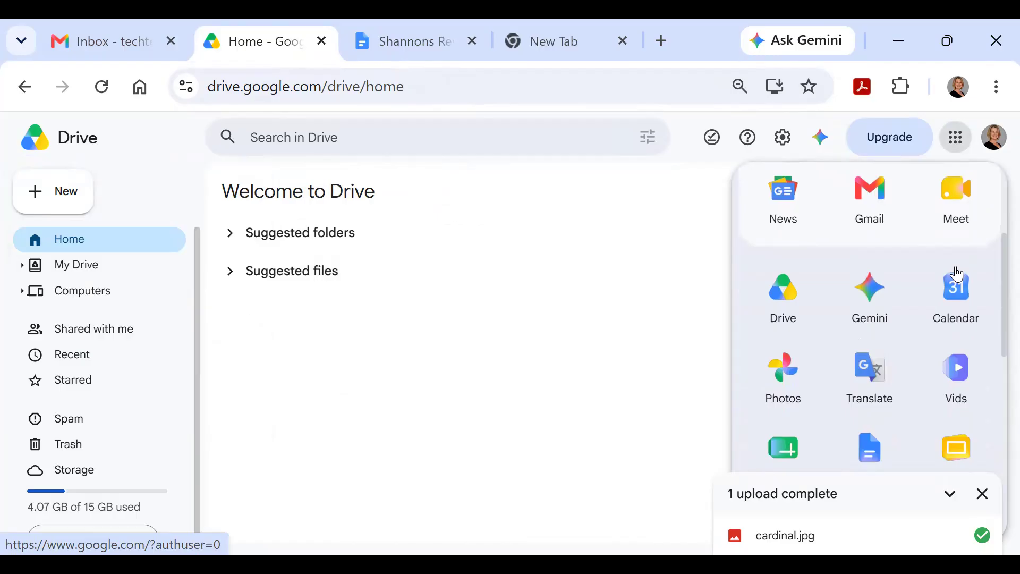
scroll(958, 274, down, 2)
click(880, 348)
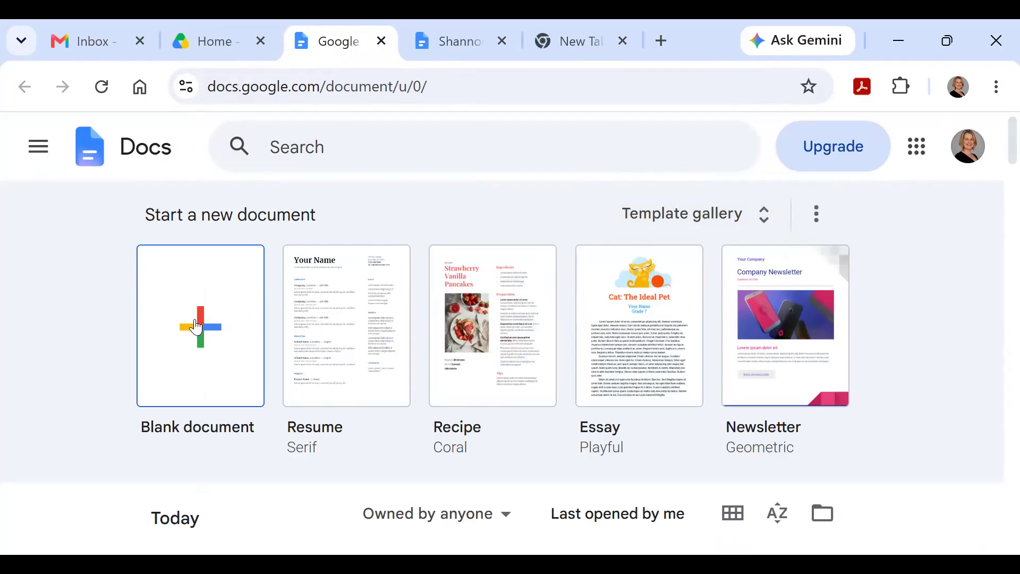
Step: Back on Drive home, create a new blank Google Docs document
click(208, 43)
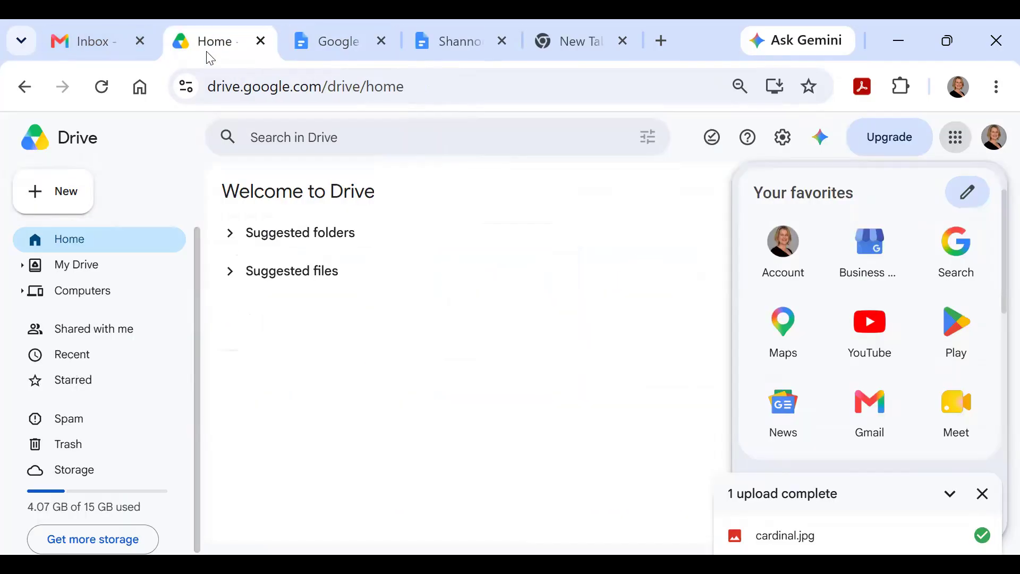
click(46, 201)
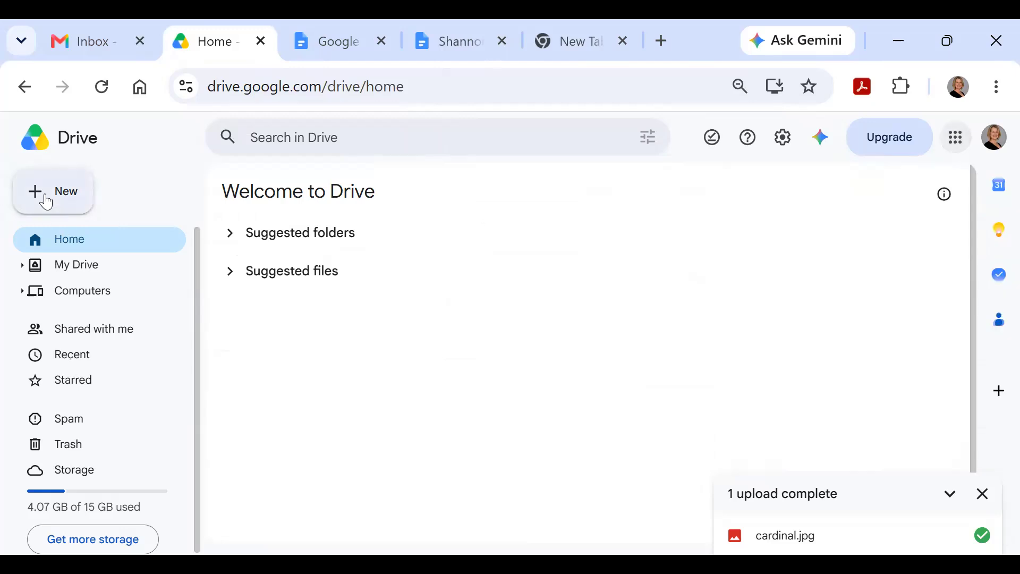
mouse_move(75, 295)
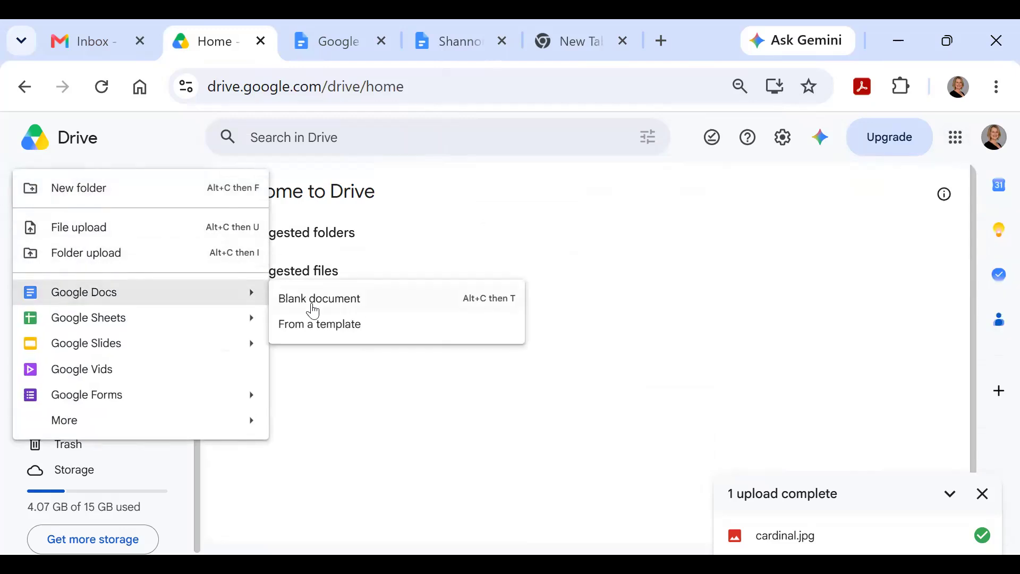
click(314, 305)
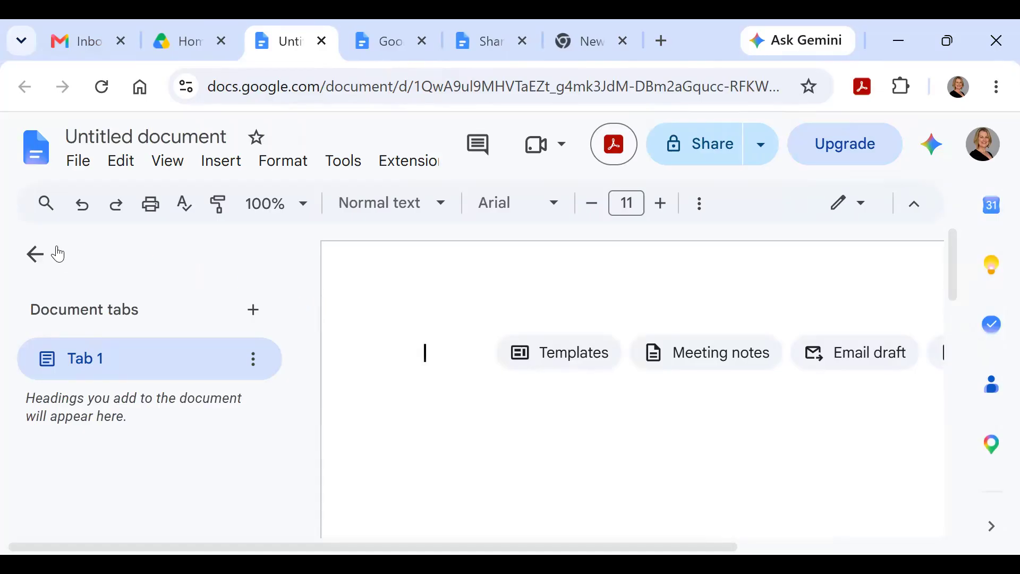
Step: Hide the tabs panel, retitle the untitled document 'Shannons letter', and return to Drive home
click(35, 254)
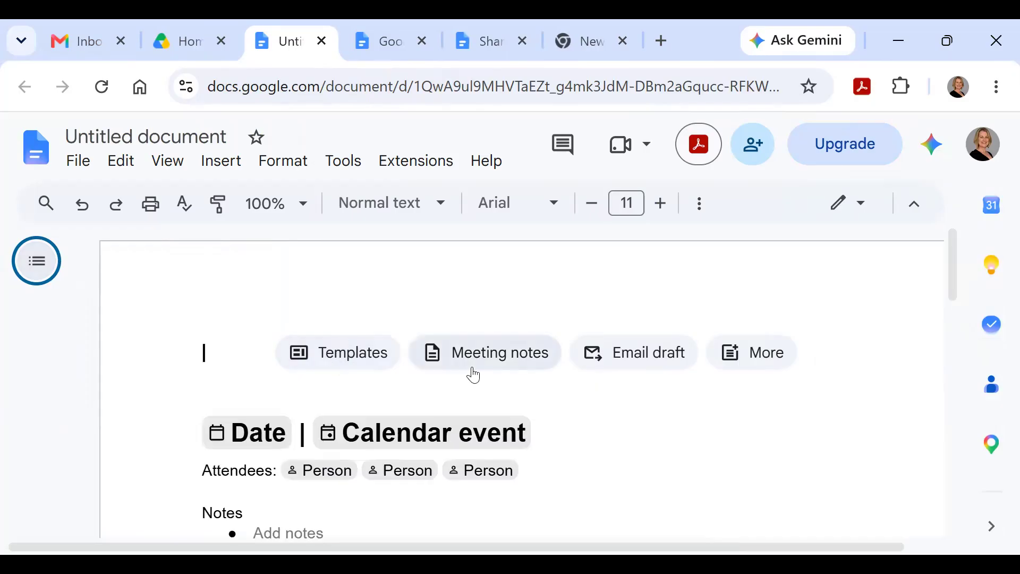
mouse_move(604, 368)
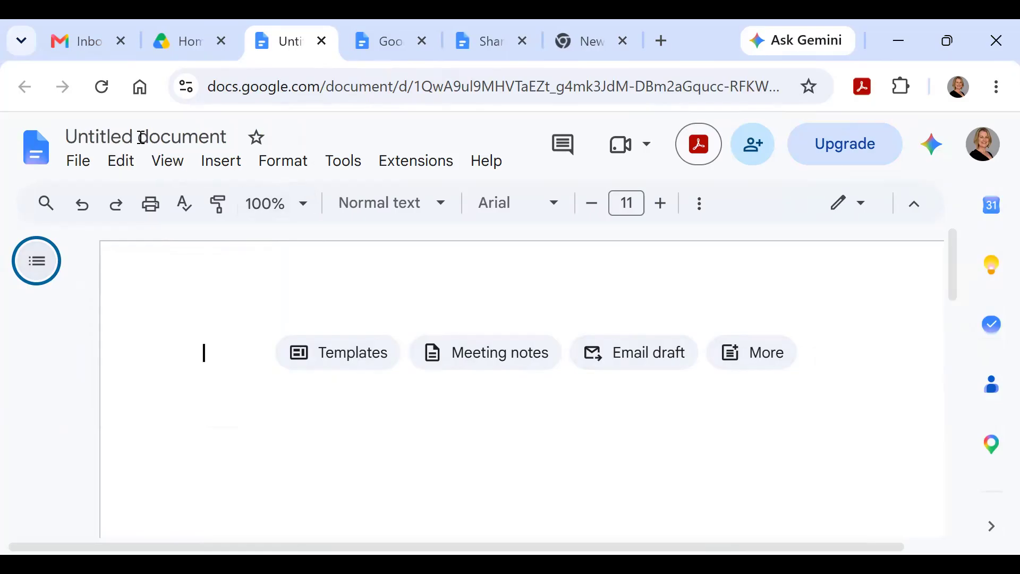
click(233, 138)
drag(233, 137, 49, 134)
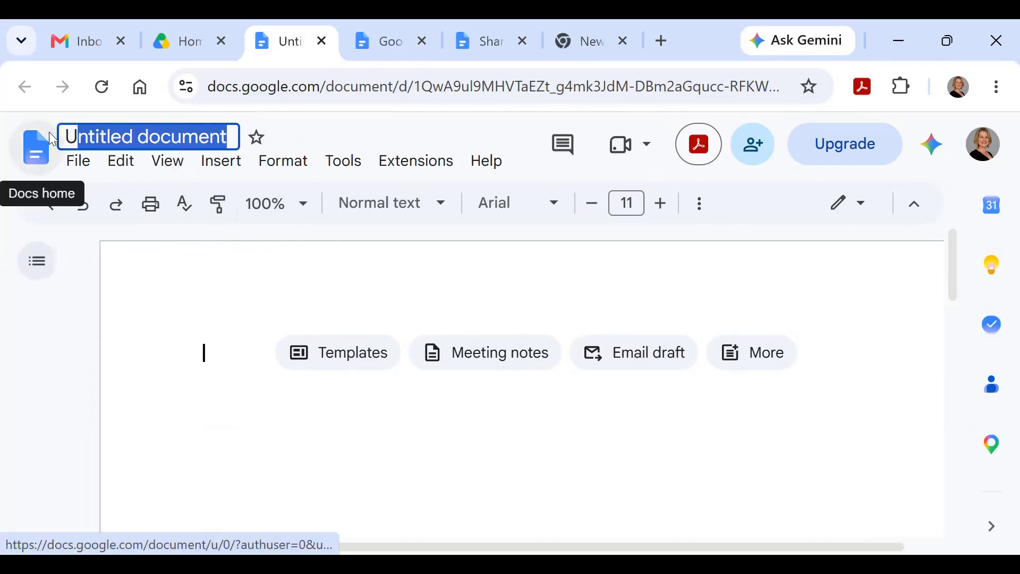
key(BackSpace)
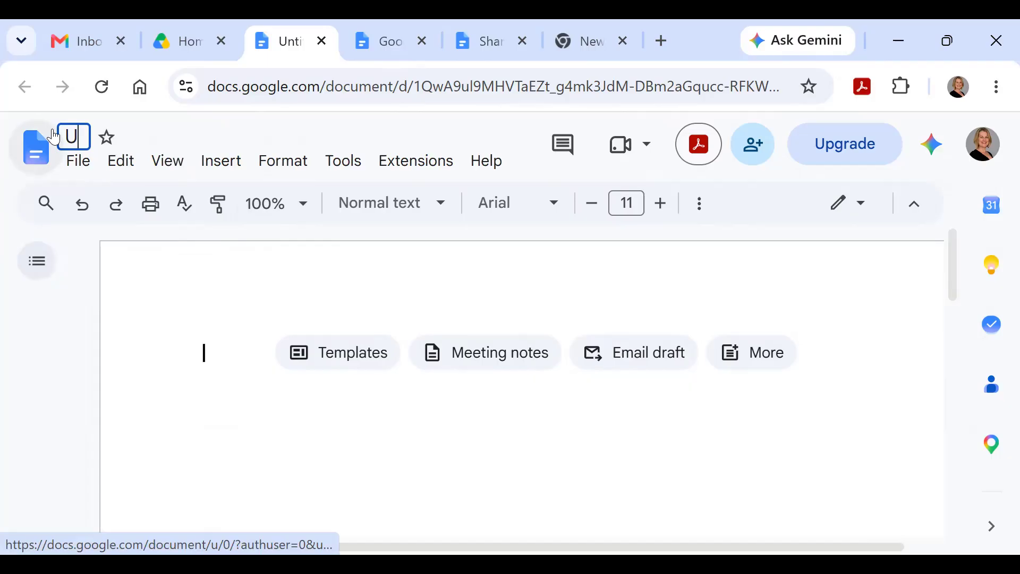
key(BackSpace)
text(Shannons letter)
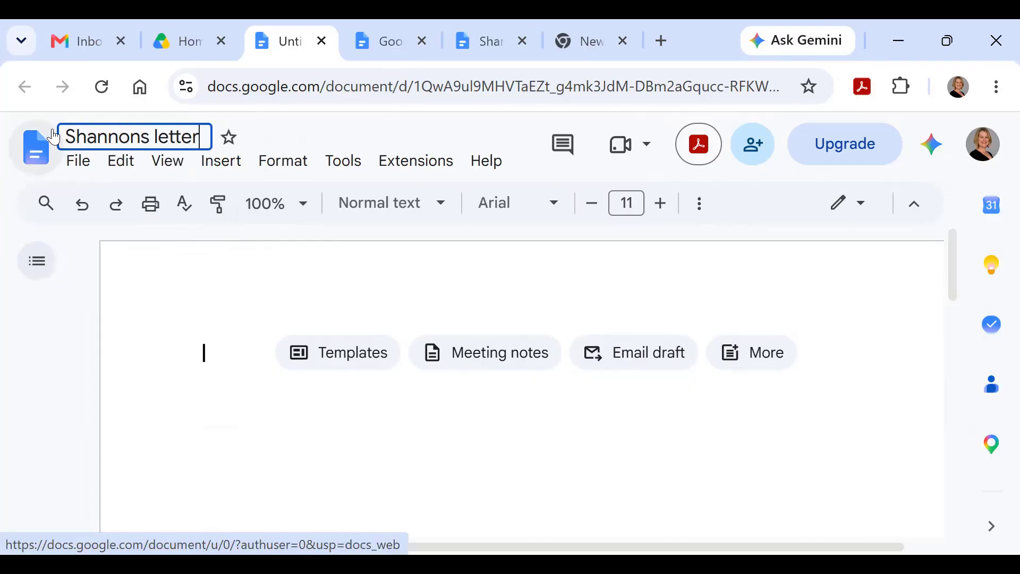
key(Return)
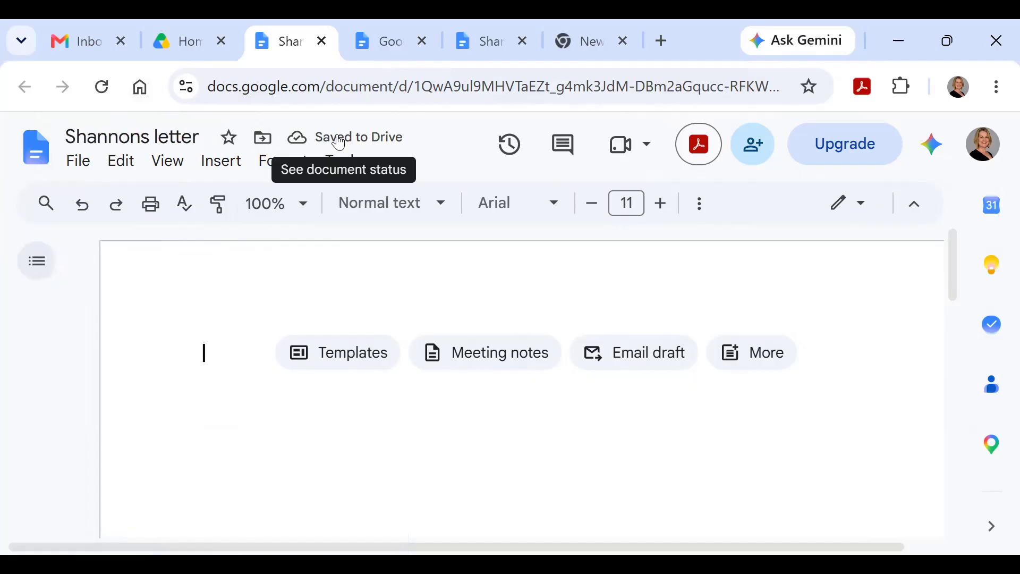
click(175, 41)
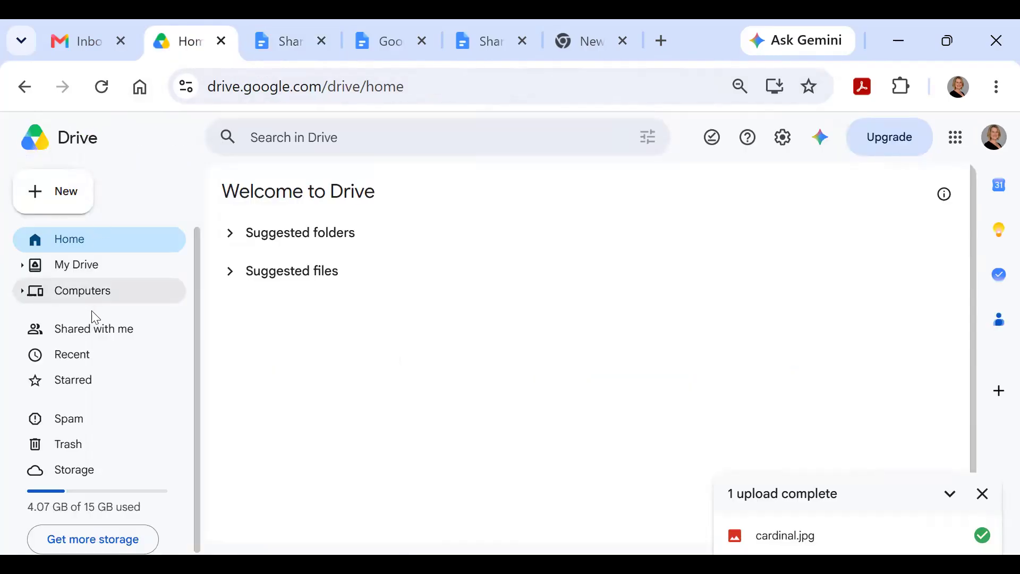
Step: Check that Shannons letter appears in Drive's Recent files, then return to the document
click(81, 359)
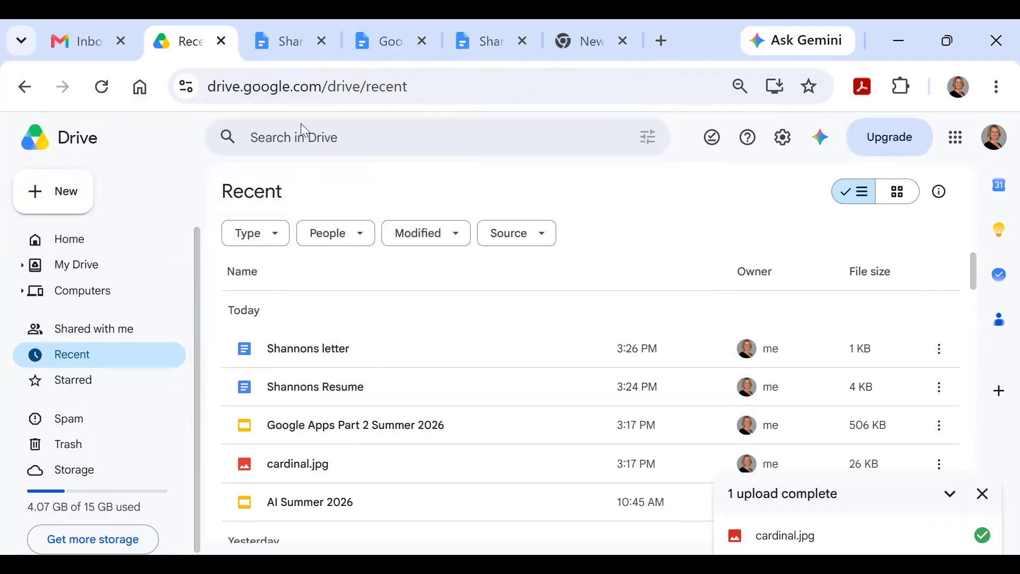
click(278, 42)
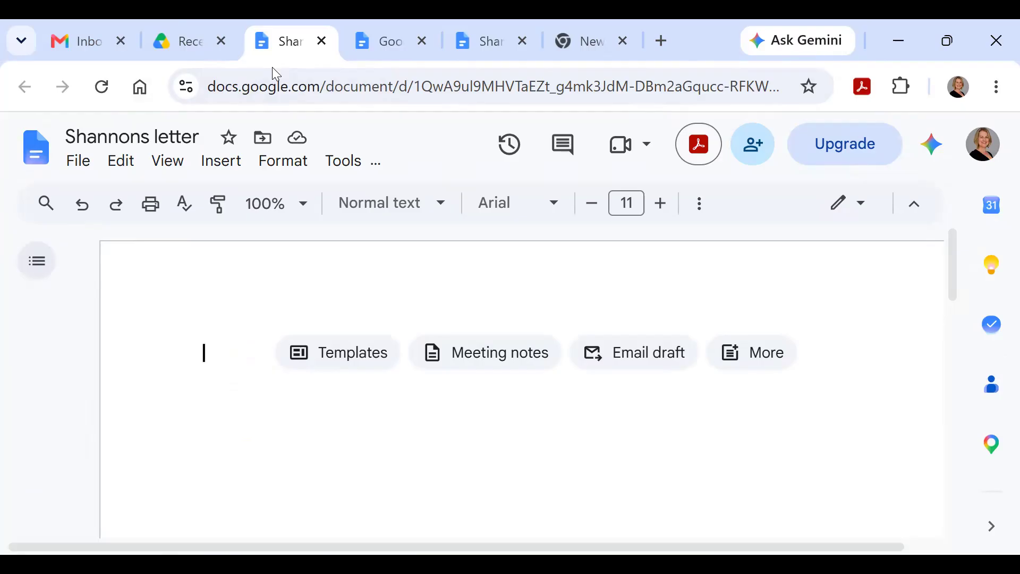
Step: Type the one-line greeting introducing the computer teacher, then start a new line below it
text(Hello, this is Shannon and I am your computer teacher.)
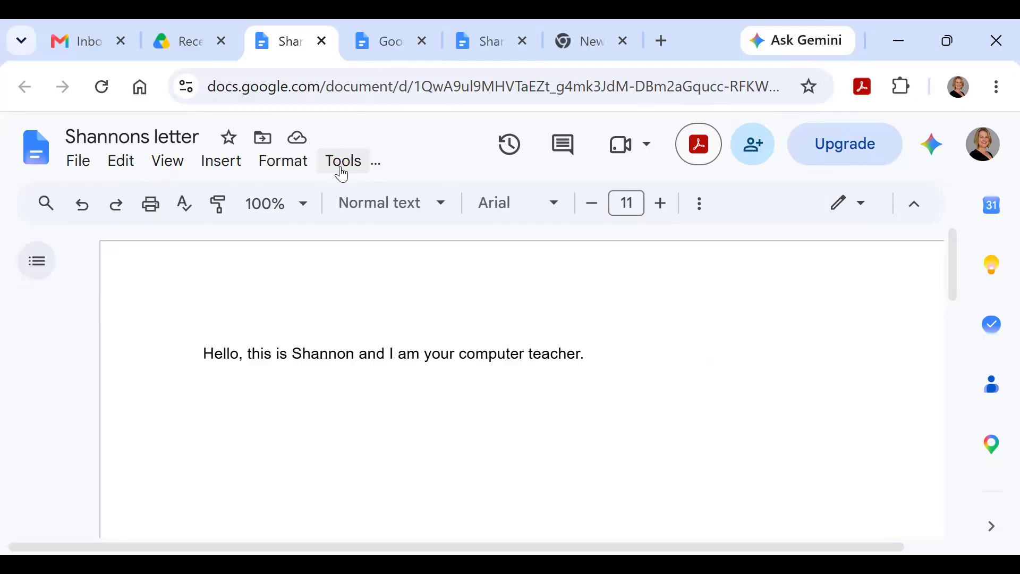
key(Return)
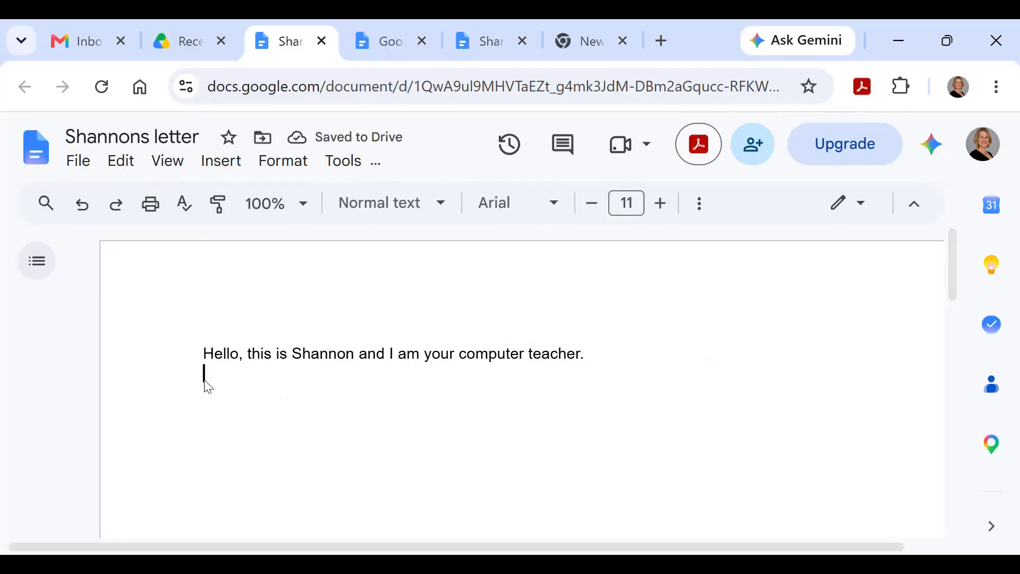
Step: Show the Insert > Image choices for adding a picture to the letter
click(222, 162)
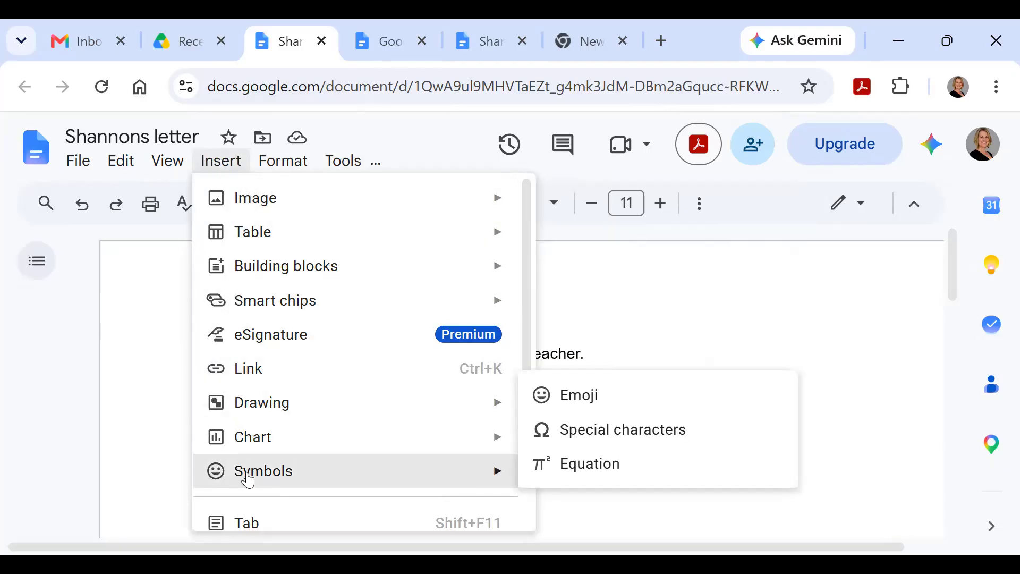
mouse_move(259, 210)
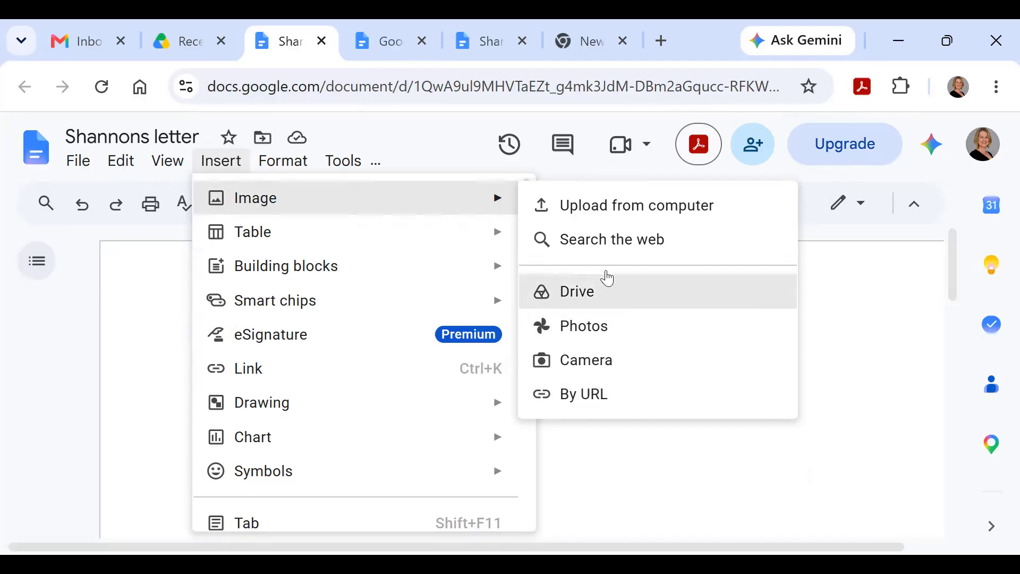
Step: Upload the cardinal image file from the computer into the letter
click(595, 211)
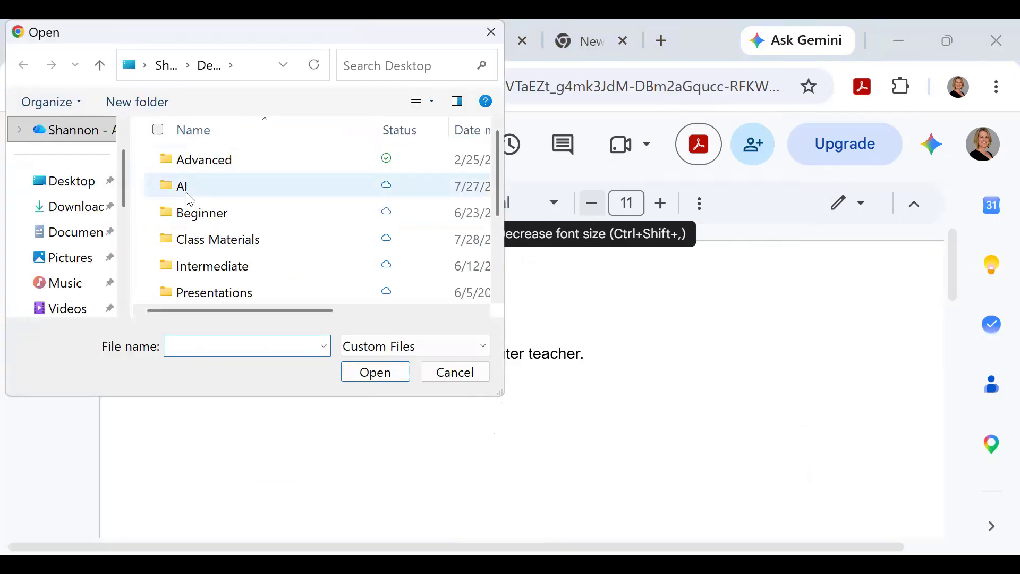
scroll(201, 218, down, 2)
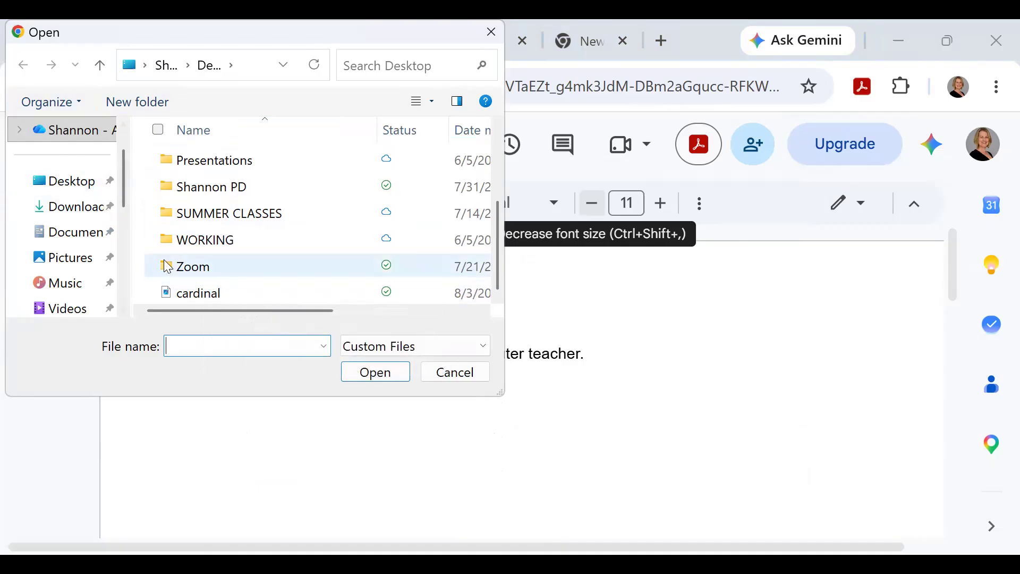
click(196, 299)
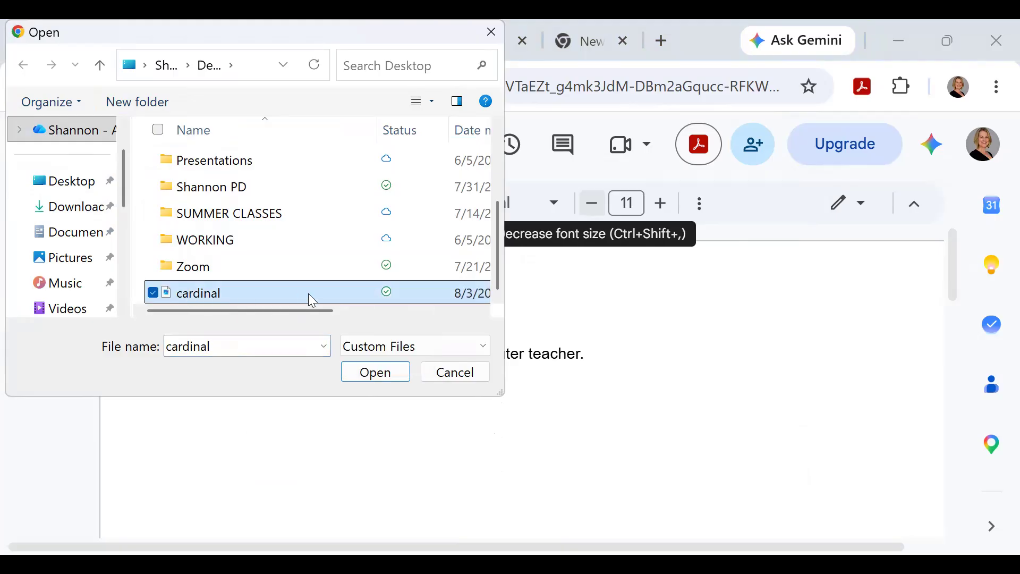
click(378, 380)
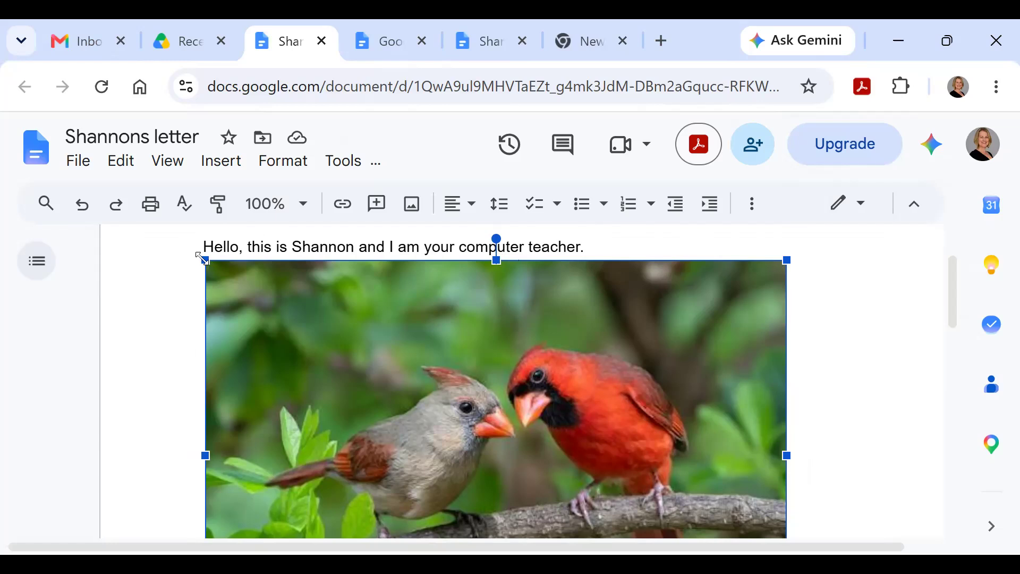
Step: Resize the cardinal photo to a smaller, squarish size and deselect it
drag(204, 259, 509, 458)
drag(482, 259, 408, 310)
drag(408, 397, 388, 380)
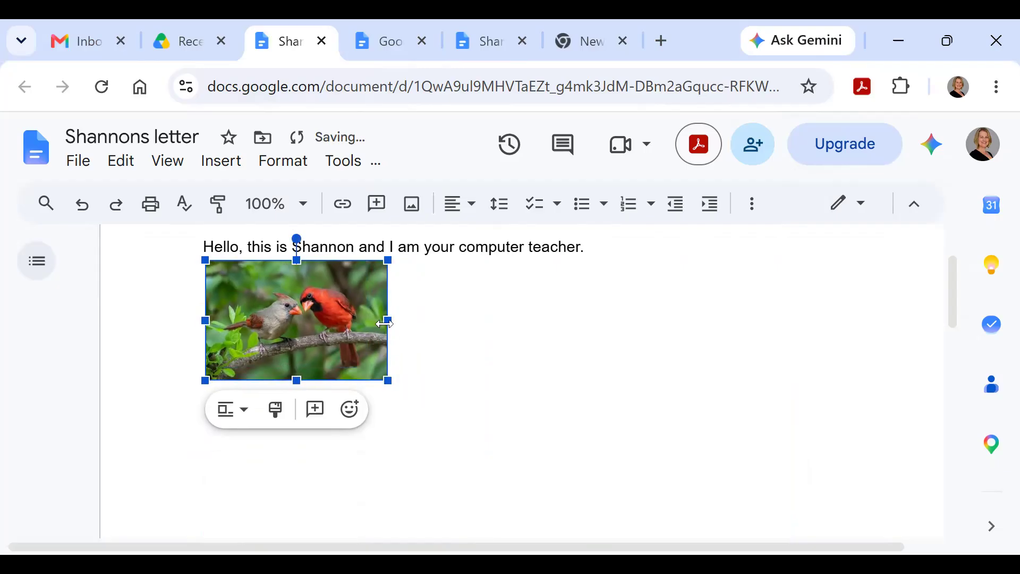
drag(388, 321, 423, 320)
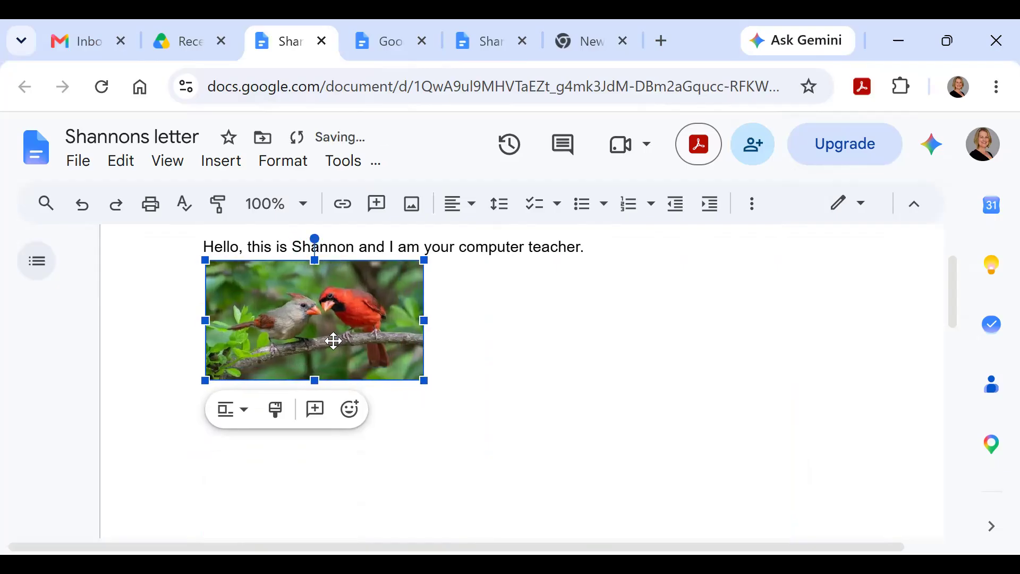
drag(319, 379, 324, 456)
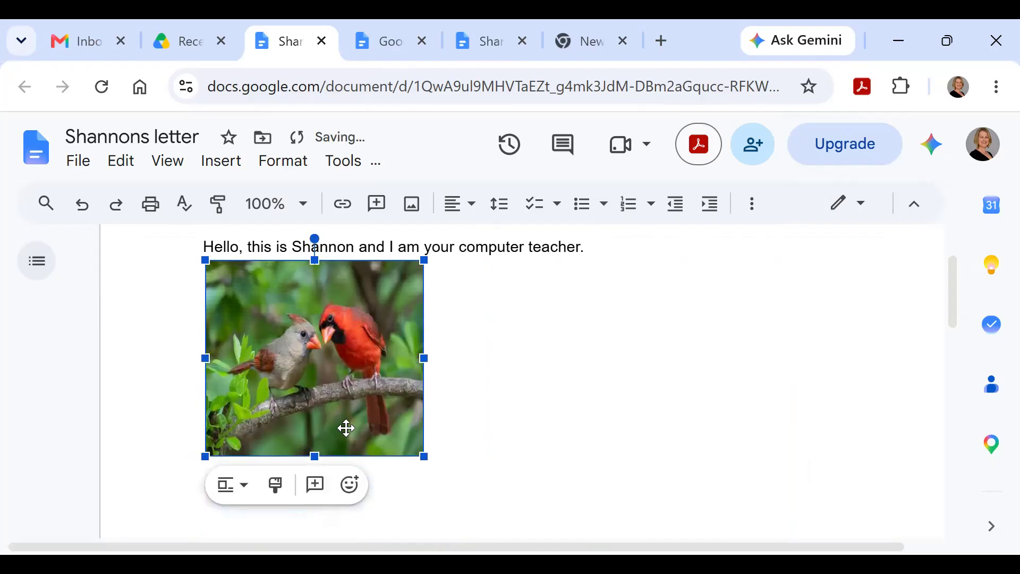
click(485, 353)
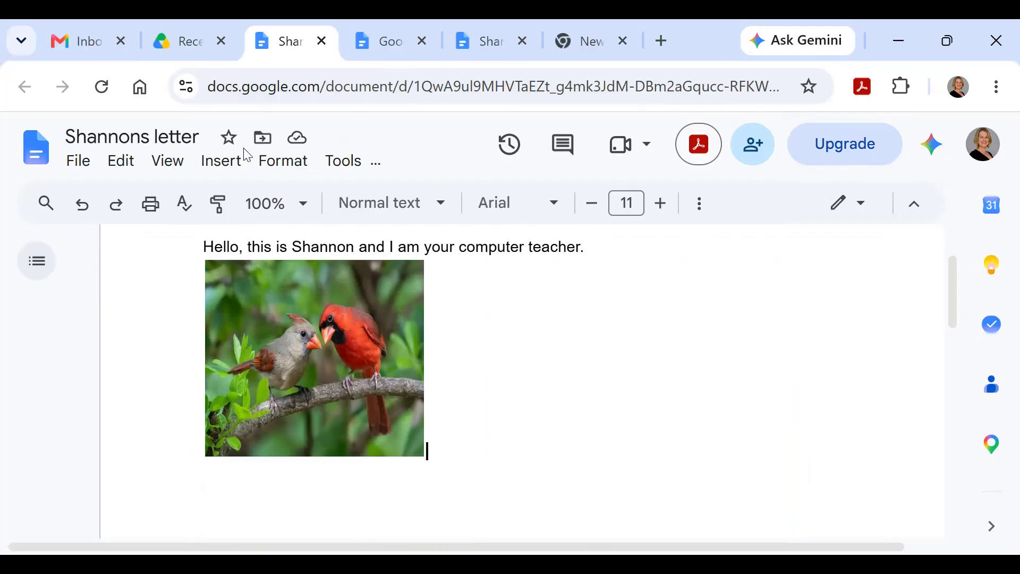
Step: Search the web for 'bird' images through Insert > Image
click(232, 167)
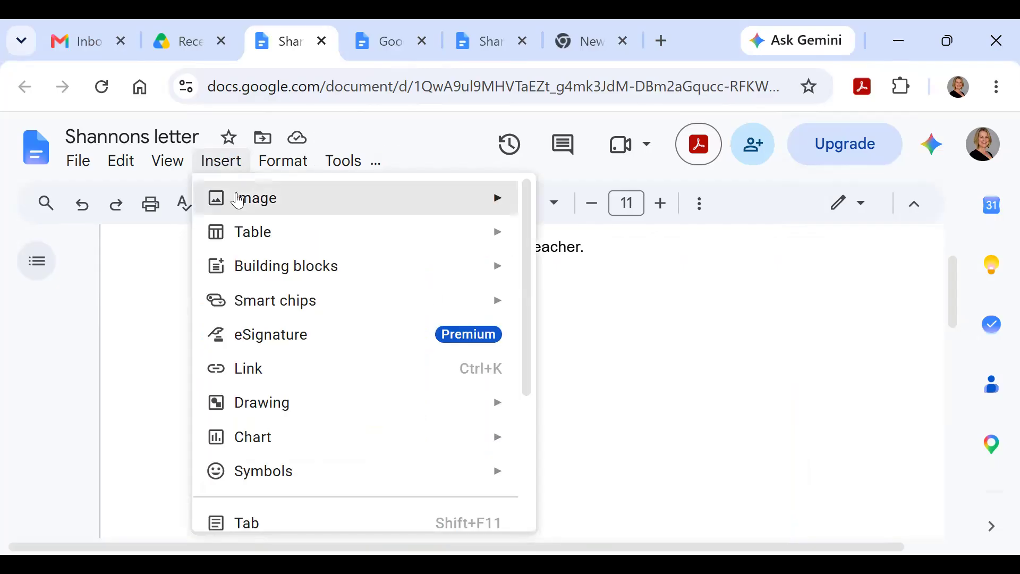
mouse_move(236, 200)
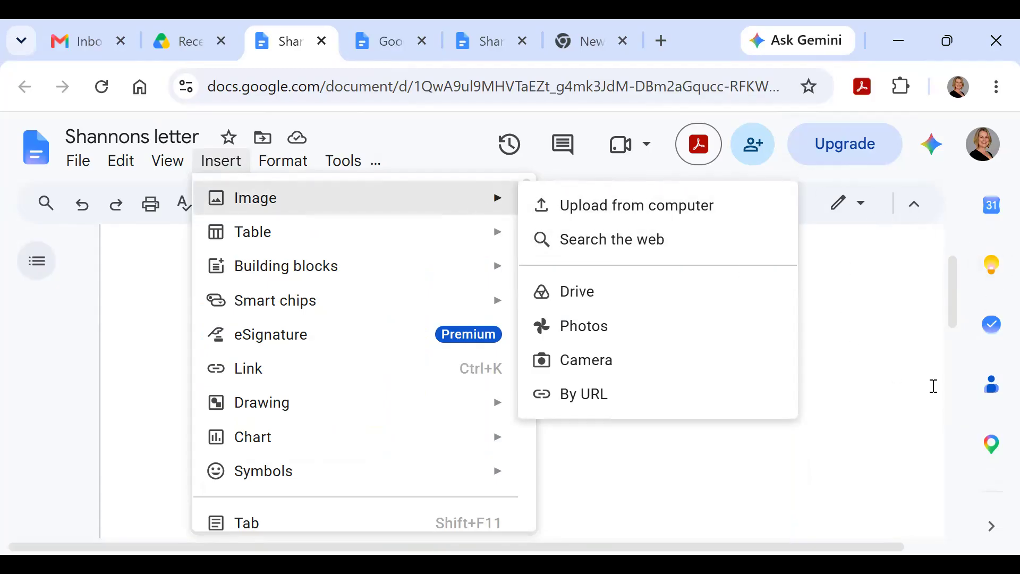
click(680, 244)
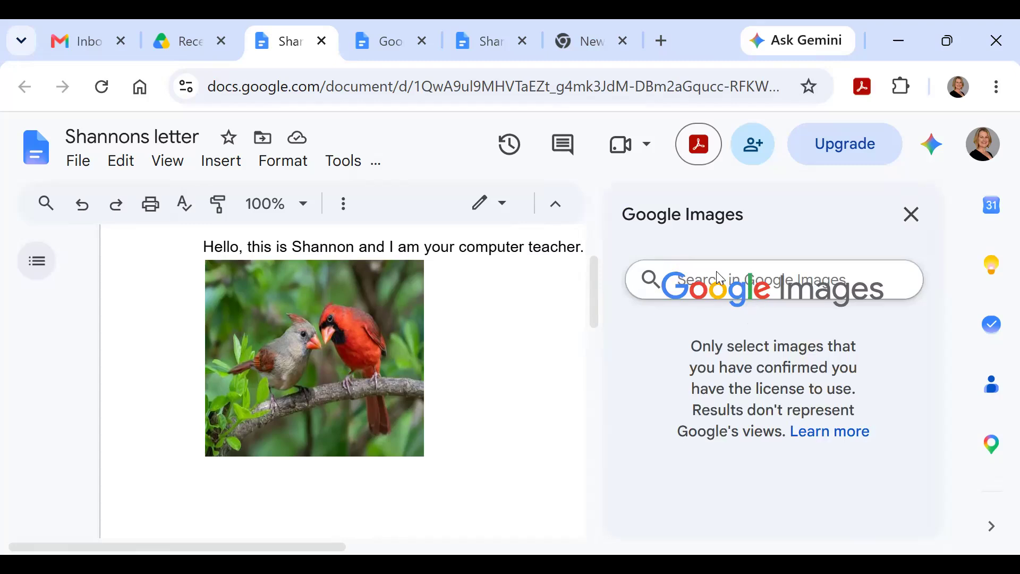
text(bird)
key(Return)
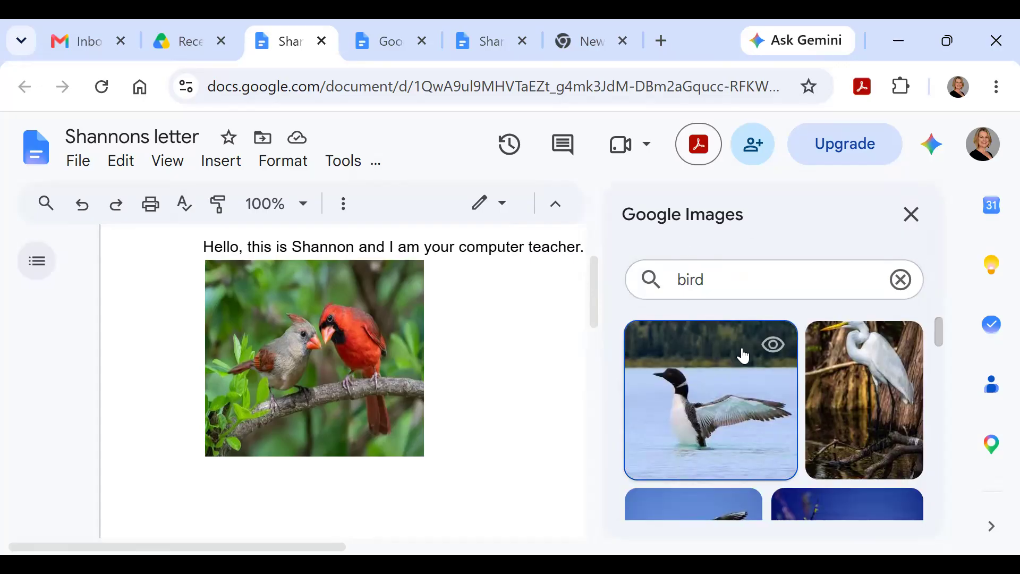
Step: Insert the photo of nestlings in a nest below the cardinal picture
scroll(744, 351, down, 2)
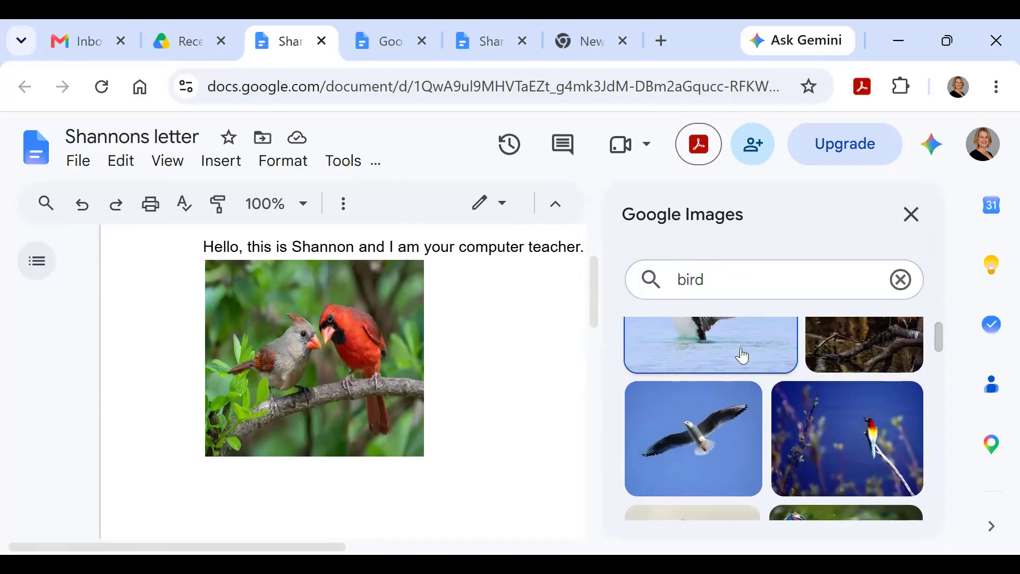
scroll(738, 369, down, 2)
scroll(738, 372, down, 2)
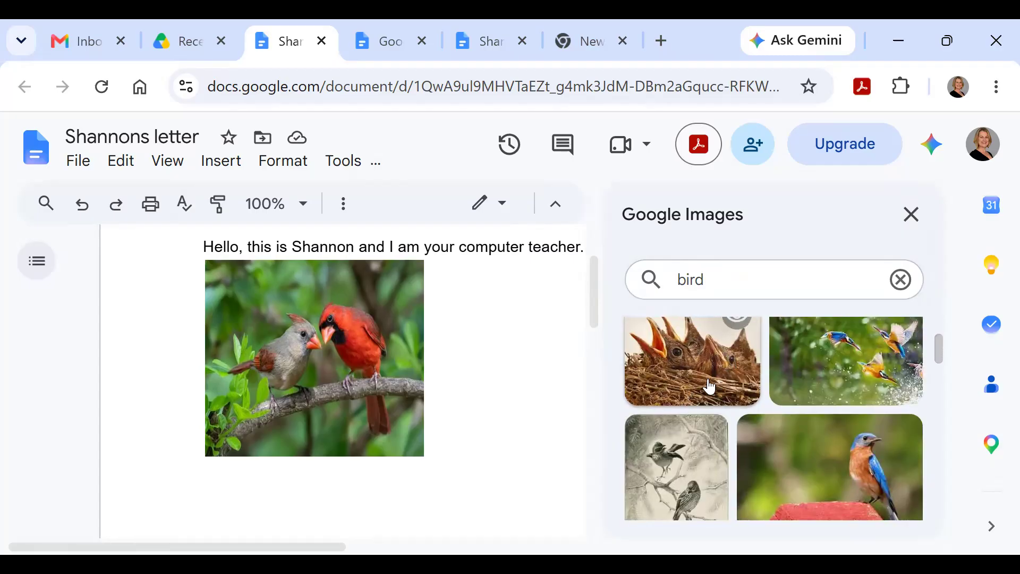
click(688, 361)
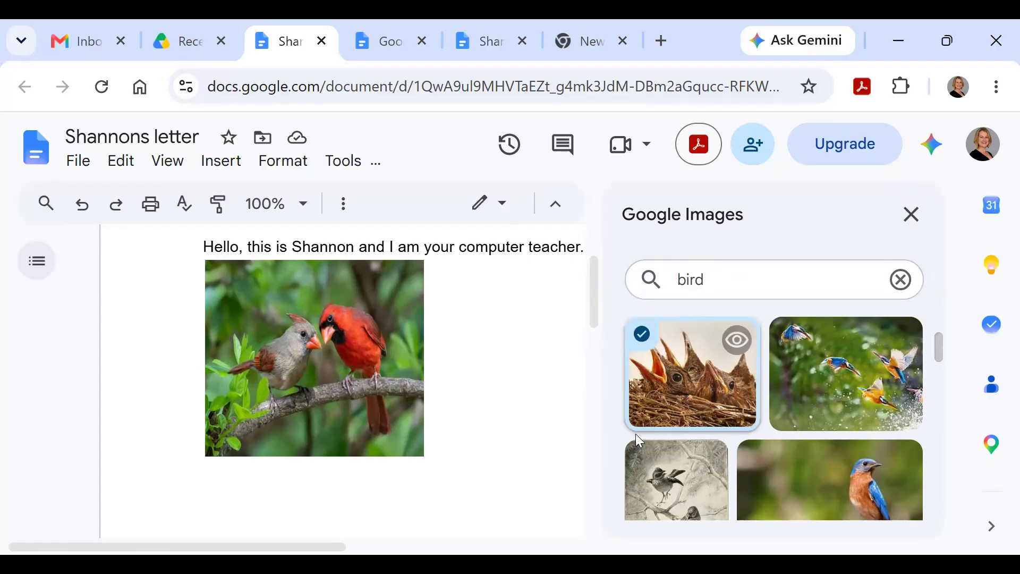
scroll(633, 428, up, 2)
scroll(632, 429, down, 2)
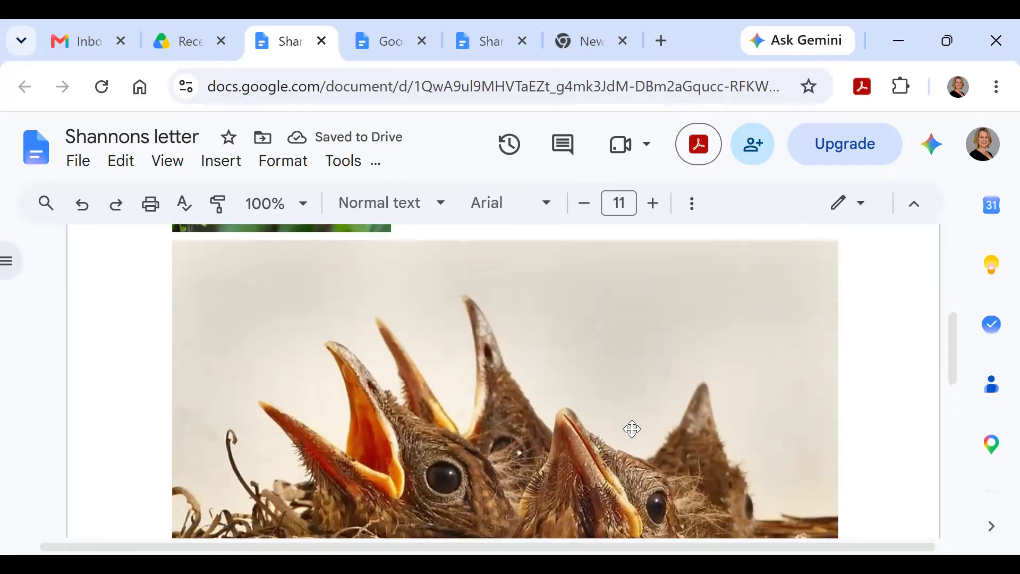
click(473, 347)
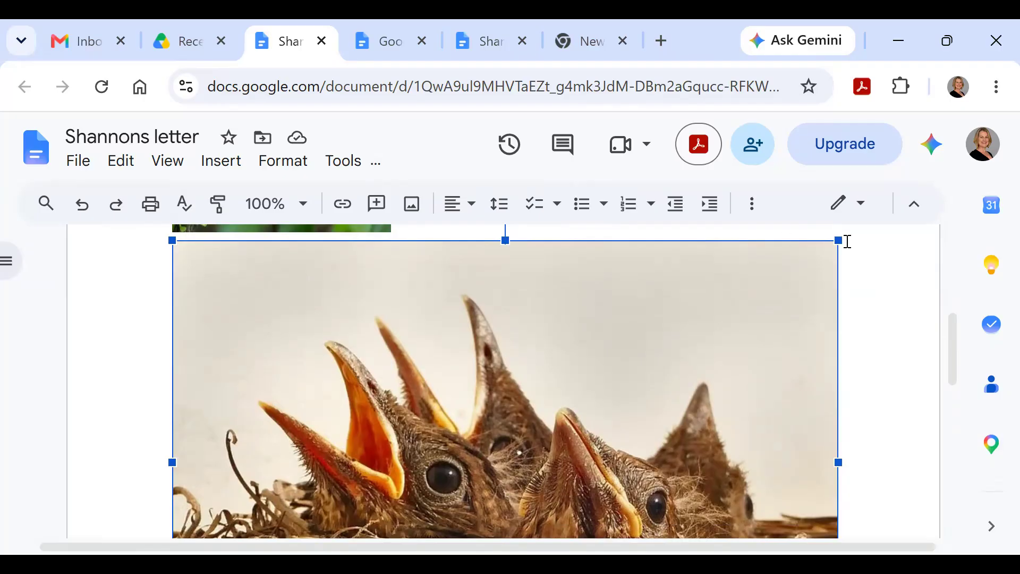
Step: Shrink and narrow the nestlings photo by dragging its resize handles
drag(838, 240, 407, 500)
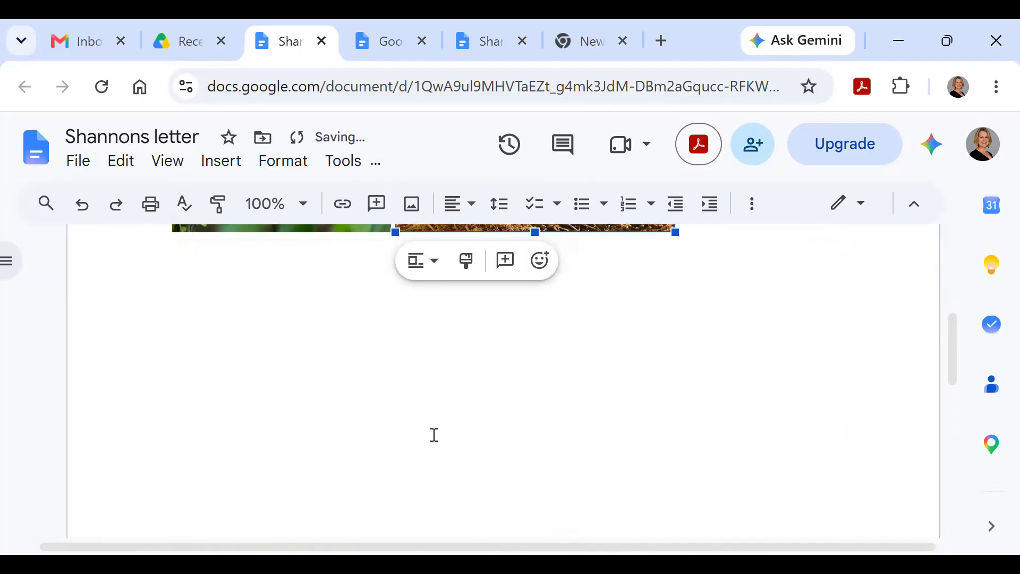
scroll(520, 357, down, 2)
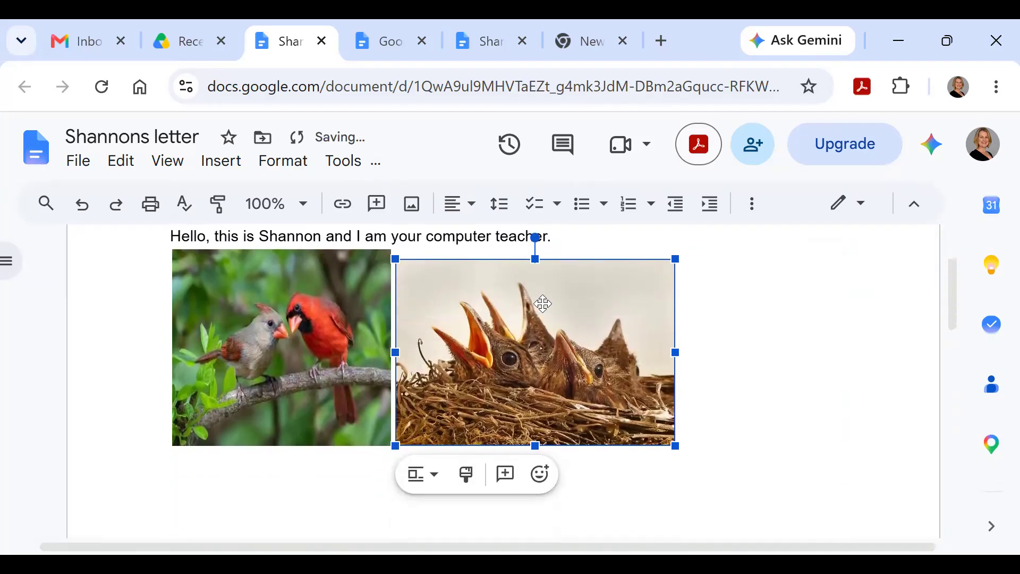
drag(535, 261, 536, 253)
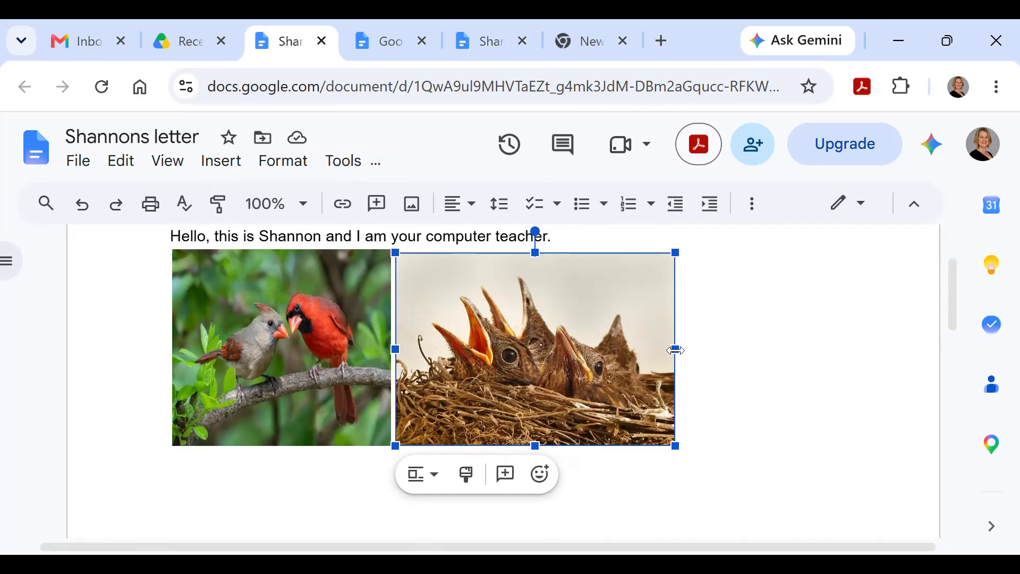
drag(675, 350, 656, 346)
drag(656, 253, 636, 268)
drag(519, 271, 509, 237)
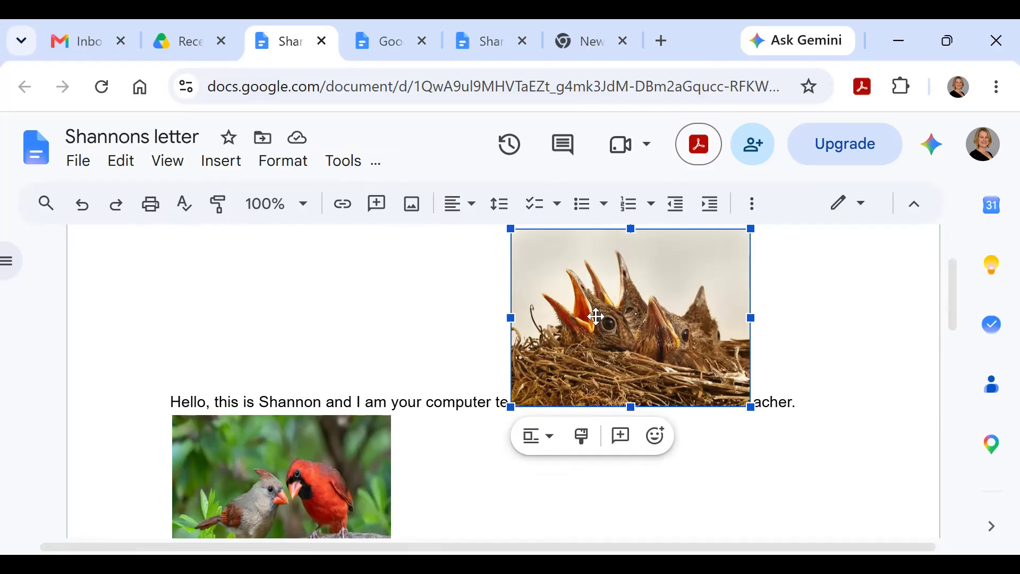
Step: Undo the accidental move, then resize the nestlings photo's corner to match the cardinal photo's height
click(81, 212)
click(656, 343)
click(623, 282)
drag(635, 266, 640, 256)
click(714, 343)
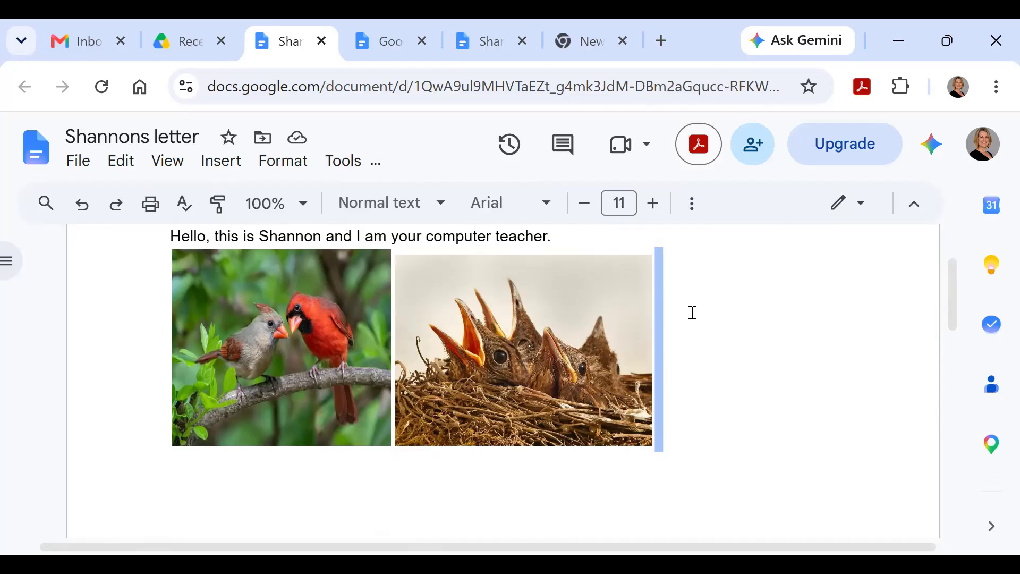
Step: Look through Google Drive's Home page and return to the Recent files list
click(180, 49)
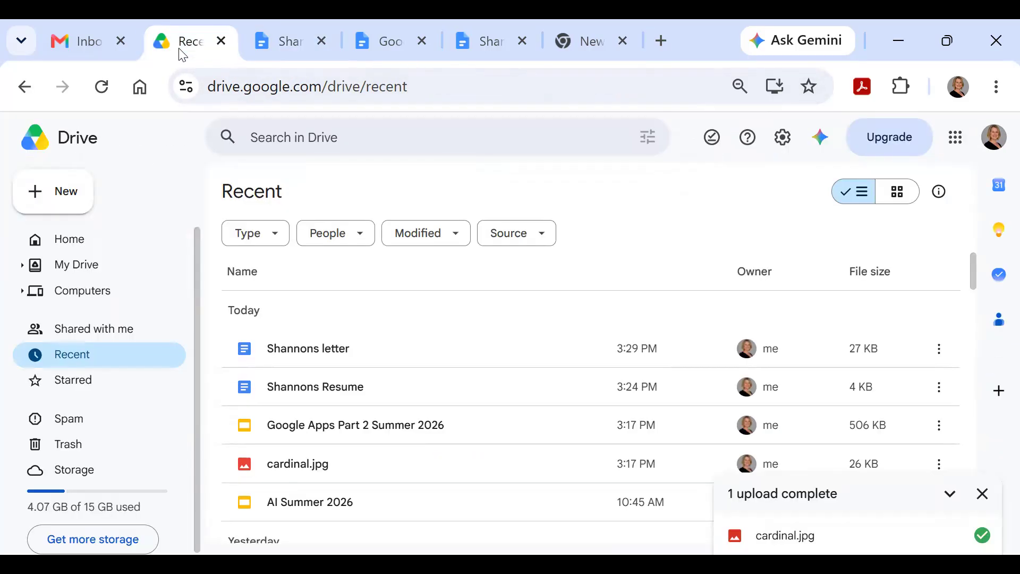
click(43, 237)
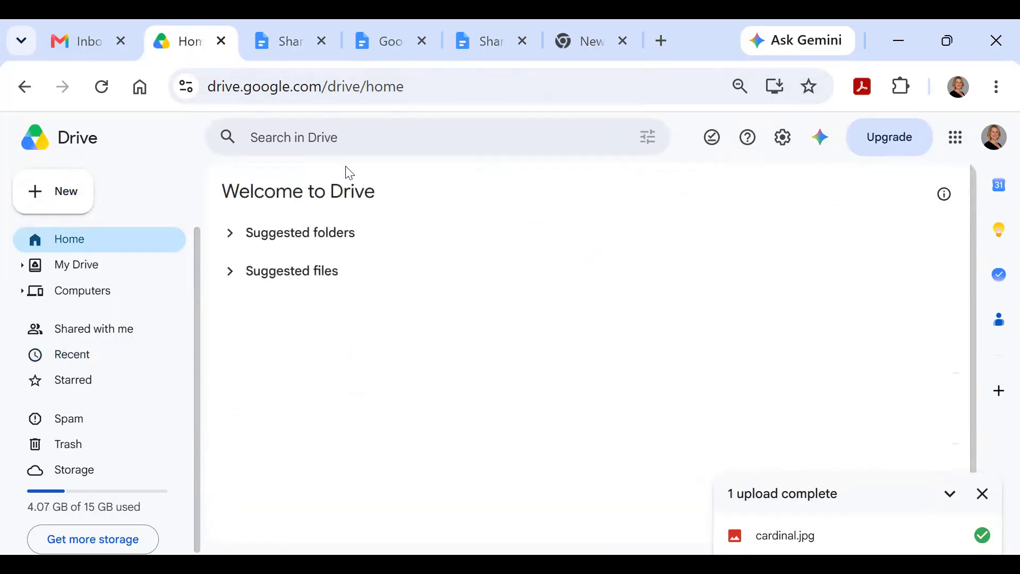
click(74, 356)
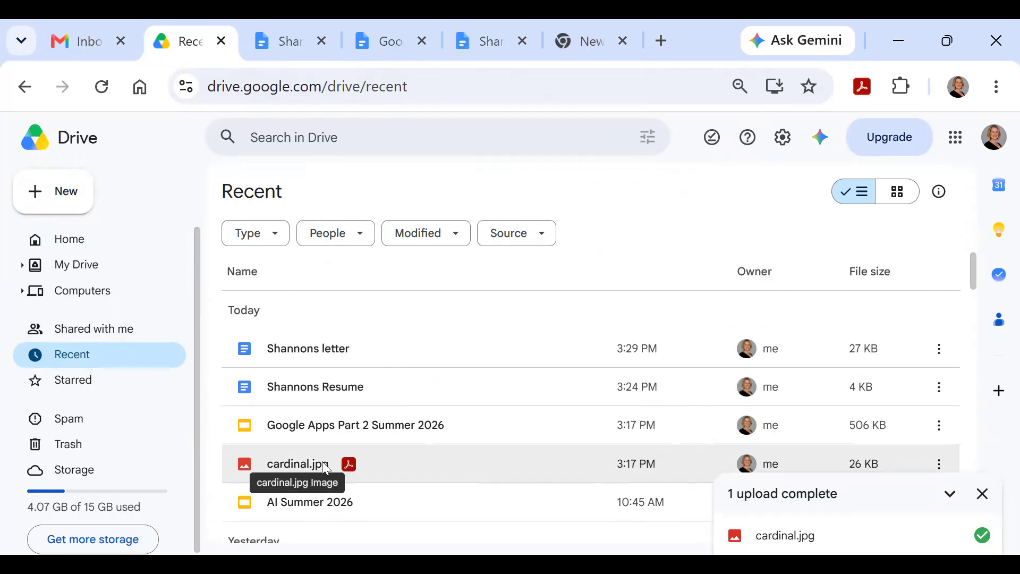
Step: Close the letter, Google Docs home and Shannons Resume tabs
click(277, 33)
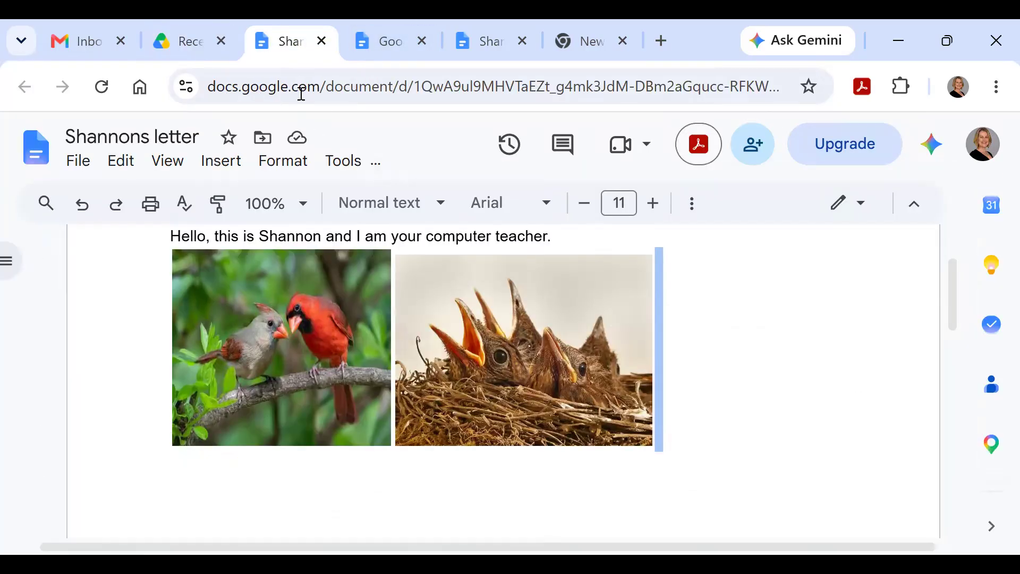
click(321, 41)
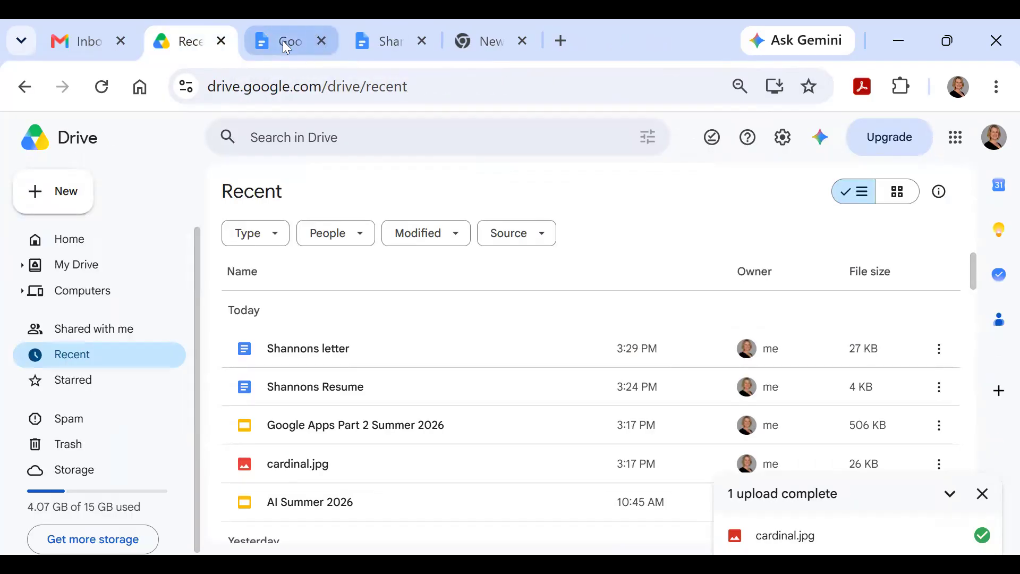
click(284, 42)
click(322, 41)
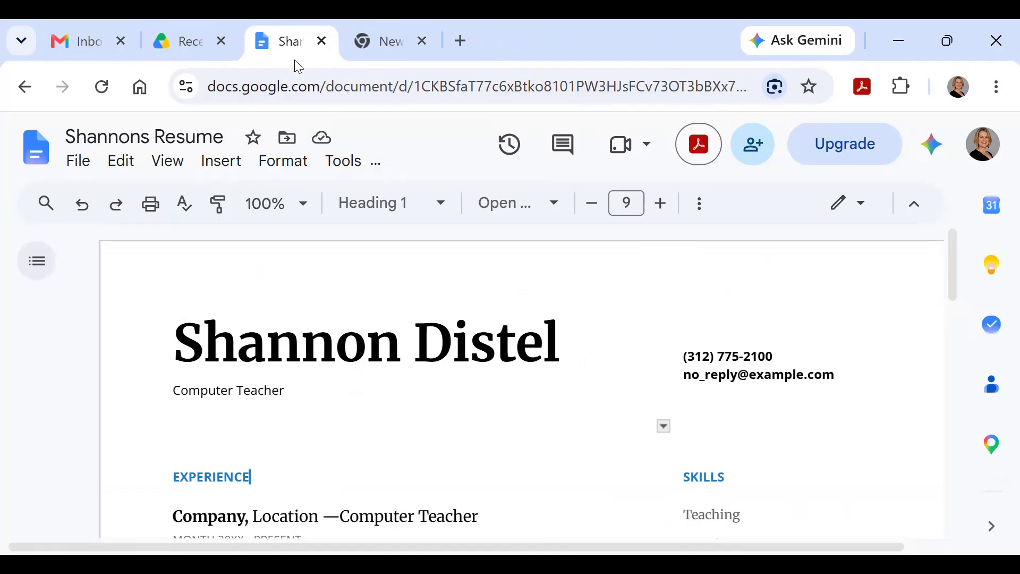
click(322, 41)
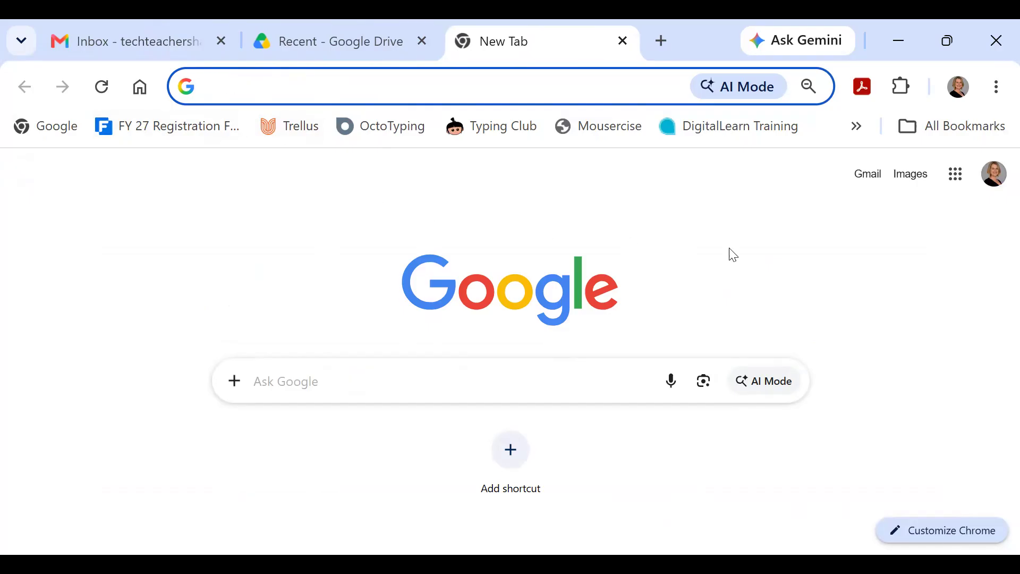
Step: Open the Google Sheets home page from the Google apps grid
click(957, 177)
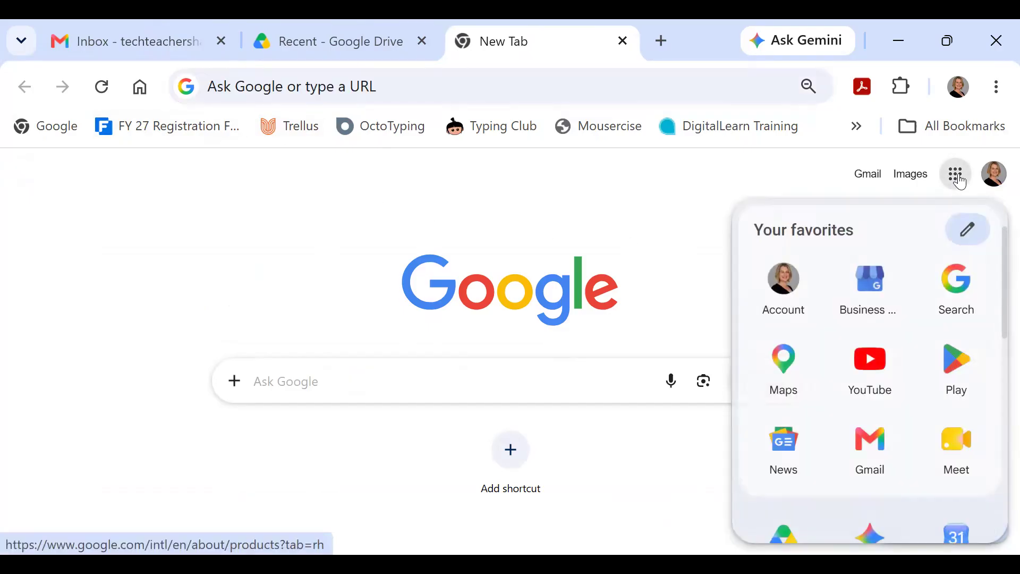
scroll(973, 317, down, 5)
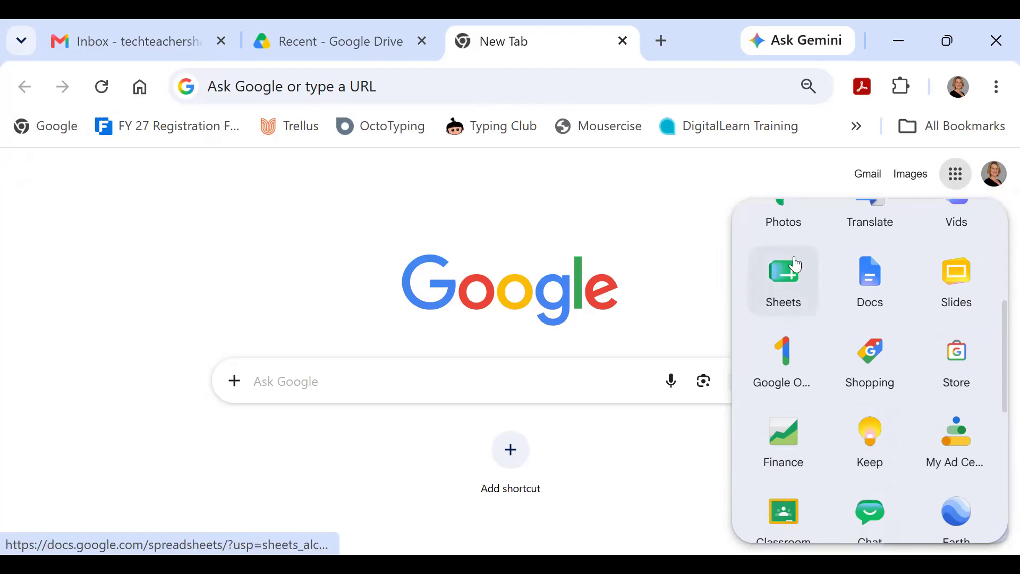
click(798, 297)
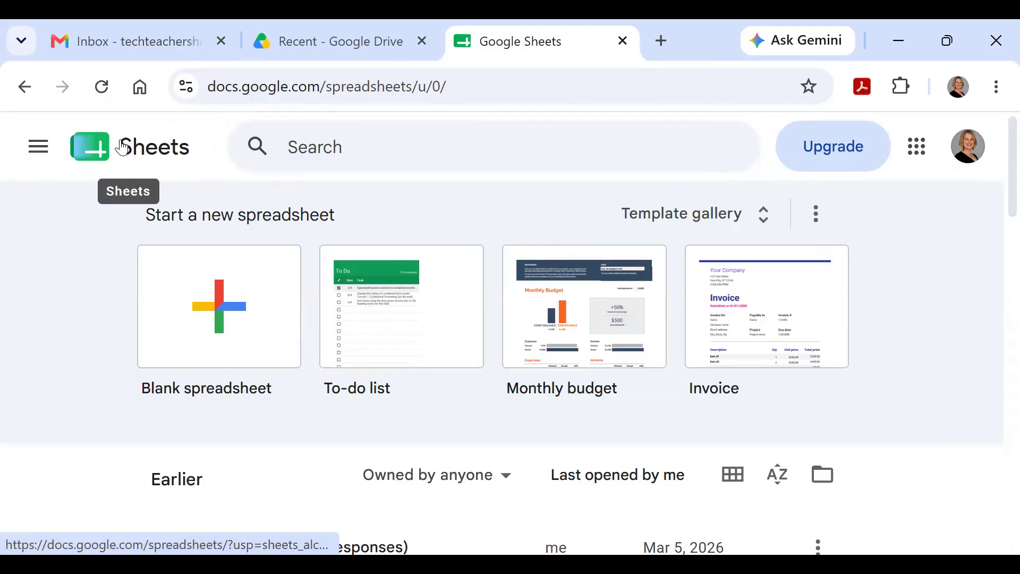
Step: Create a new blank Google Sheets spreadsheet from Drive's New menu, then return to Sheets home
click(315, 33)
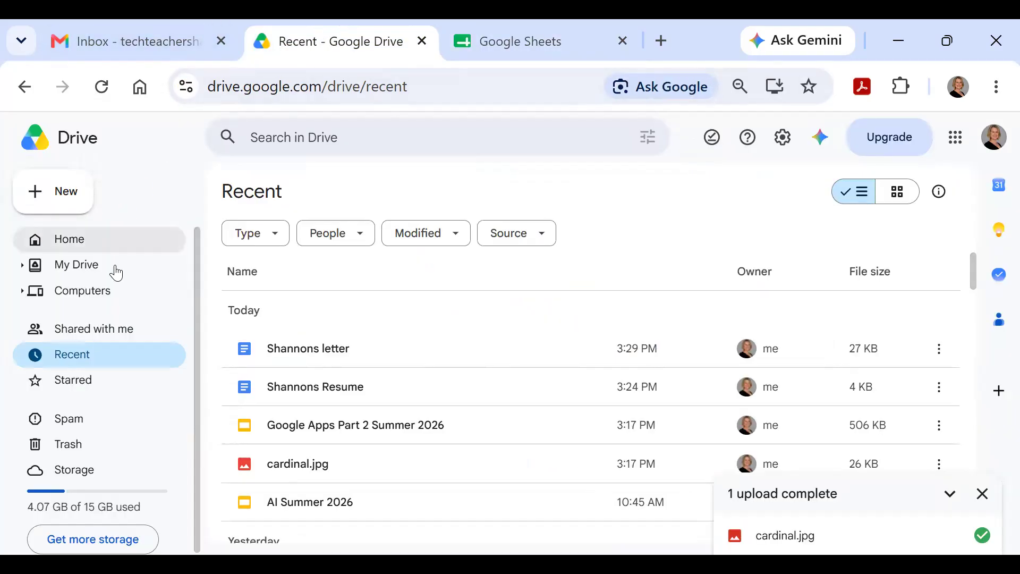
click(75, 244)
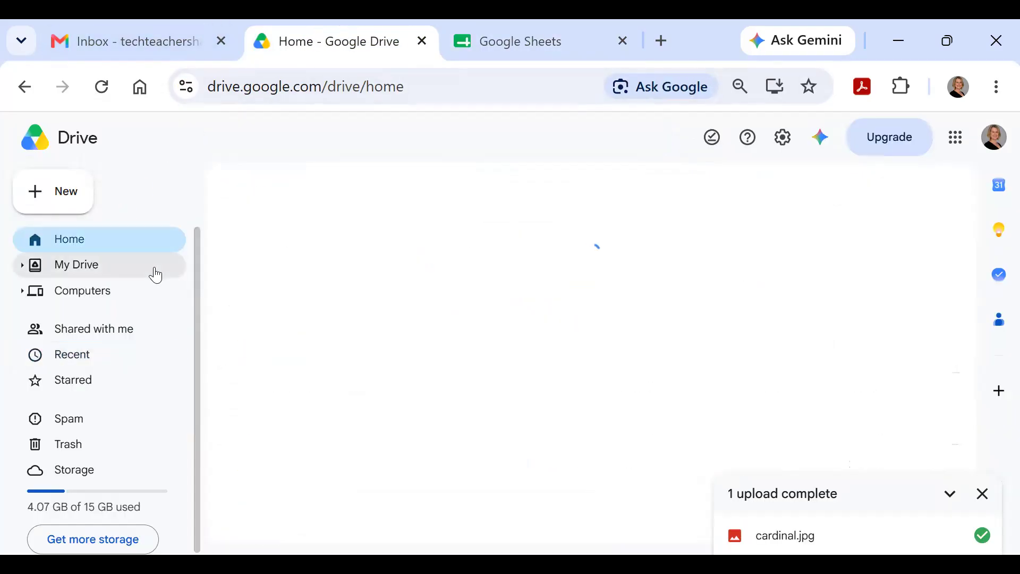
click(49, 203)
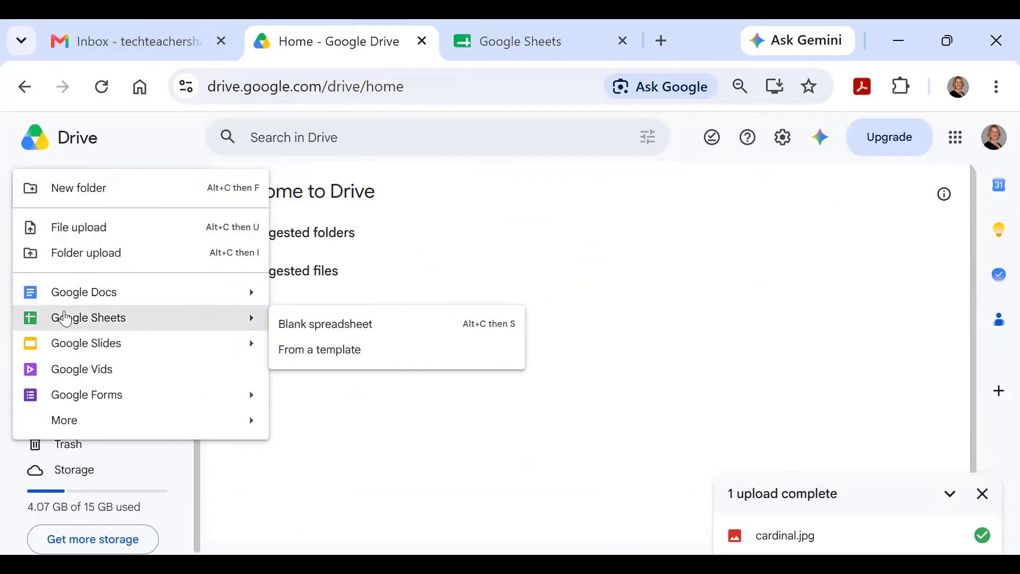
click(66, 318)
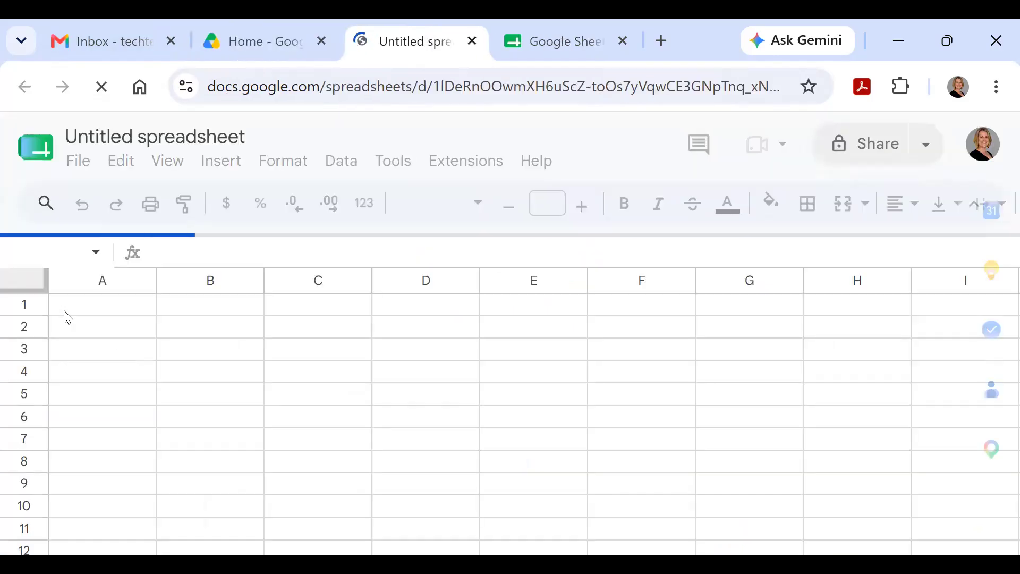
click(520, 35)
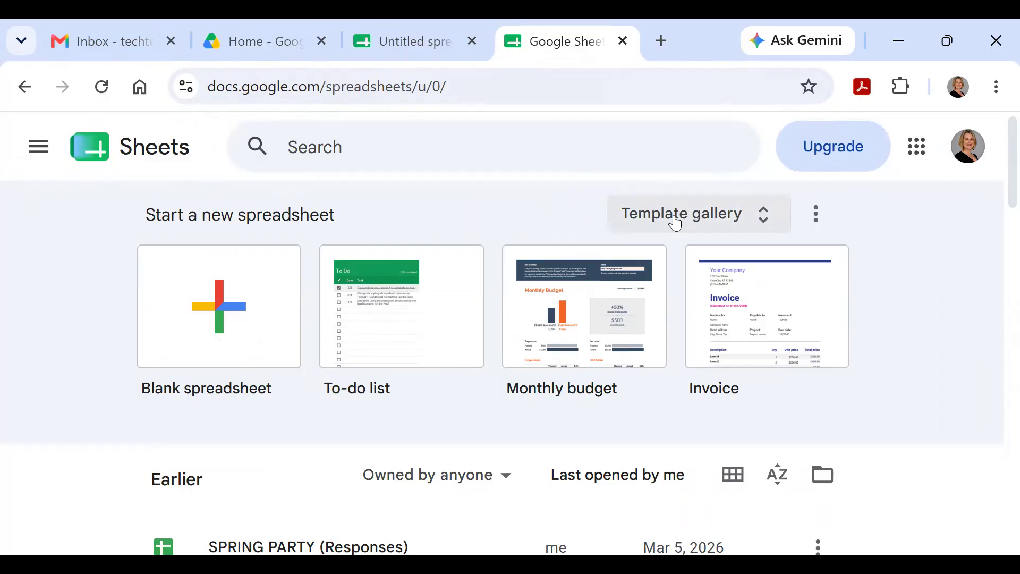
Step: Browse the Sheets template gallery and start a spreadsheet from the Personal To-do list template
click(675, 219)
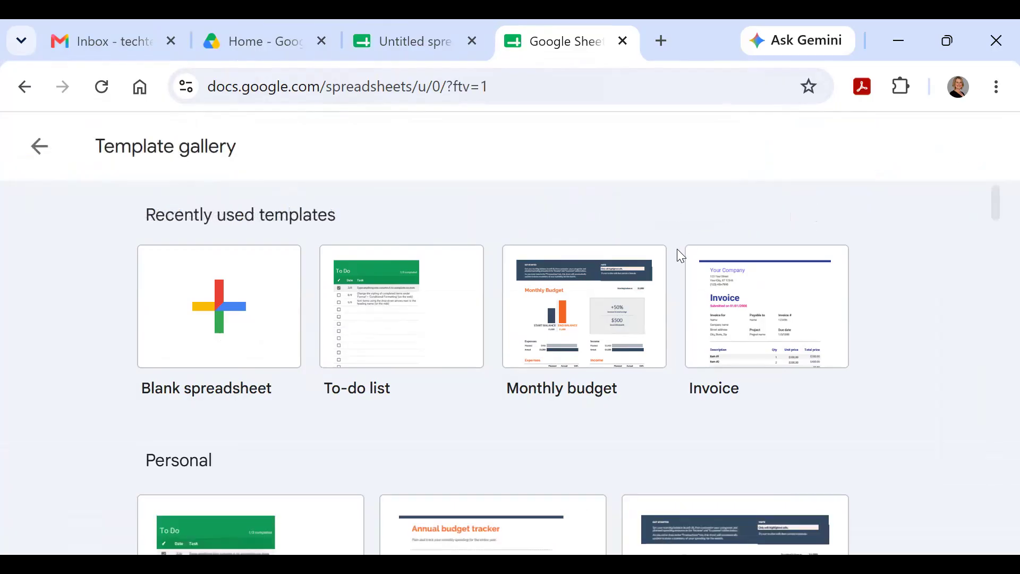
scroll(665, 279, down, 4)
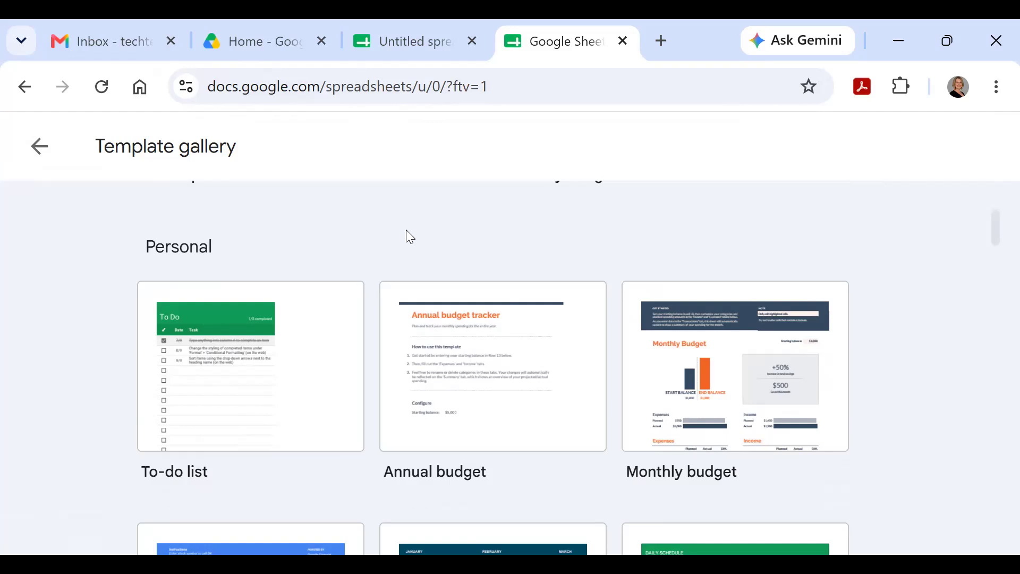
scroll(406, 236, down, 2)
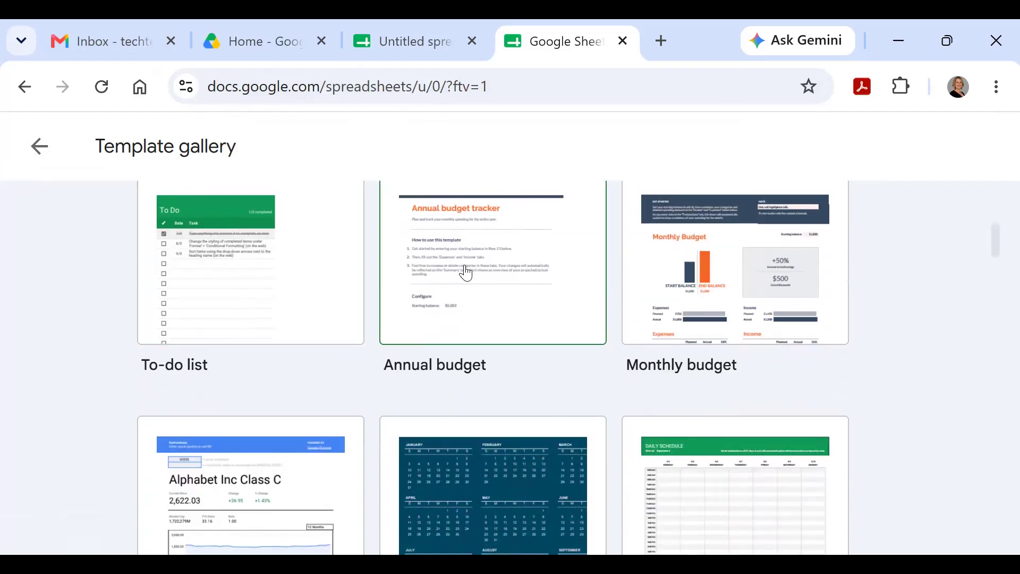
scroll(520, 279, down, 4)
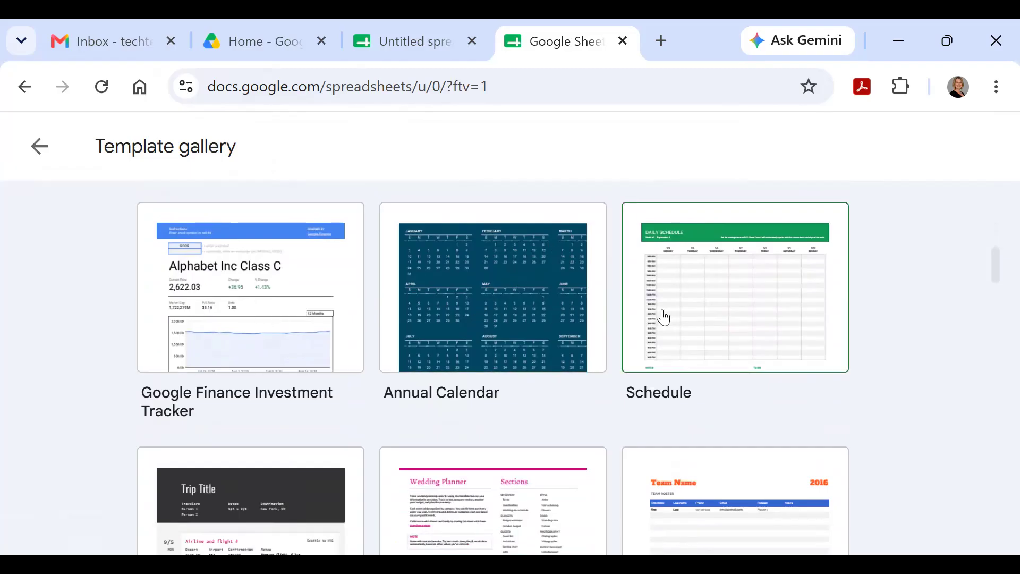
scroll(669, 316, down, 5)
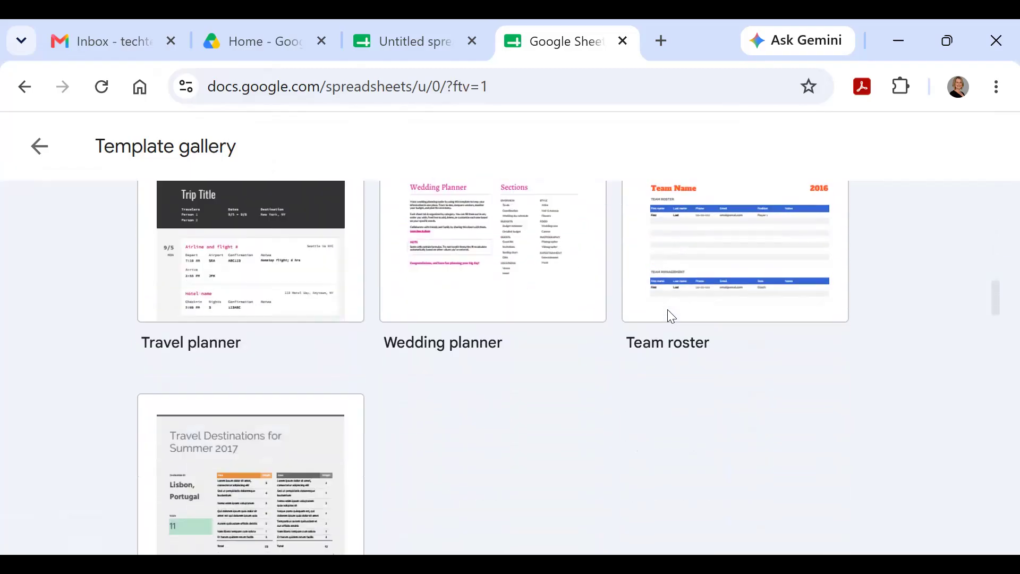
scroll(515, 310, down, 4)
scroll(519, 311, down, 4)
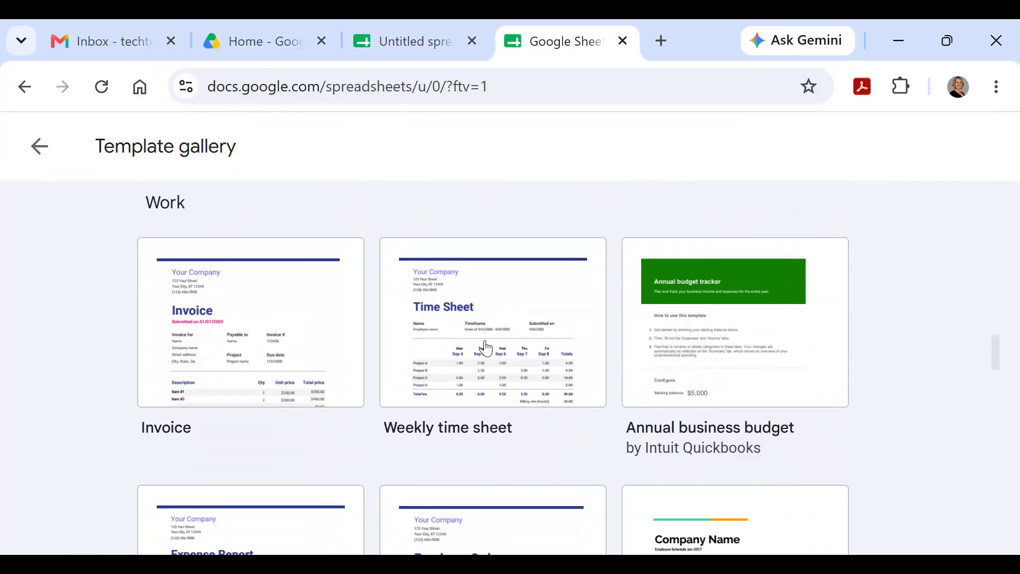
scroll(502, 348, down, 5)
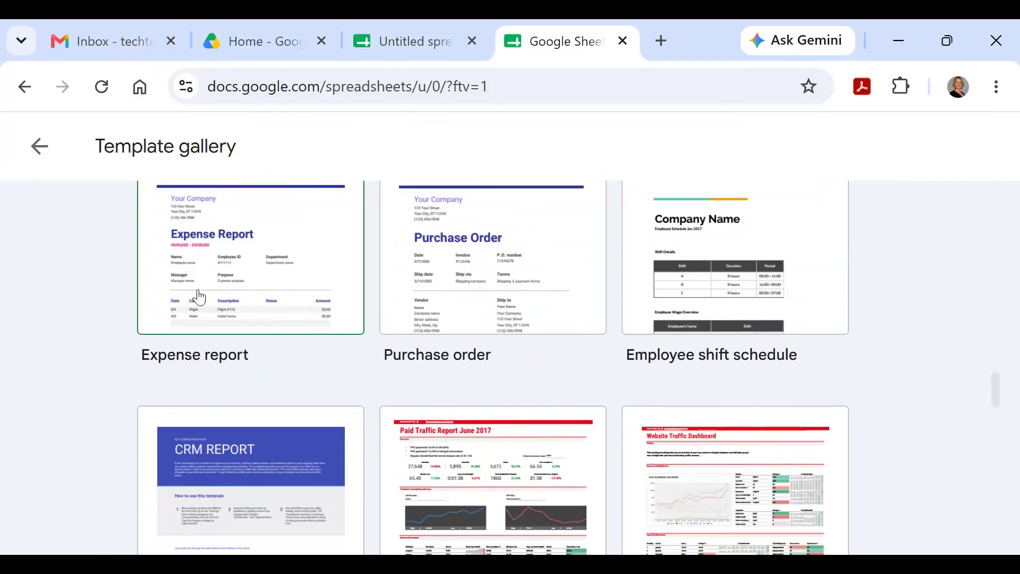
scroll(531, 343, down, 5)
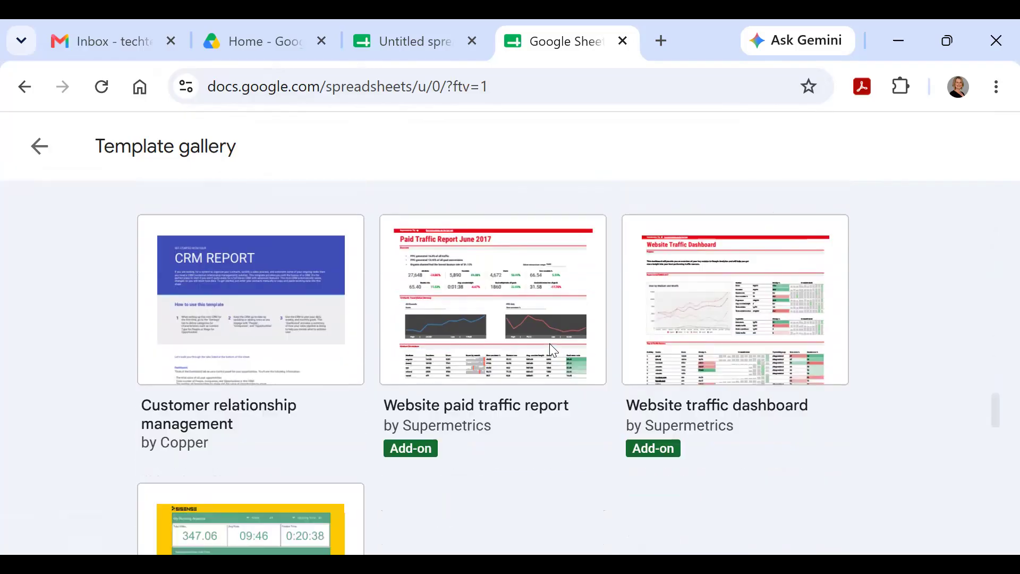
scroll(550, 346, down, 6)
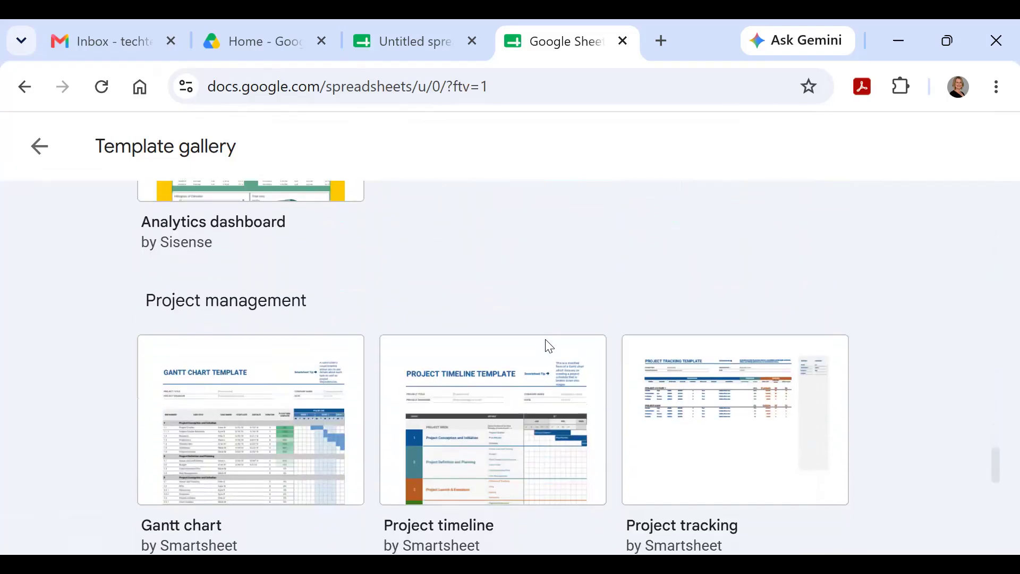
scroll(543, 346, down, 7)
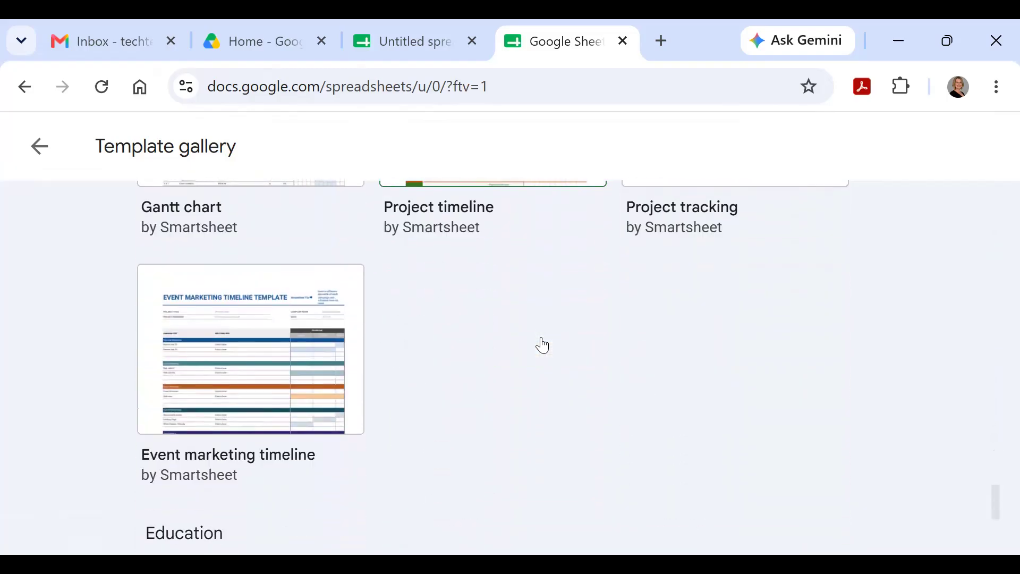
scroll(541, 341, down, 3)
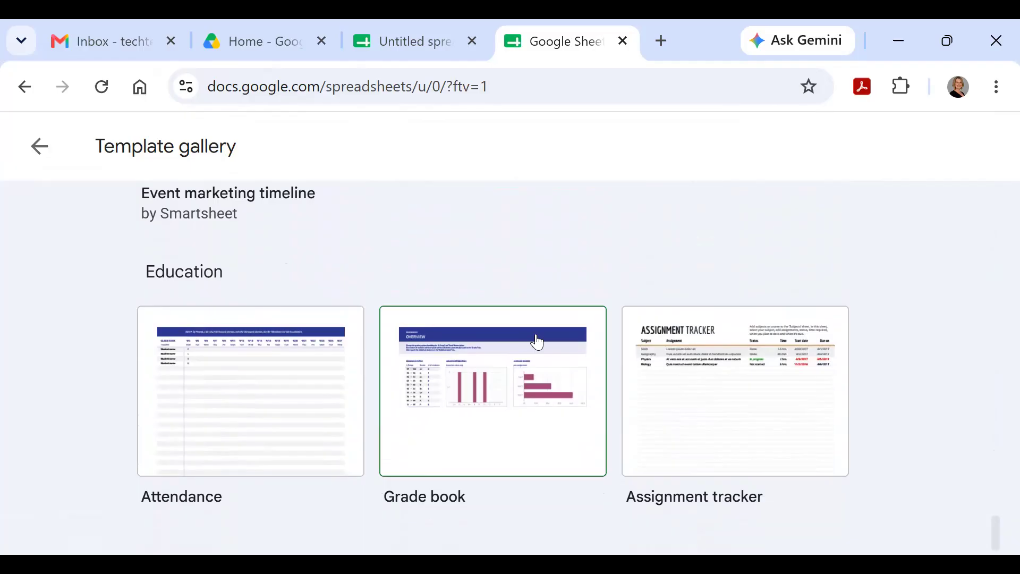
scroll(538, 342, up, 20)
scroll(540, 340, up, 15)
scroll(540, 340, down, 2)
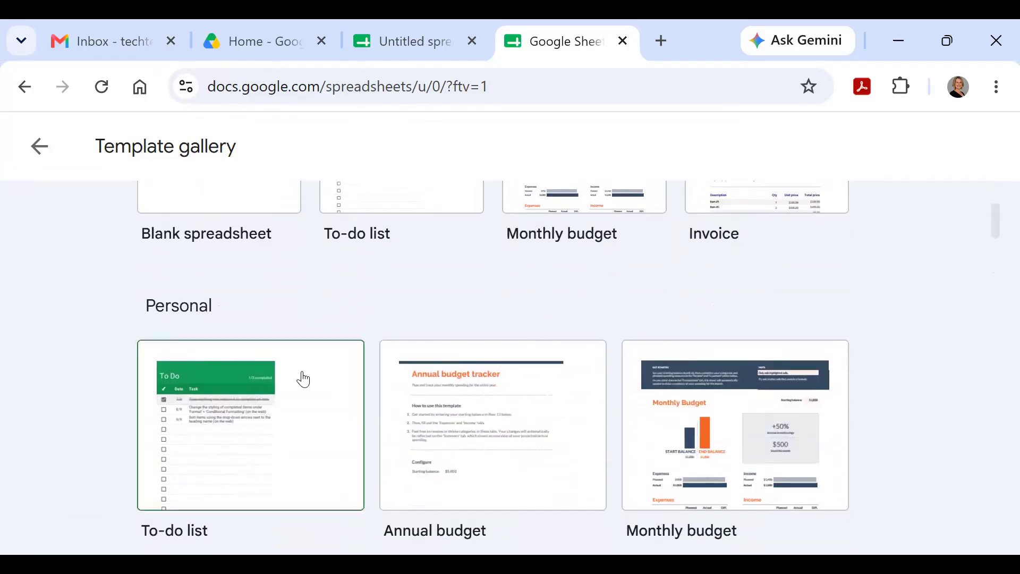
click(241, 446)
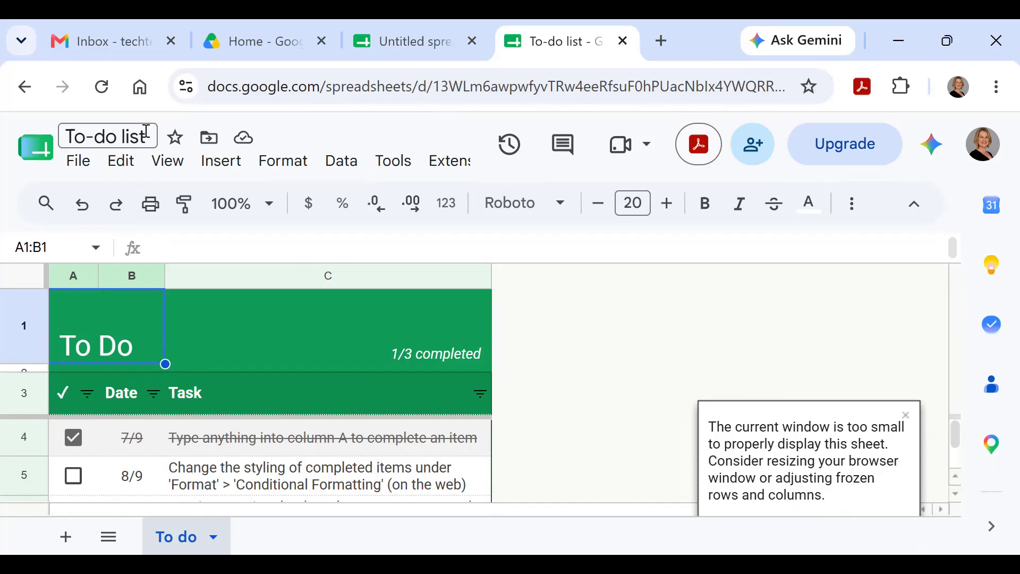
Step: Retitle the spreadsheet 'My to-do list' and check its save status
click(78, 136)
key(BackSpace)
text(My t)
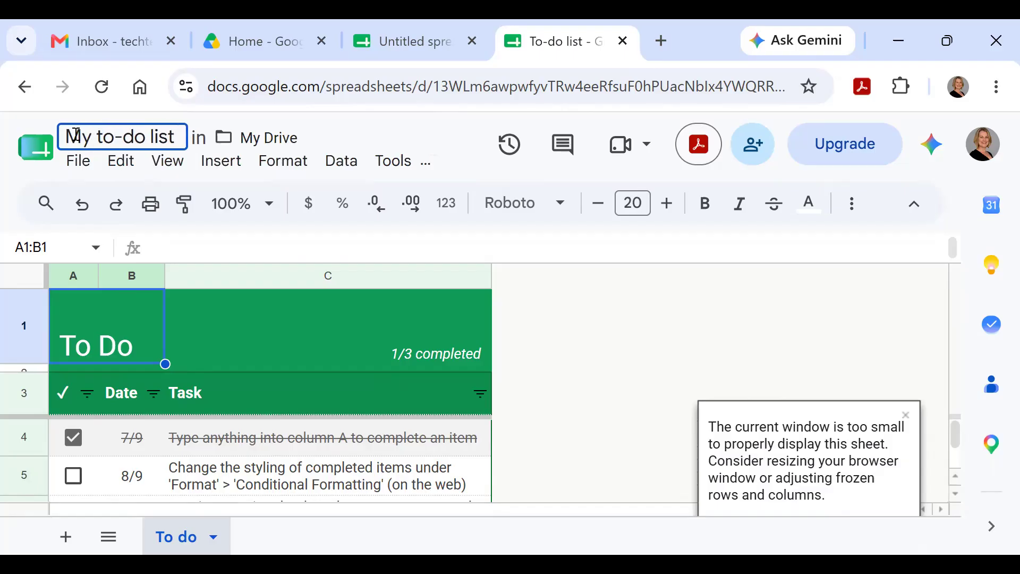
key(Return)
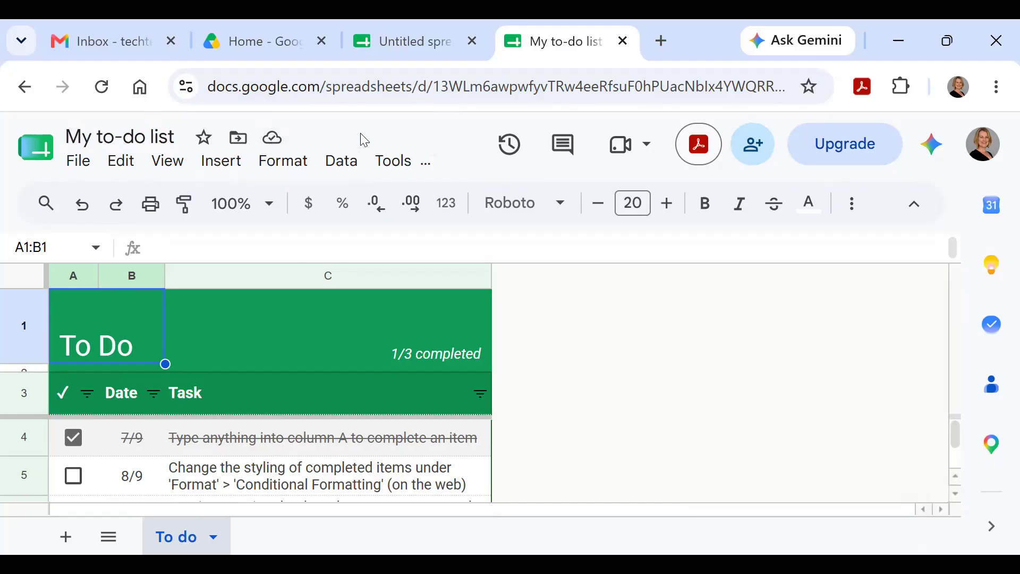
click(274, 141)
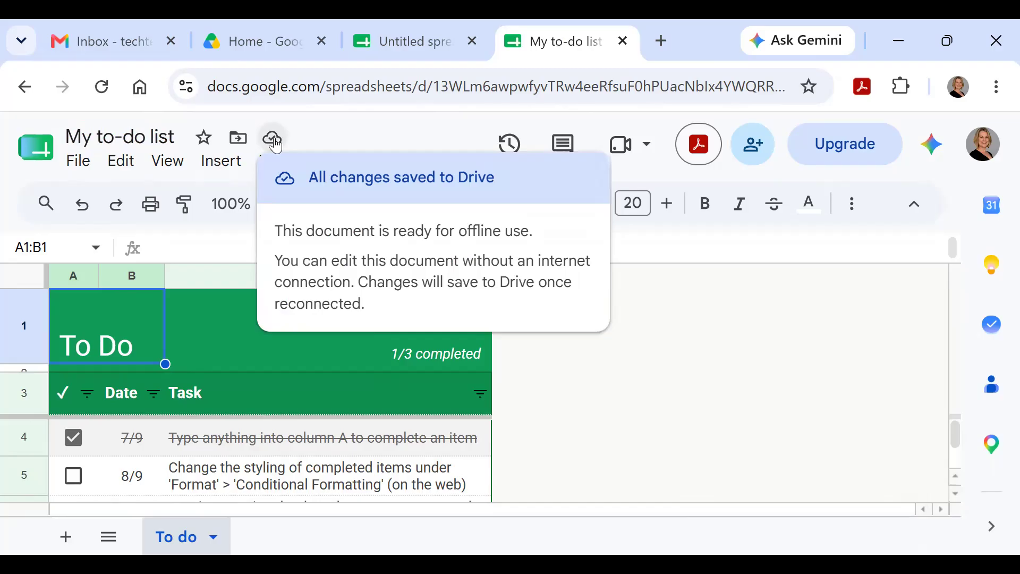
click(393, 125)
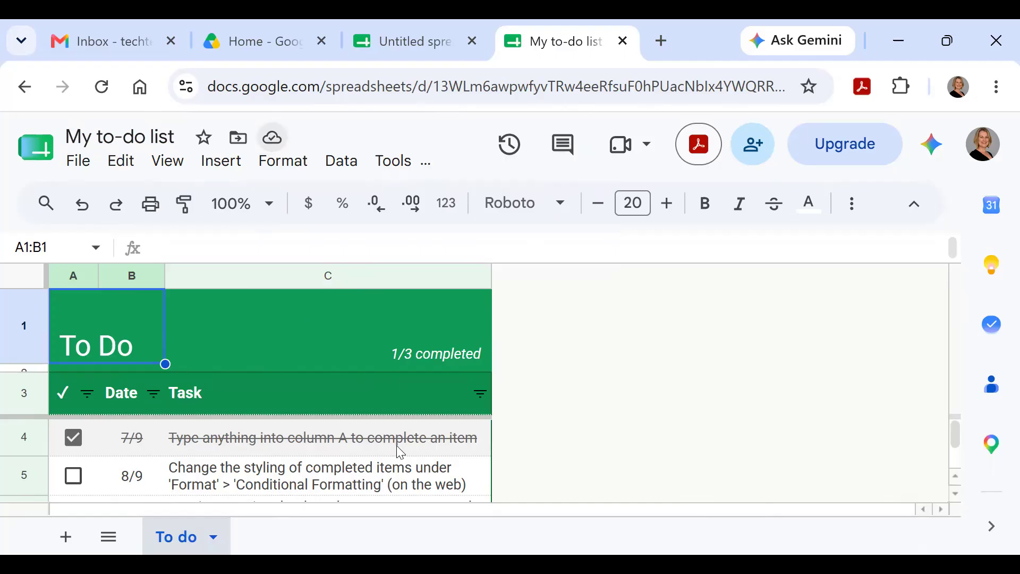
Step: Inspect the task cells and delete the completed task in row 4
scroll(397, 452, down, 2)
scroll(396, 451, up, 2)
click(456, 483)
click(433, 452)
click(409, 399)
click(389, 344)
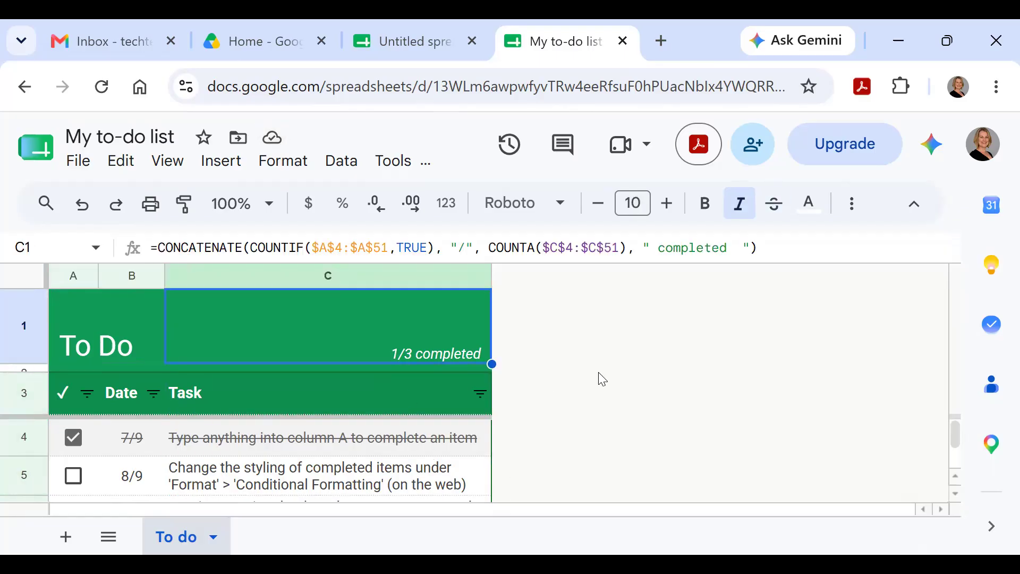
key(Down)
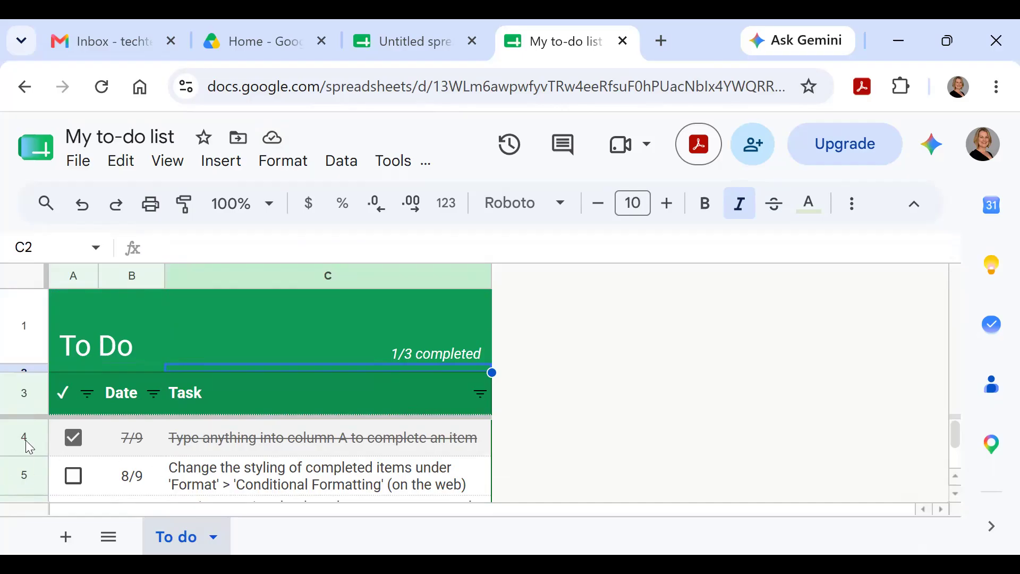
click(24, 438)
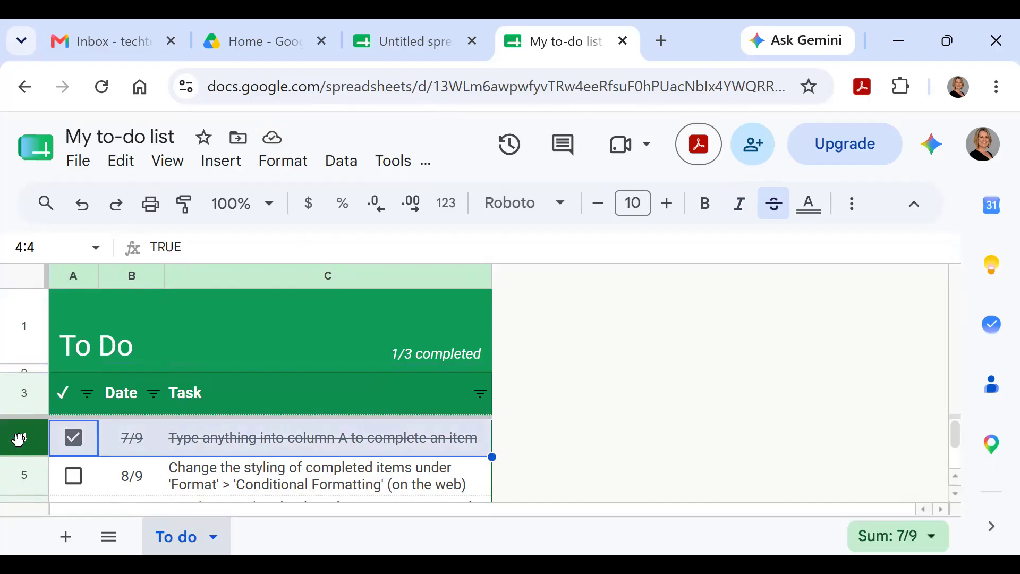
right_click(20, 442)
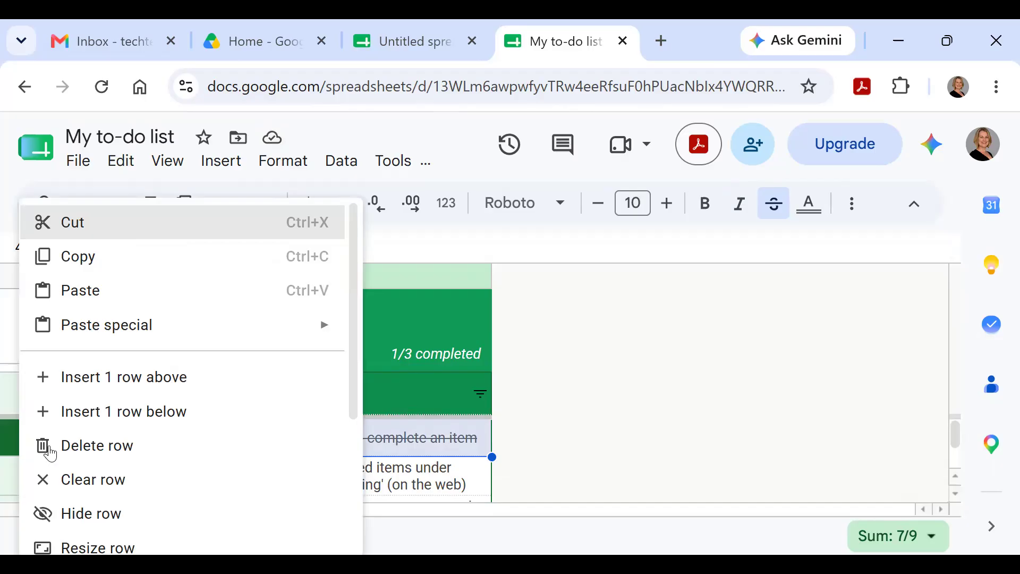
click(96, 447)
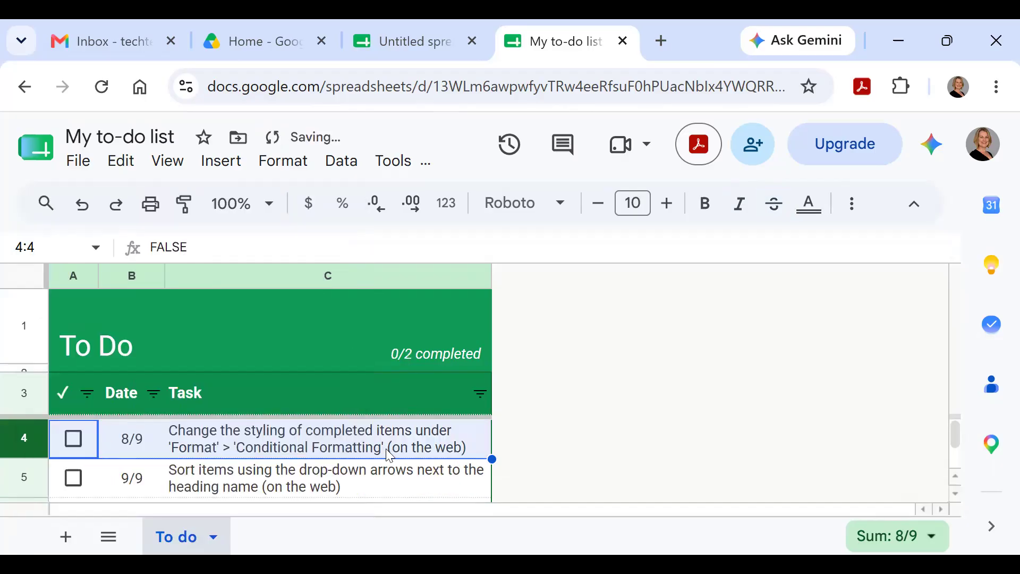
Step: Rewrite the tasks as 'Read a book' on 8/6 and 'Go to work' on 8/7
click(255, 441)
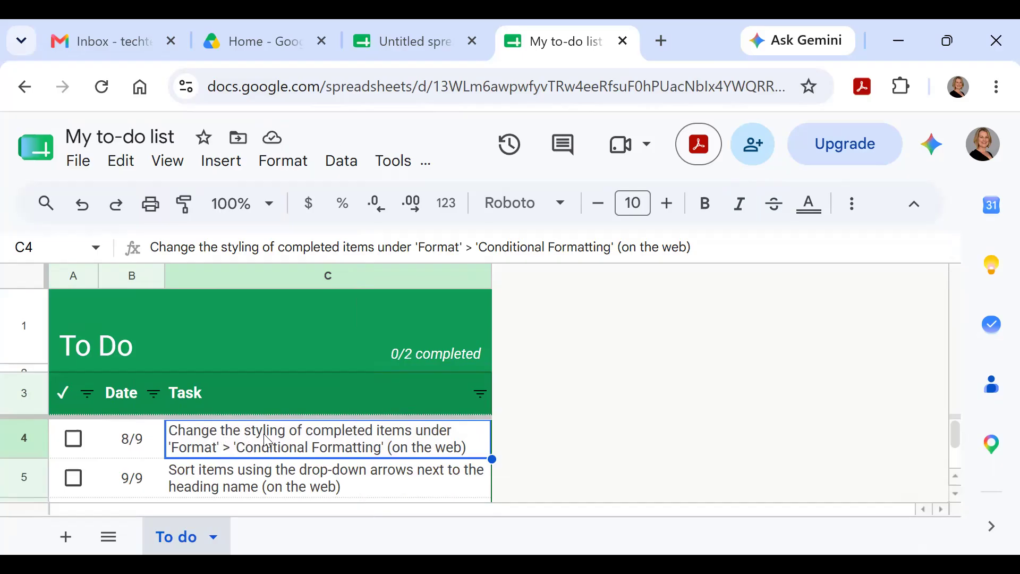
text(Read a book)
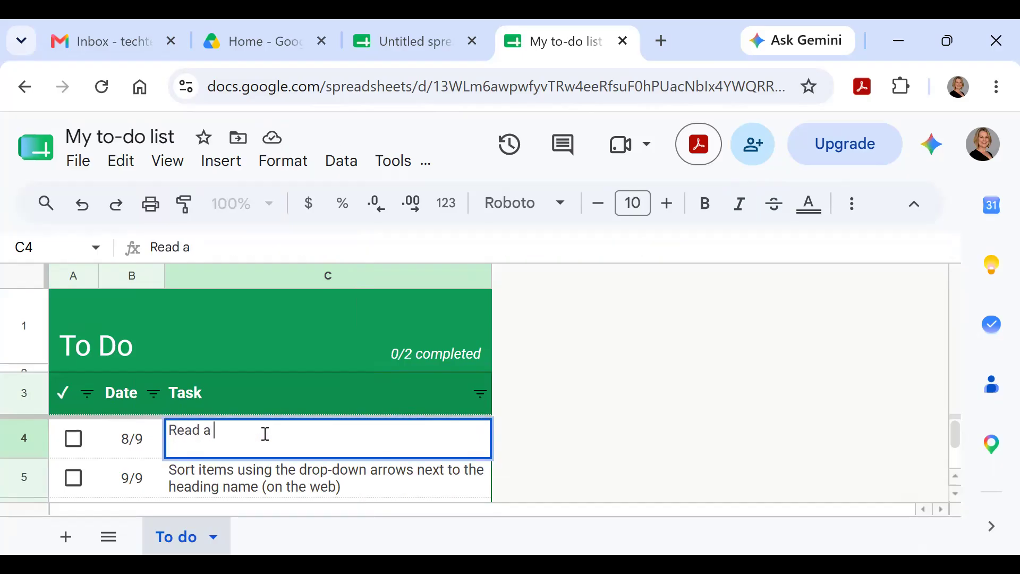
click(127, 444)
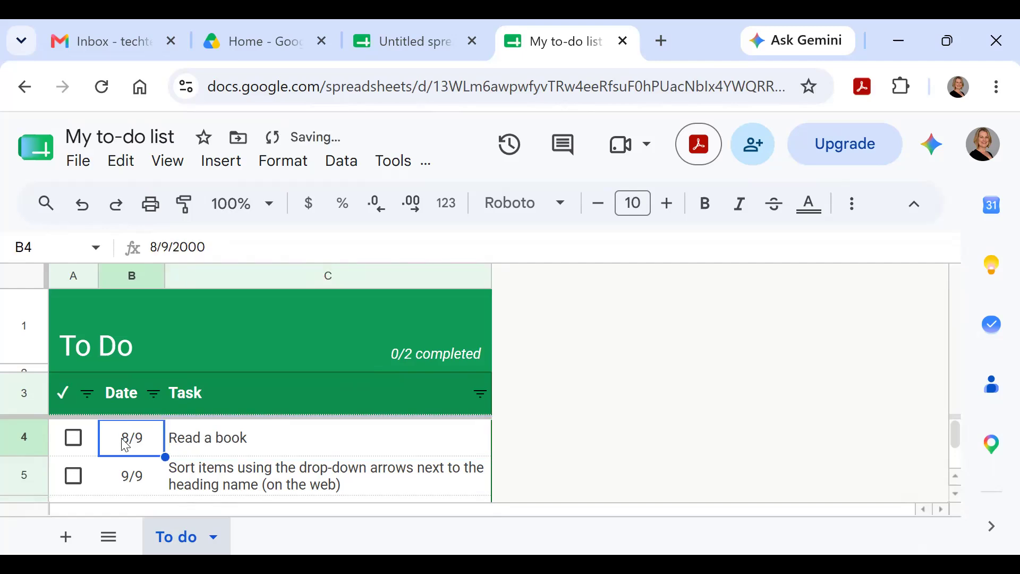
text(8/)
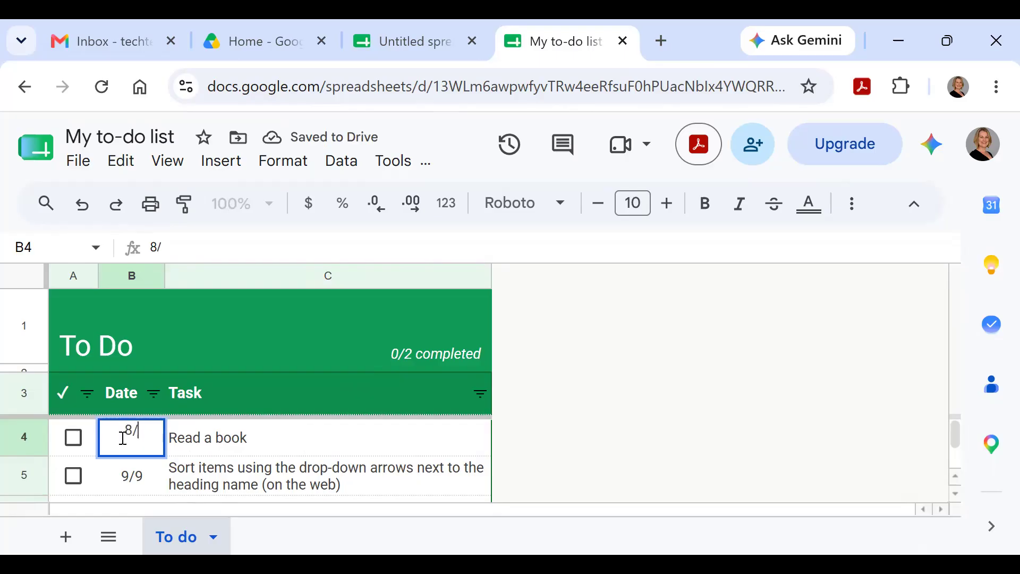
text(6)
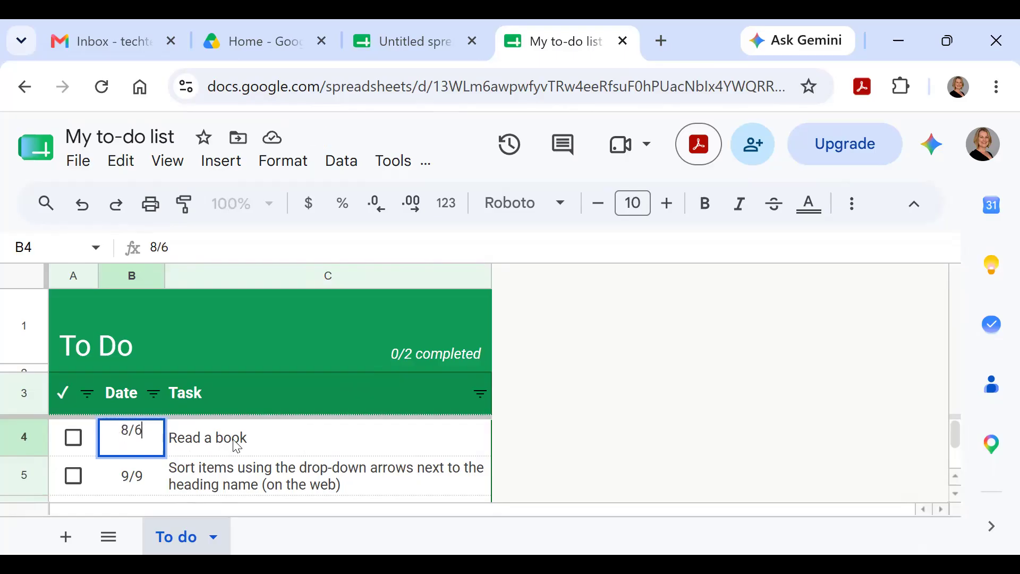
click(238, 447)
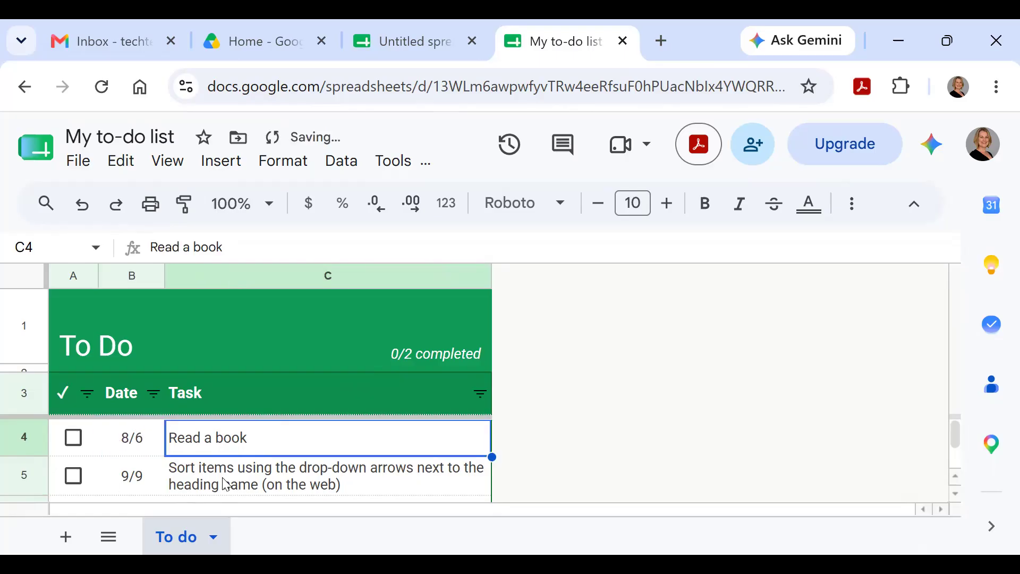
click(139, 489)
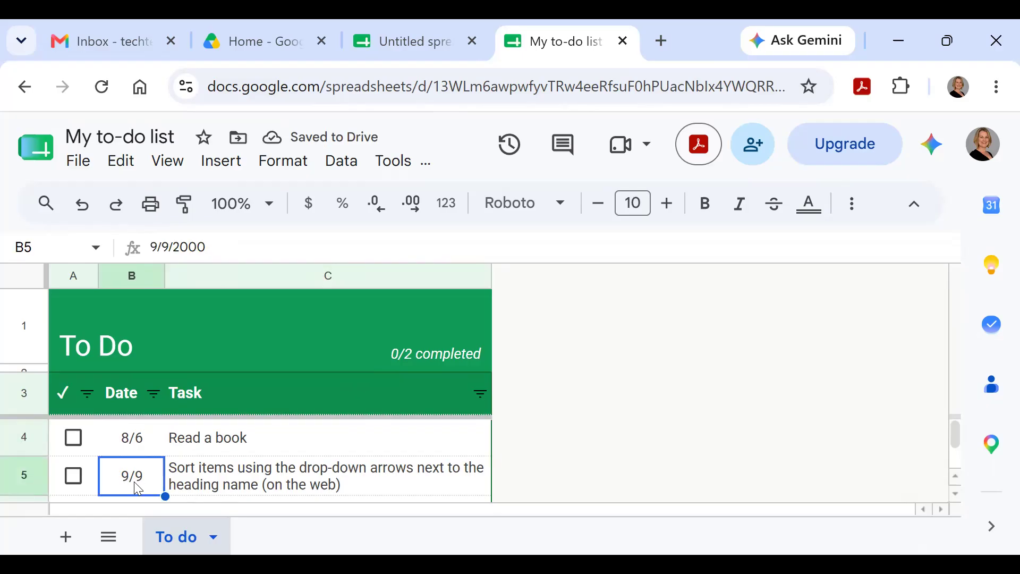
text(8/7)
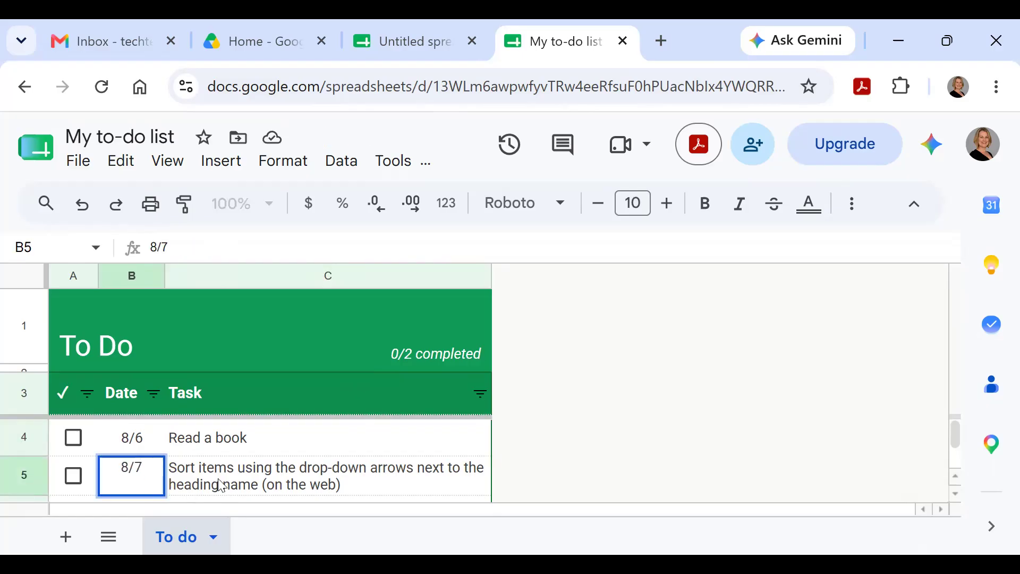
click(222, 486)
text(Go to work)
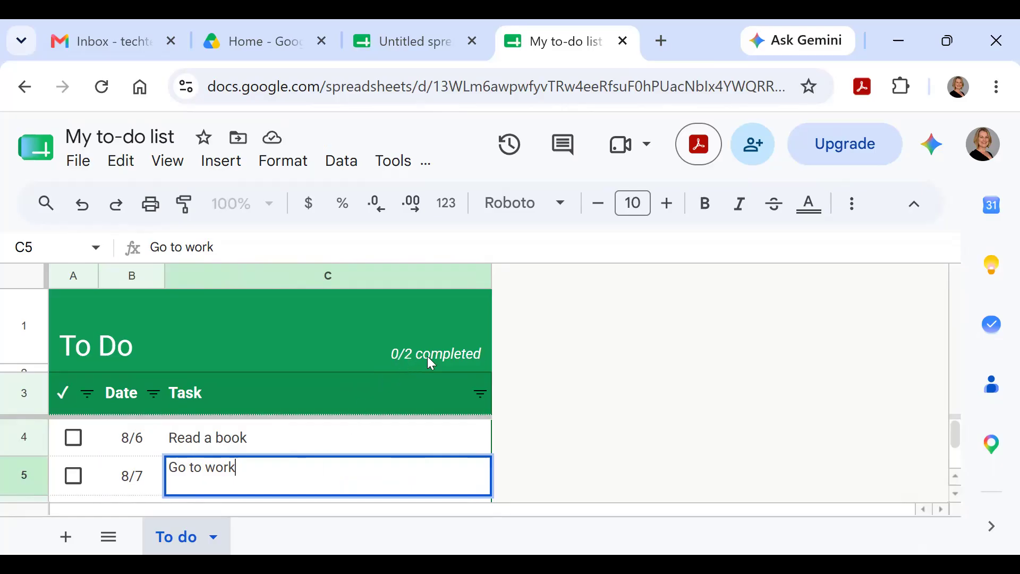
click(409, 354)
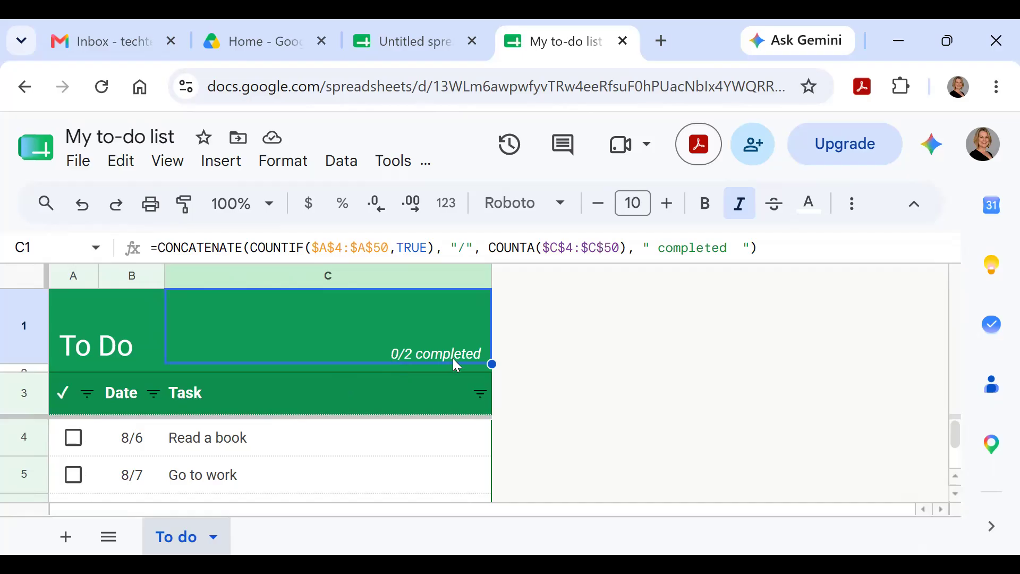
click(118, 332)
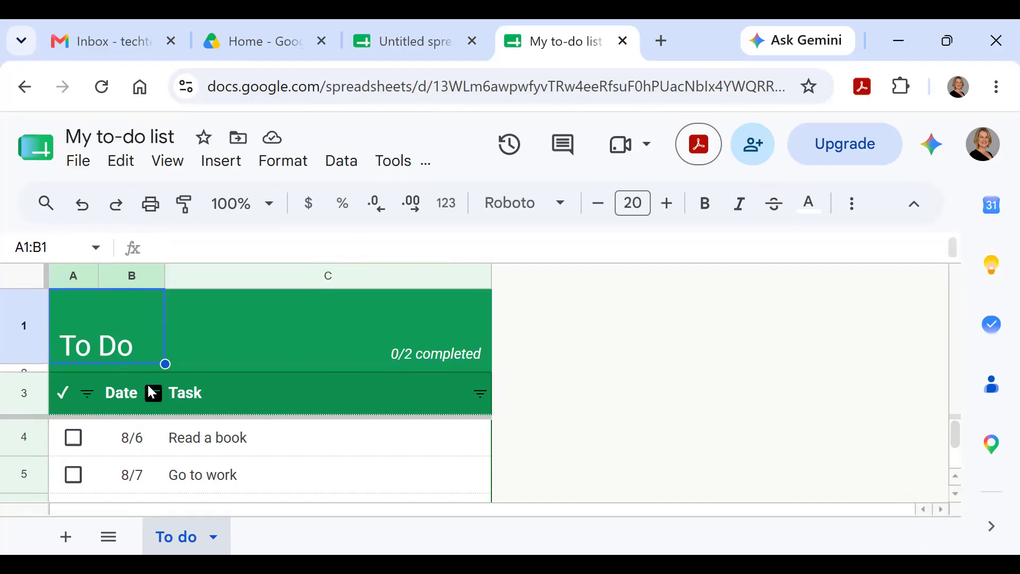
click(224, 441)
click(225, 473)
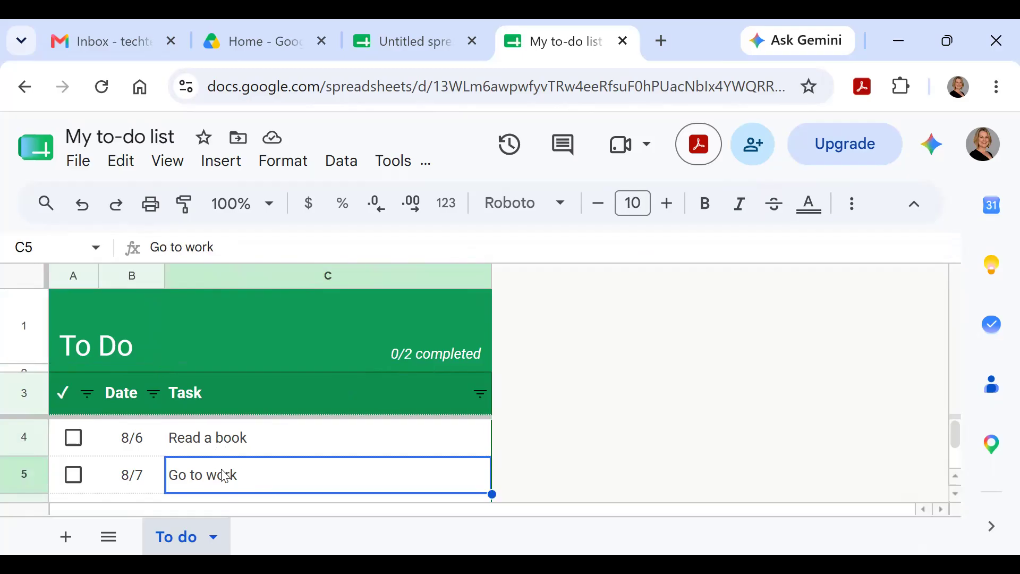
click(136, 440)
click(131, 473)
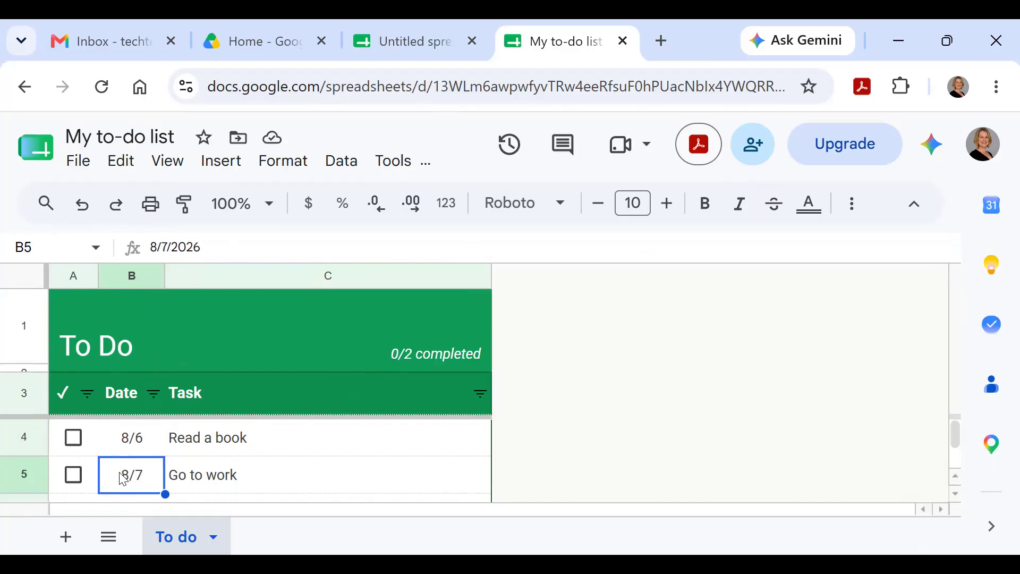
Step: Add the task 'Go to the beach' dated 8/8 in row 7
scroll(269, 474, down, 1)
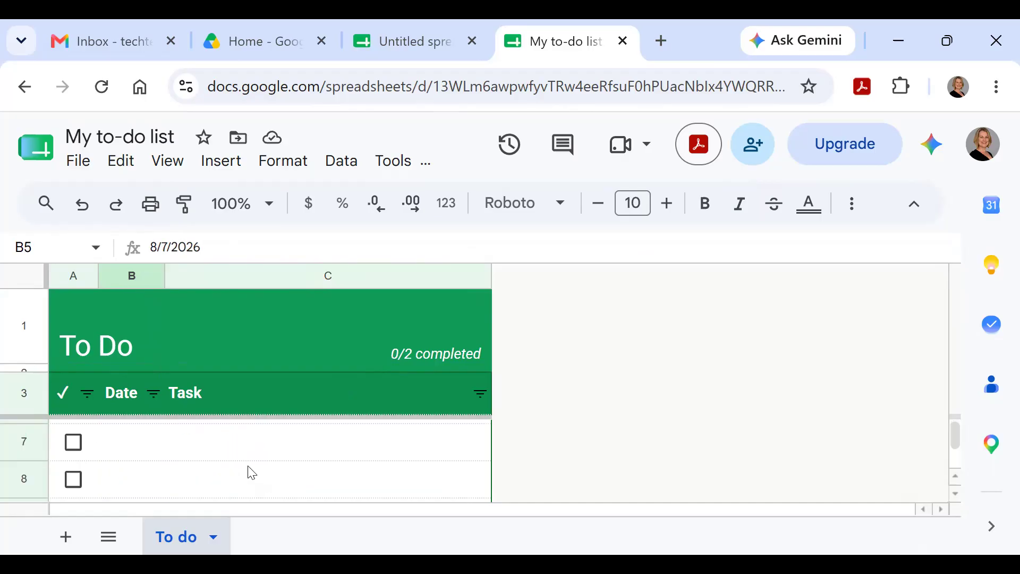
click(131, 450)
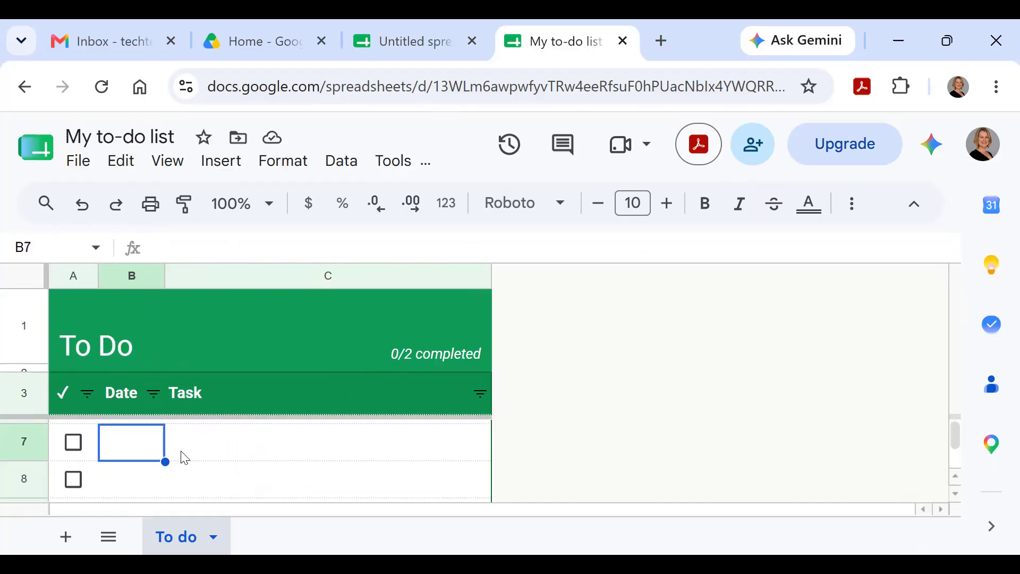
text(8/8)
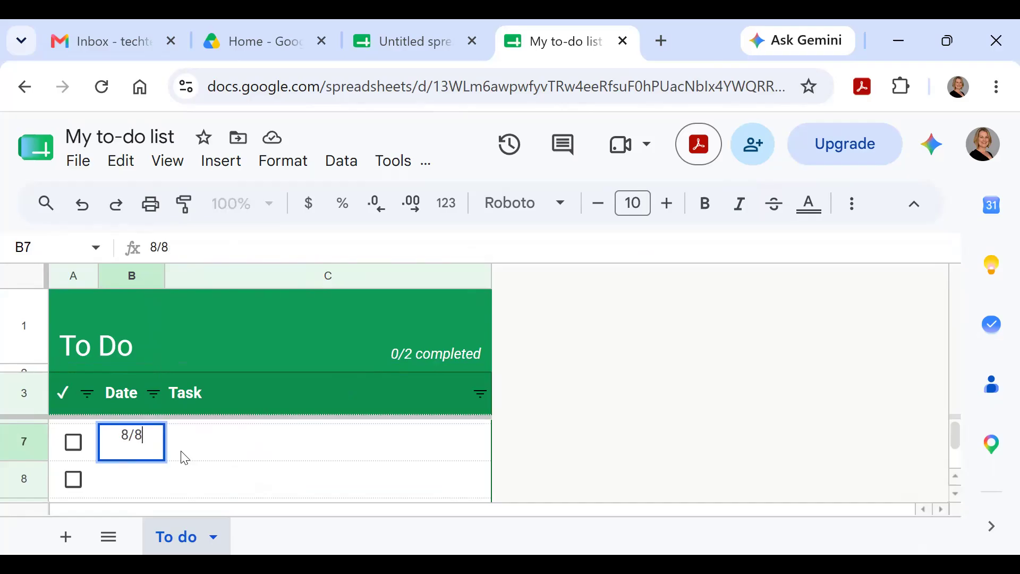
click(201, 449)
text(Go)
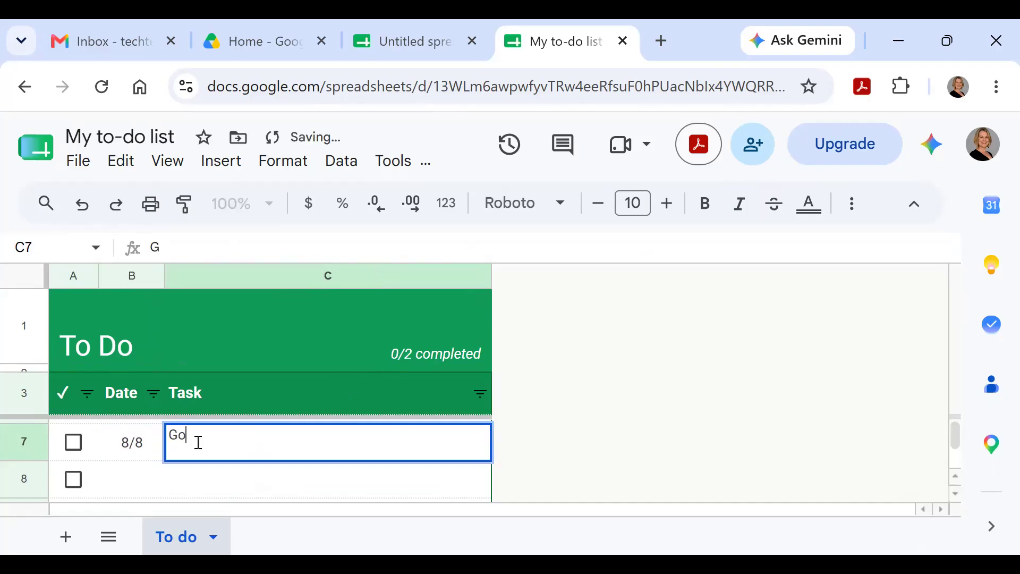
text( to the beach)
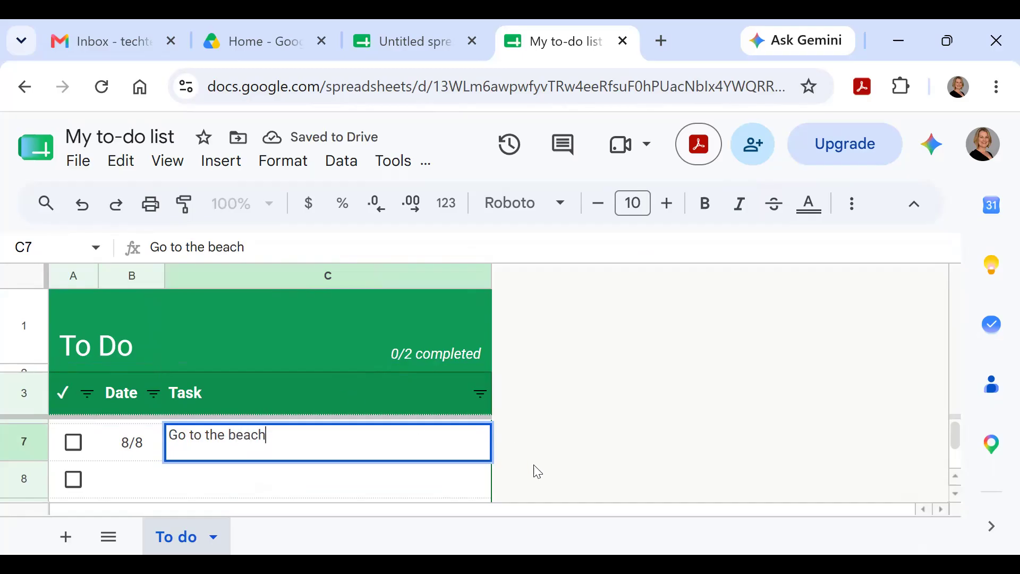
key(Return)
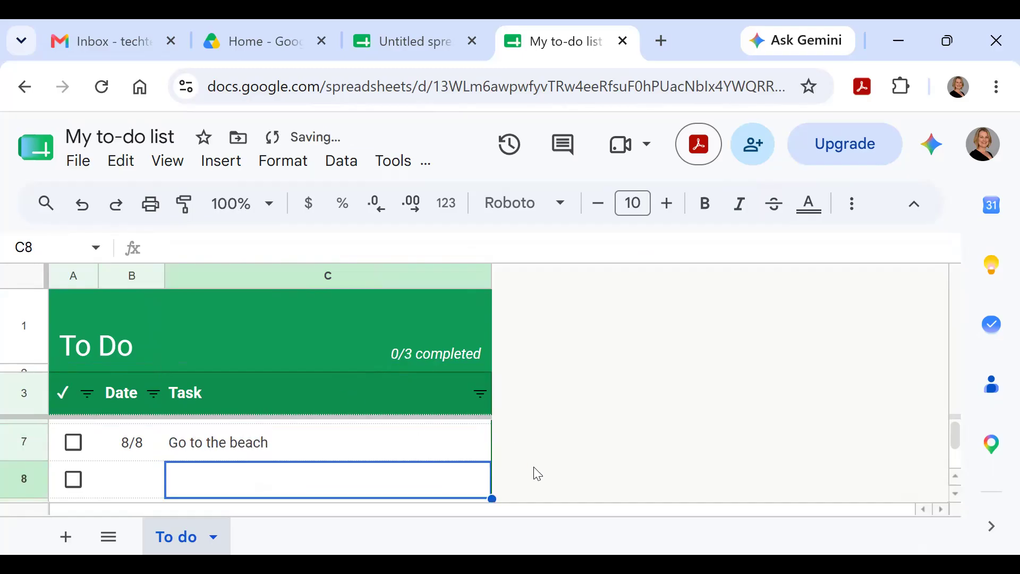
Step: Tick the checkbox to mark 'Read a book' as completed
click(319, 447)
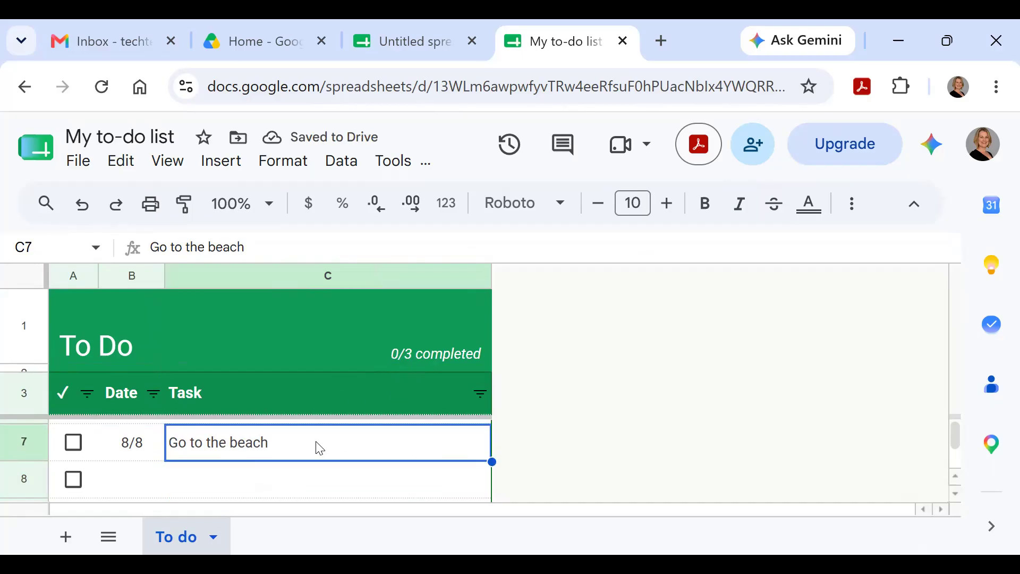
key(Up)
key(Up)
key(Up)
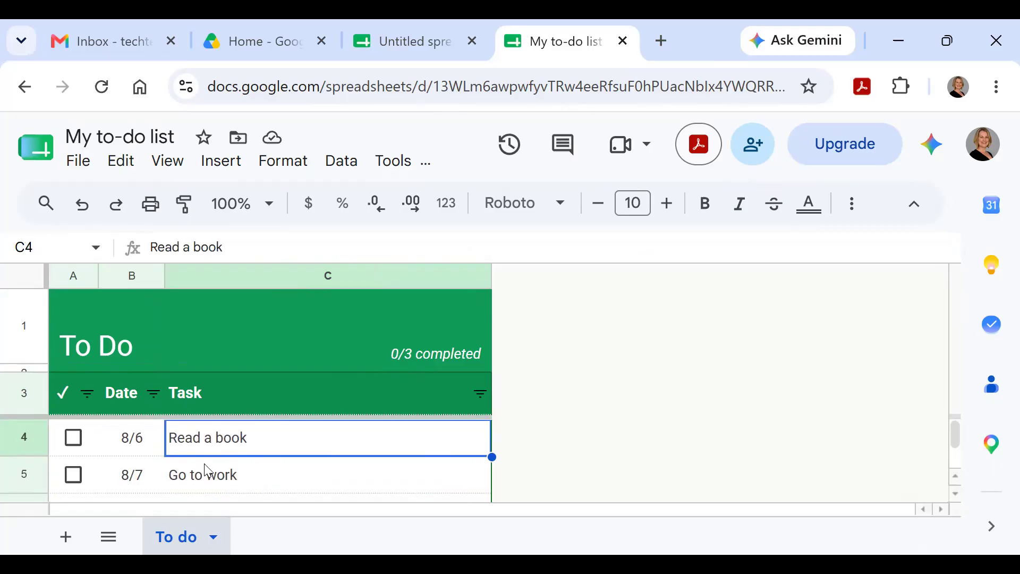
click(75, 445)
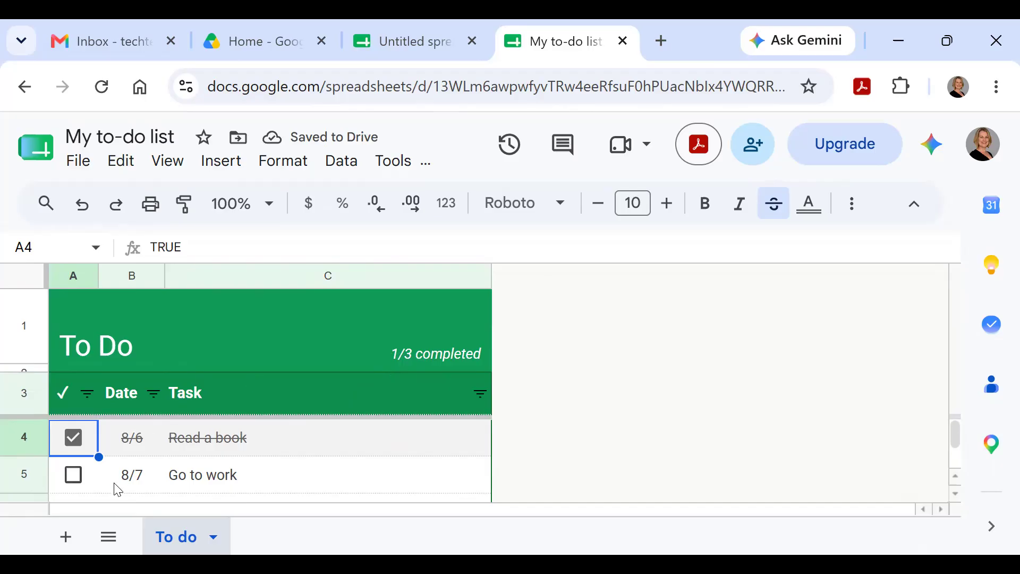
Step: Tick the 'Go to work' and 'Go to the beach' checkboxes to reach 3/3 completed
click(74, 475)
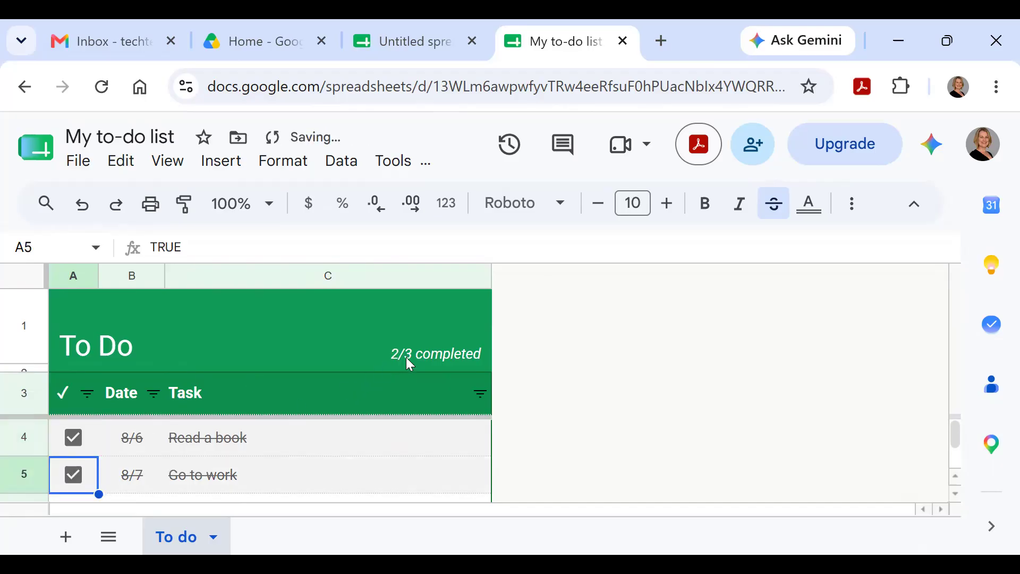
scroll(333, 442, down, 1)
click(74, 442)
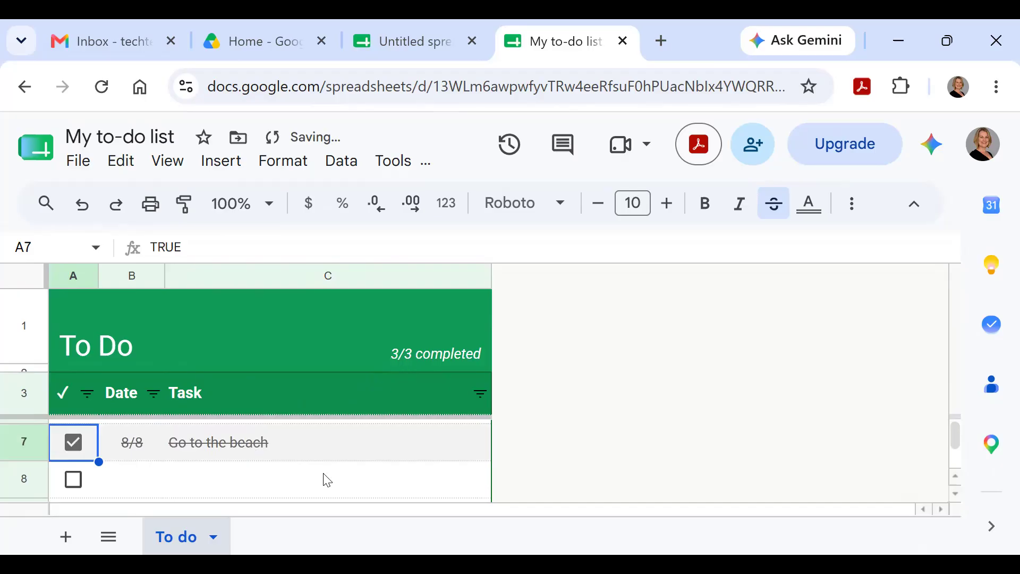
scroll(324, 474, up, 1)
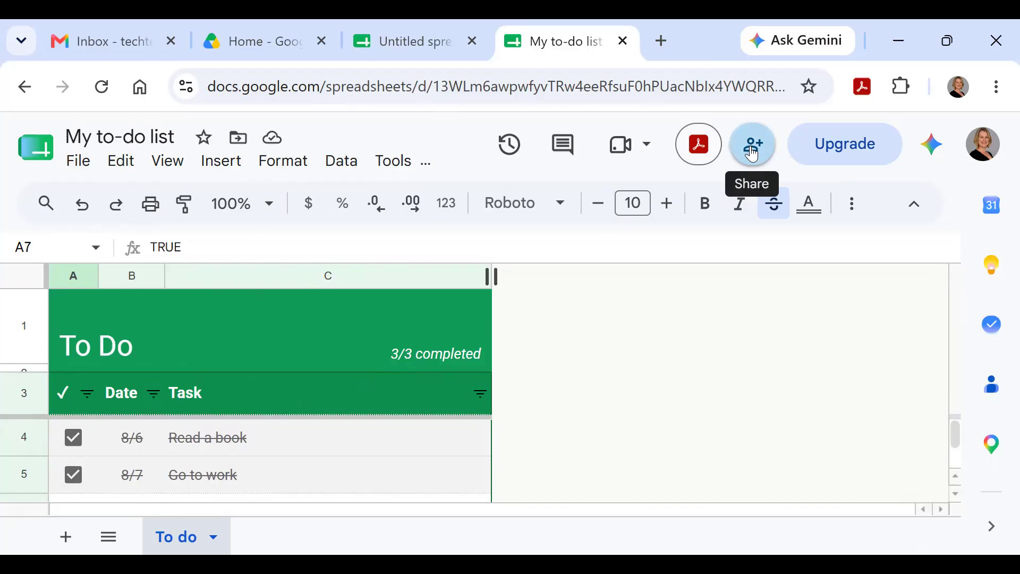
Step: Switch to the Untitled spreadsheet, close the Tables panel, and retitle it 'Shannons List'
click(403, 46)
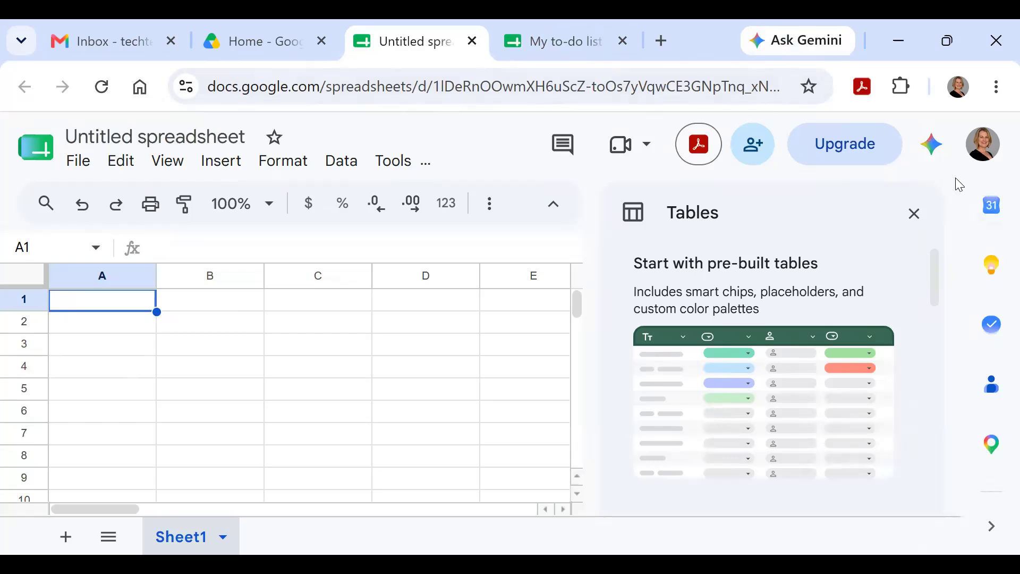
click(915, 215)
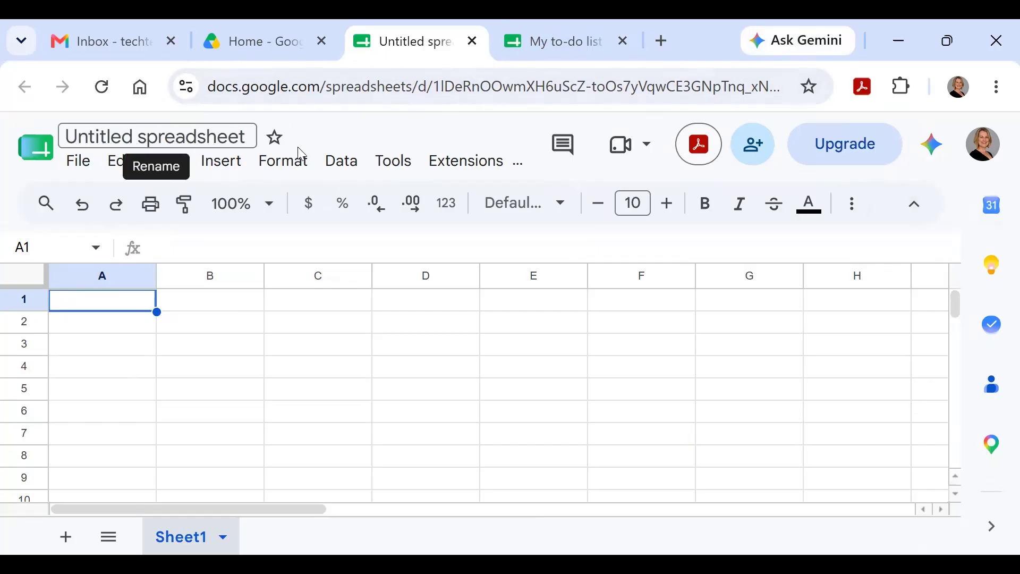
click(249, 137)
drag(249, 137, 70, 135)
text(Shannons List)
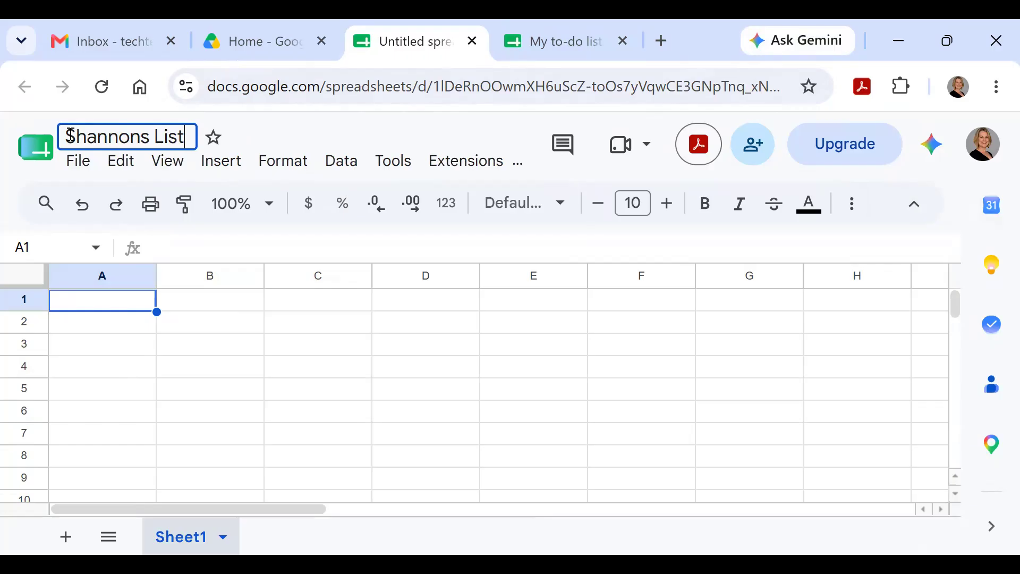
key(Return)
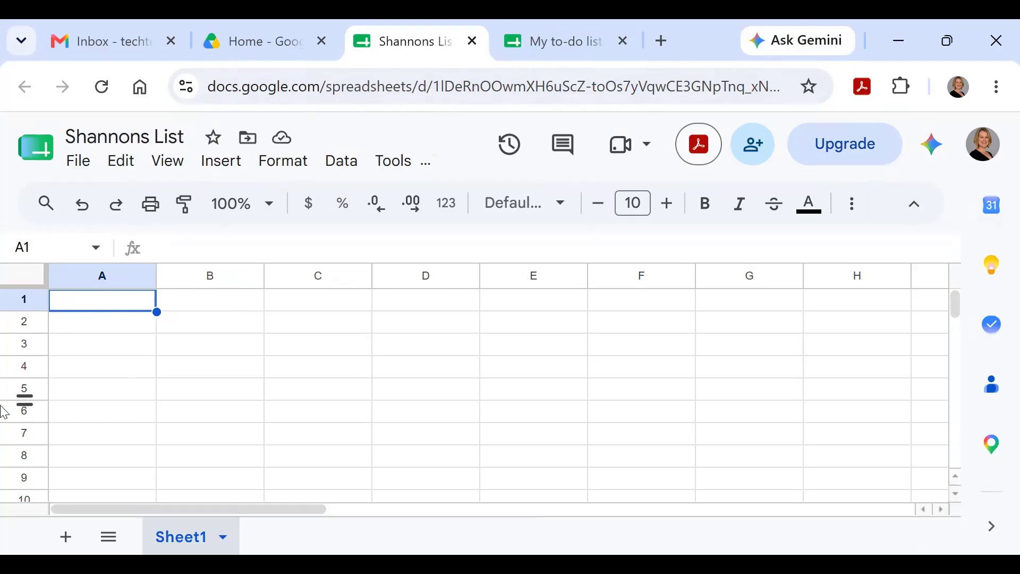
click(97, 322)
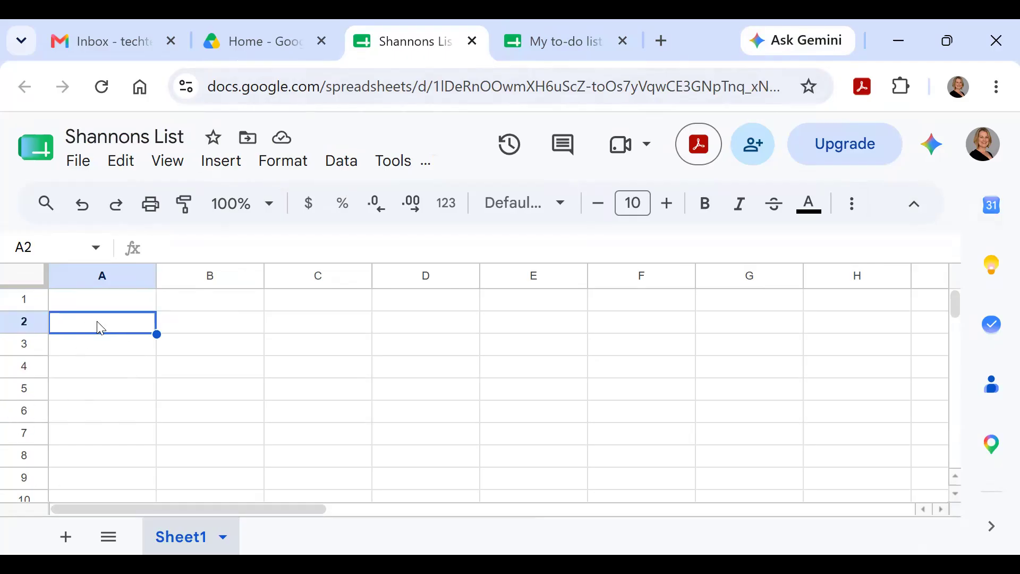
click(96, 307)
click(169, 329)
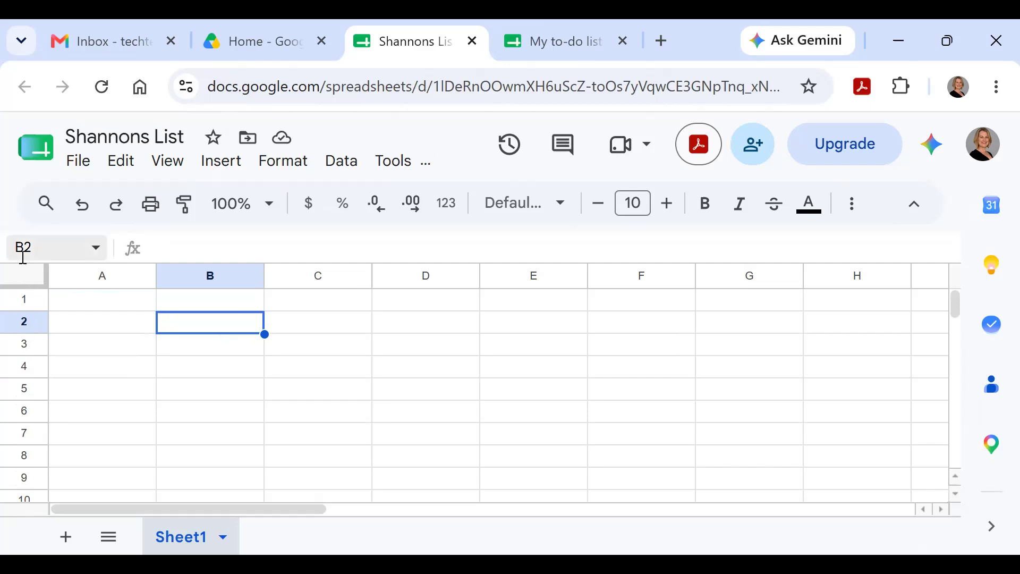
click(439, 410)
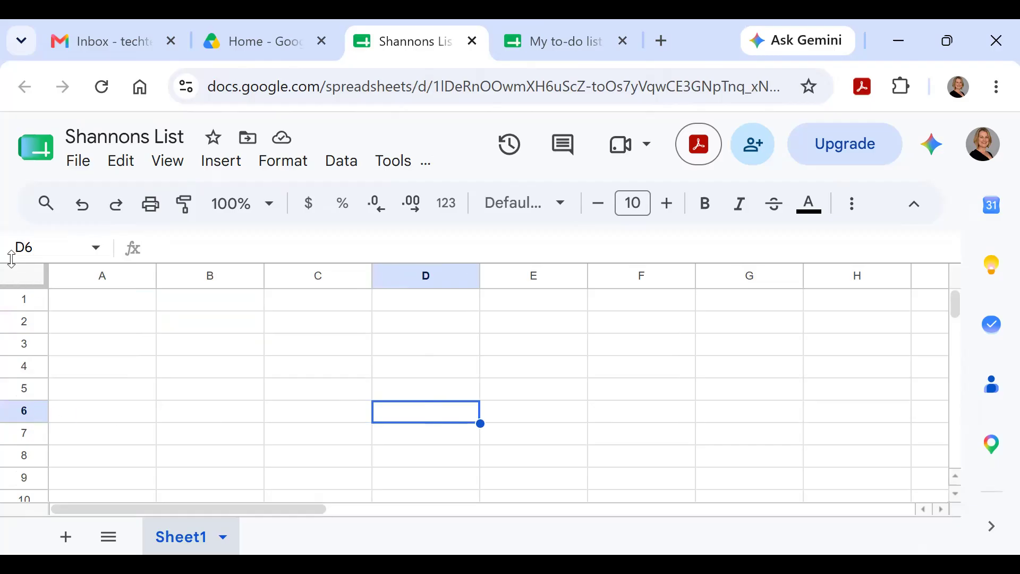
click(85, 301)
click(102, 325)
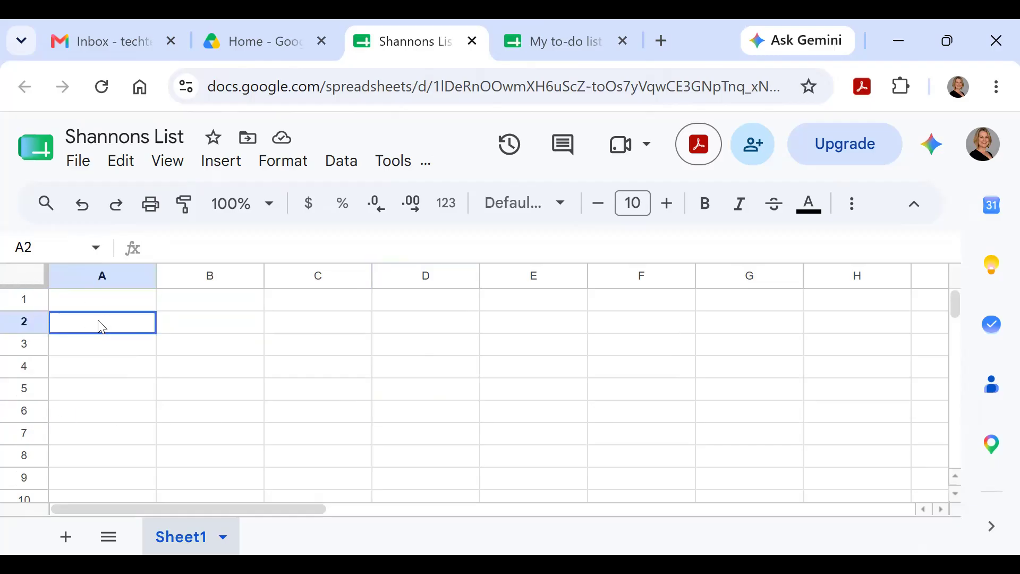
click(200, 325)
click(126, 304)
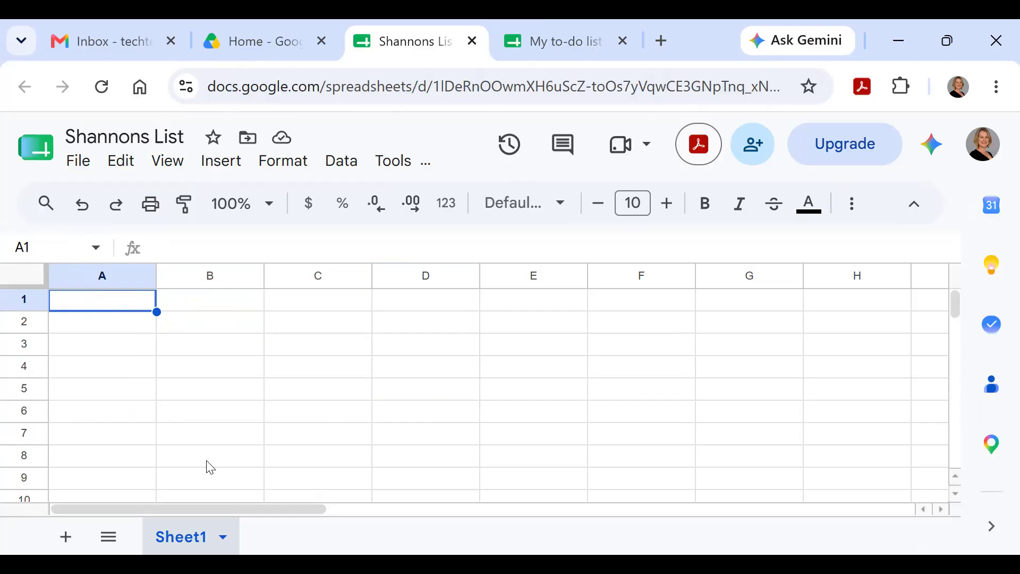
Step: Enter the headings Name, Phone Number, City and State across A1:D1
text(Name)
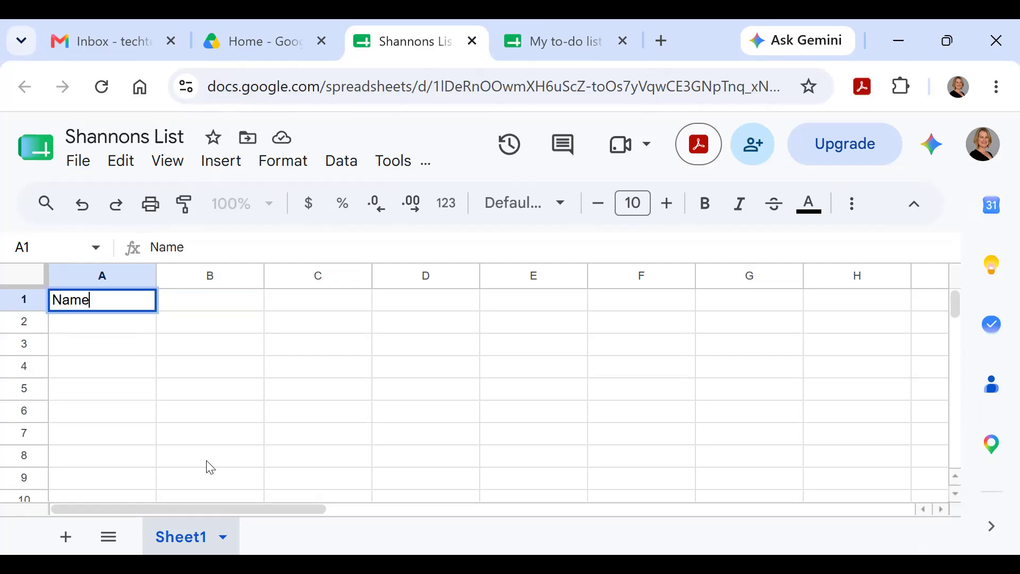
click(187, 305)
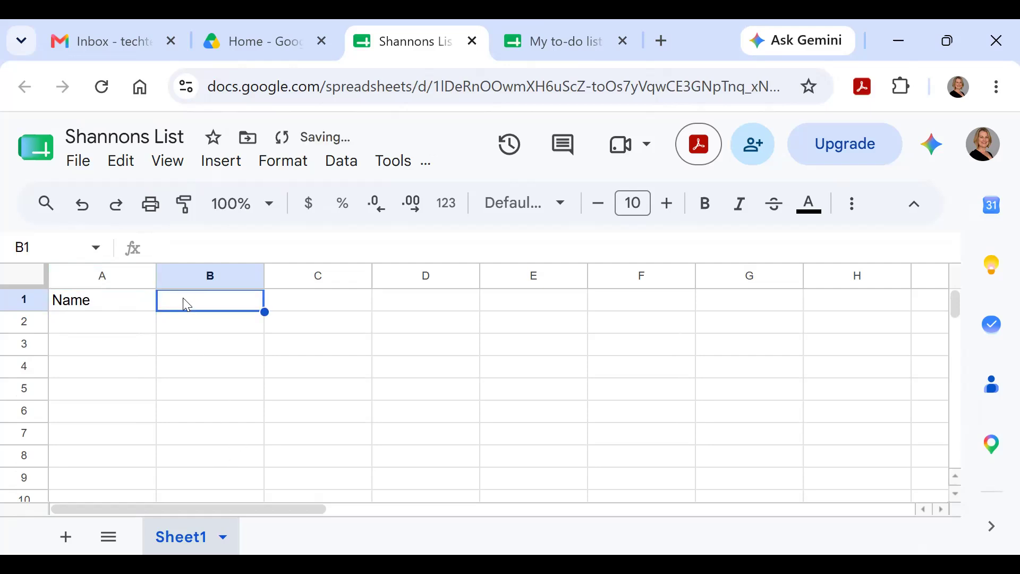
text(P)
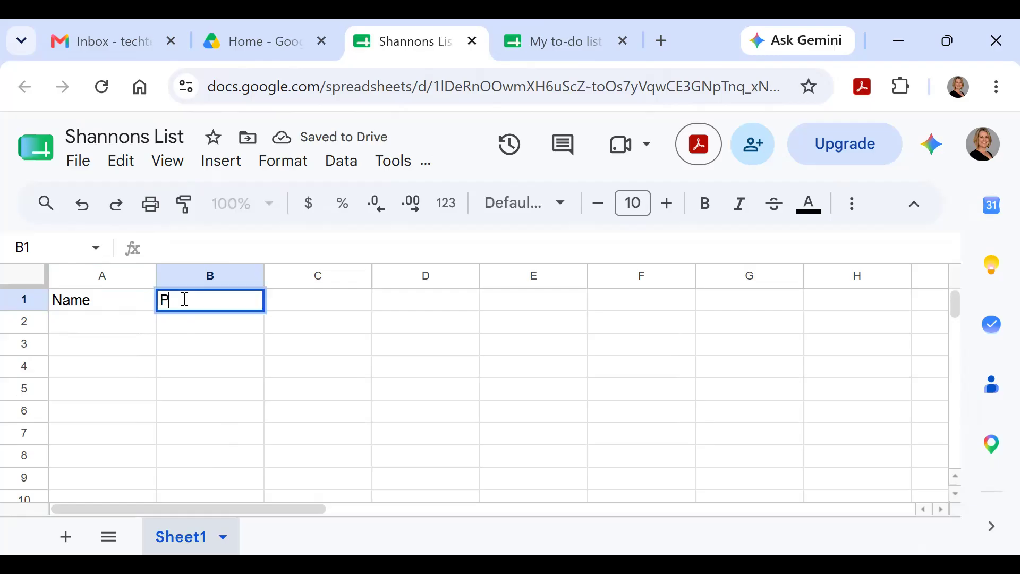
text(hone Number)
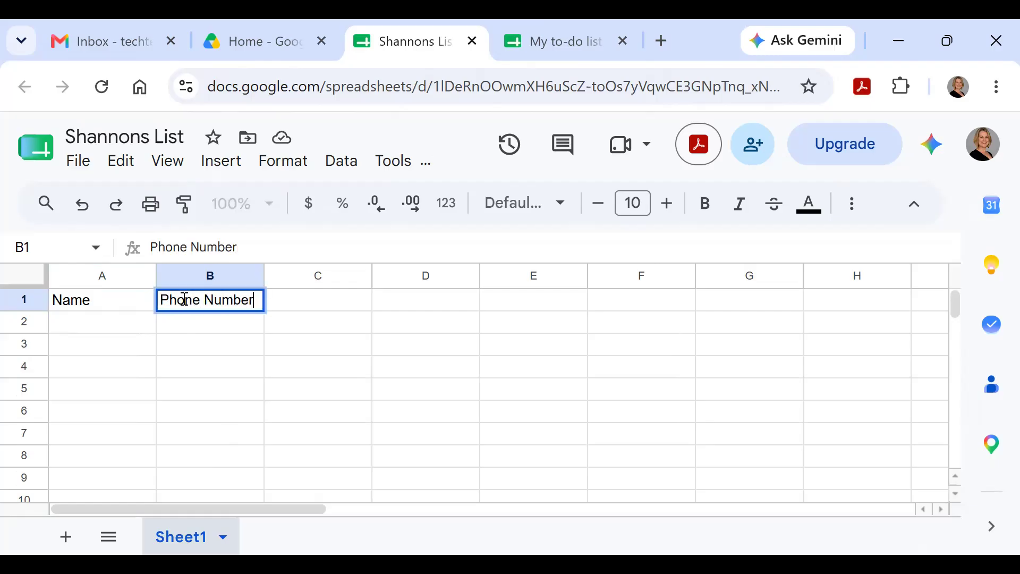
key(Tab)
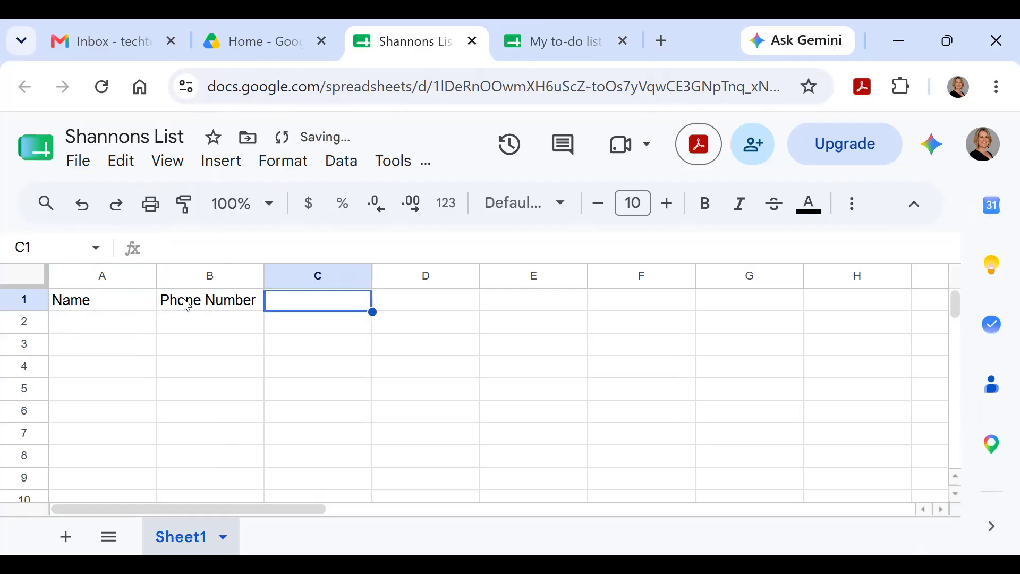
text(City)
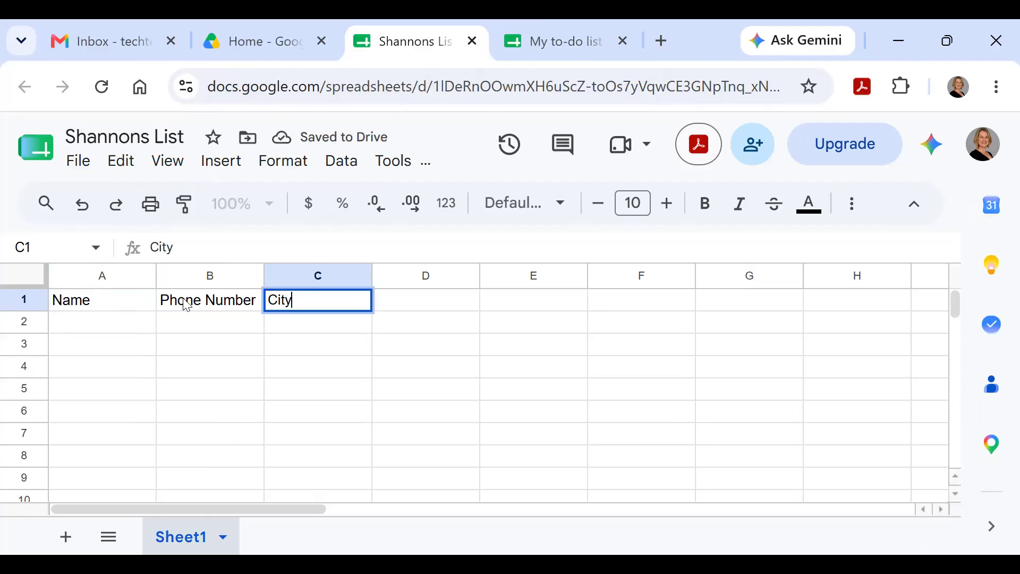
key(Tab)
text(State)
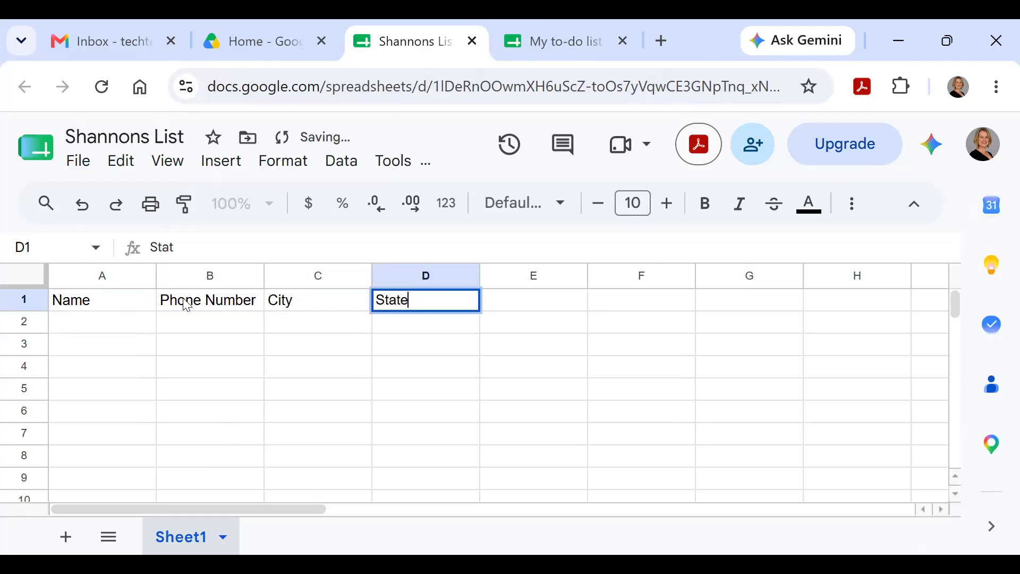
Step: Enter the three contacts' names in A2:A4
click(103, 327)
text(Mary)
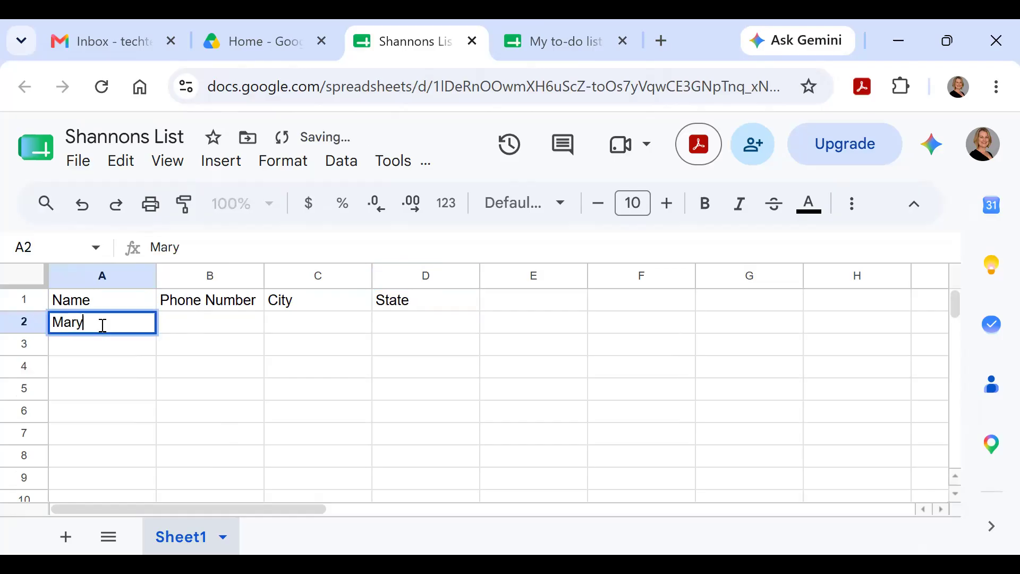
key(Return)
text(Mohammed)
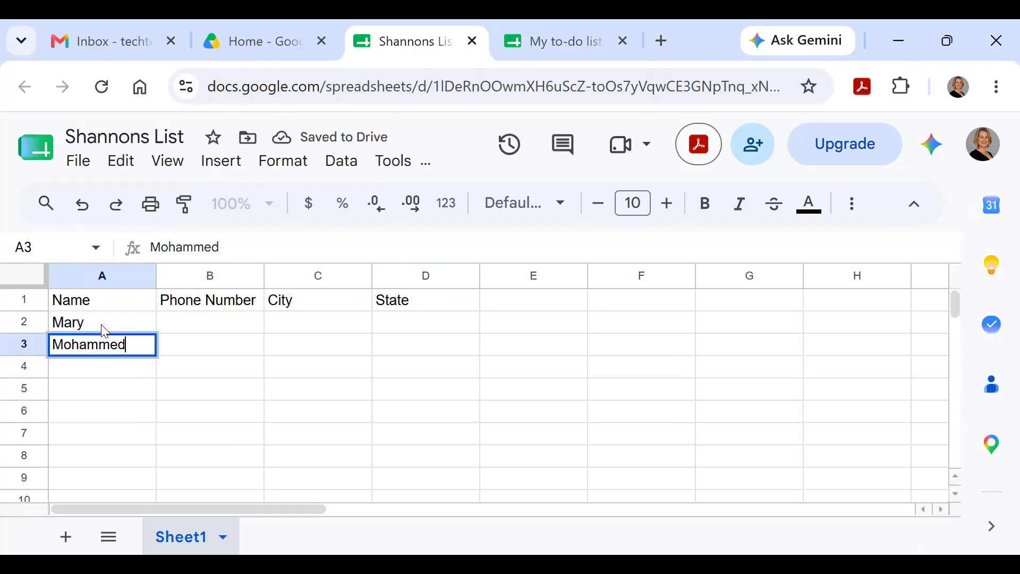
click(121, 375)
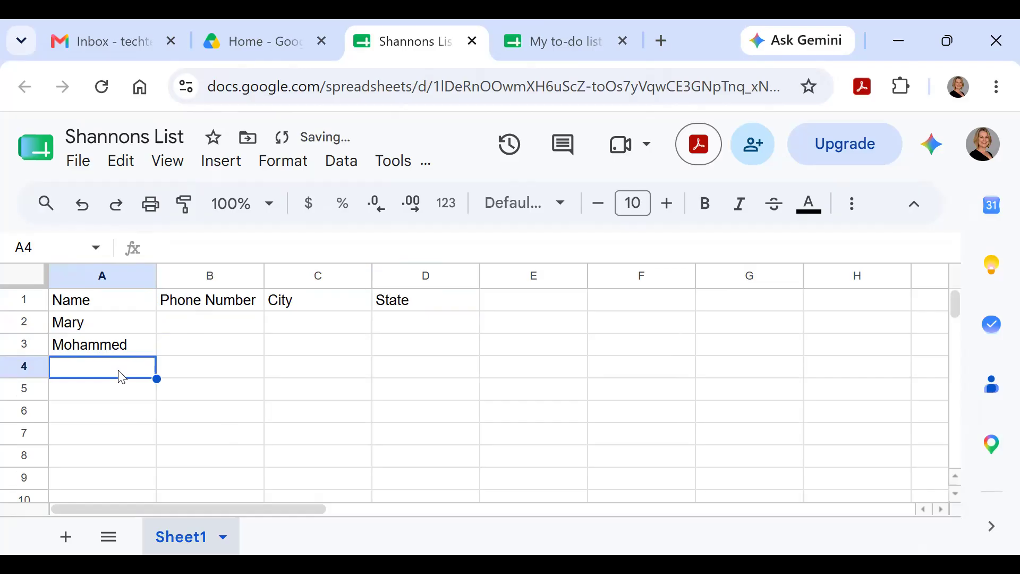
text(Jose)
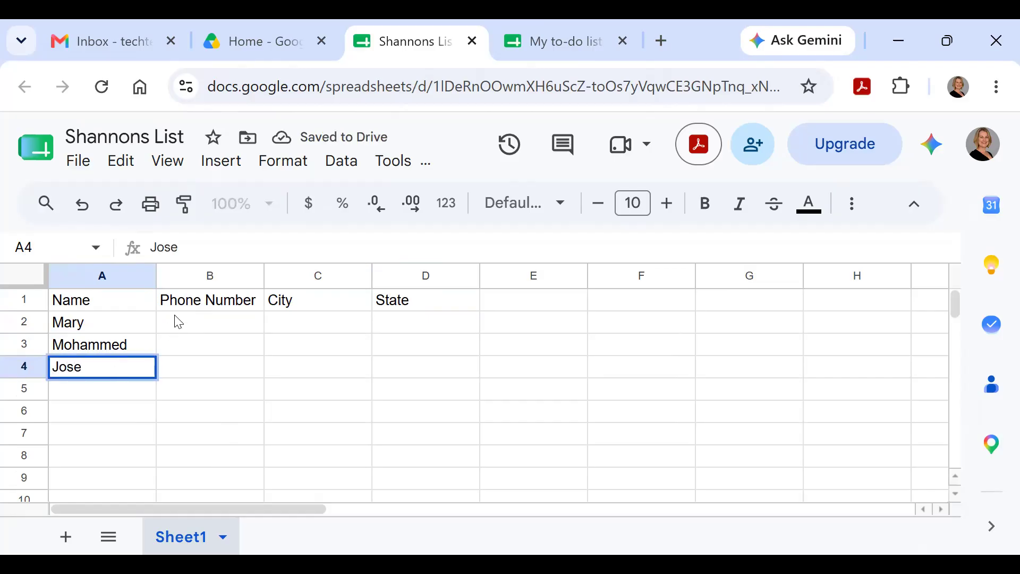
click(179, 322)
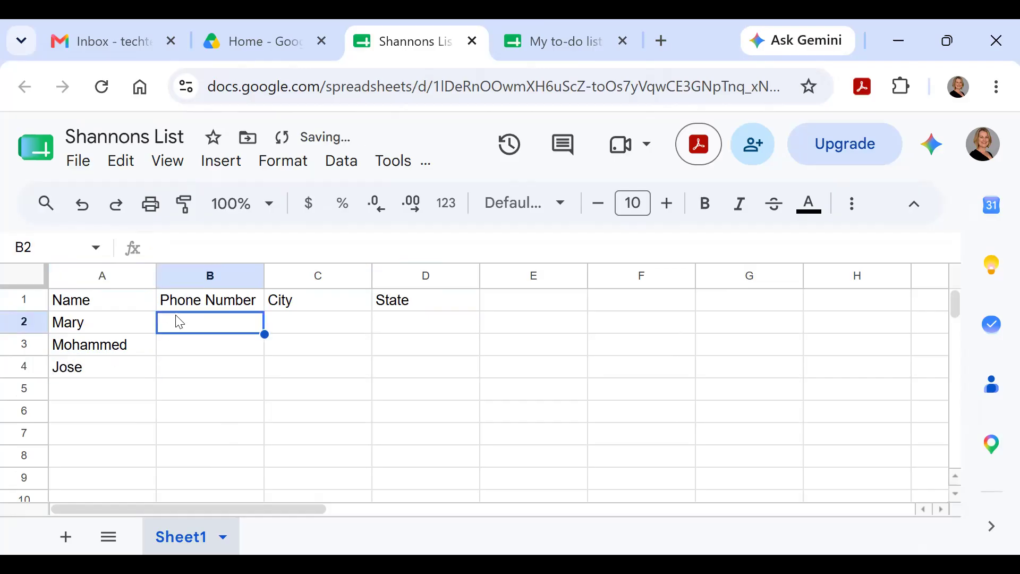
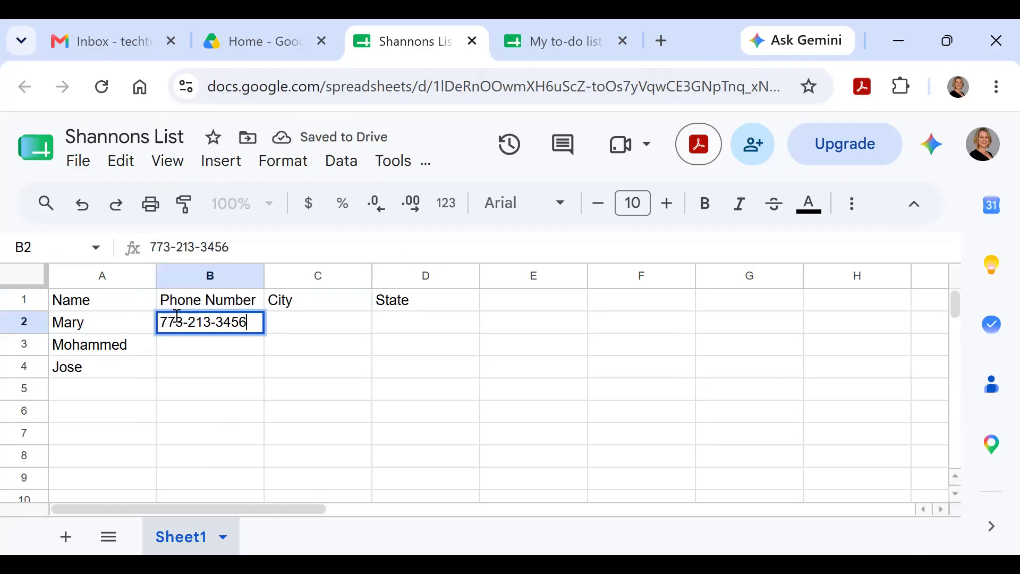
Step: Enter the first two contacts' phone numbers in B2 and B3, correcting mistyped digits
click(176, 354)
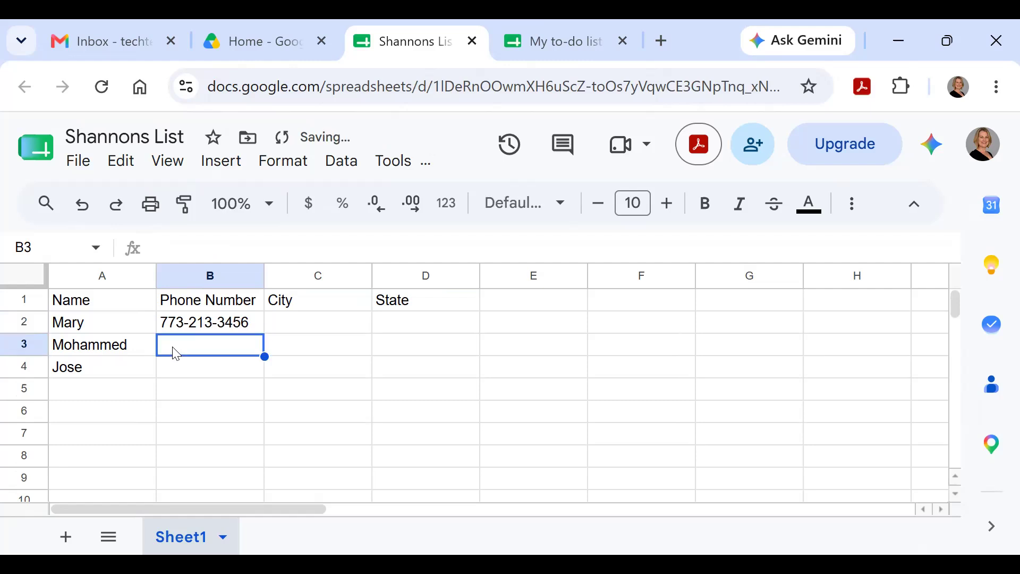
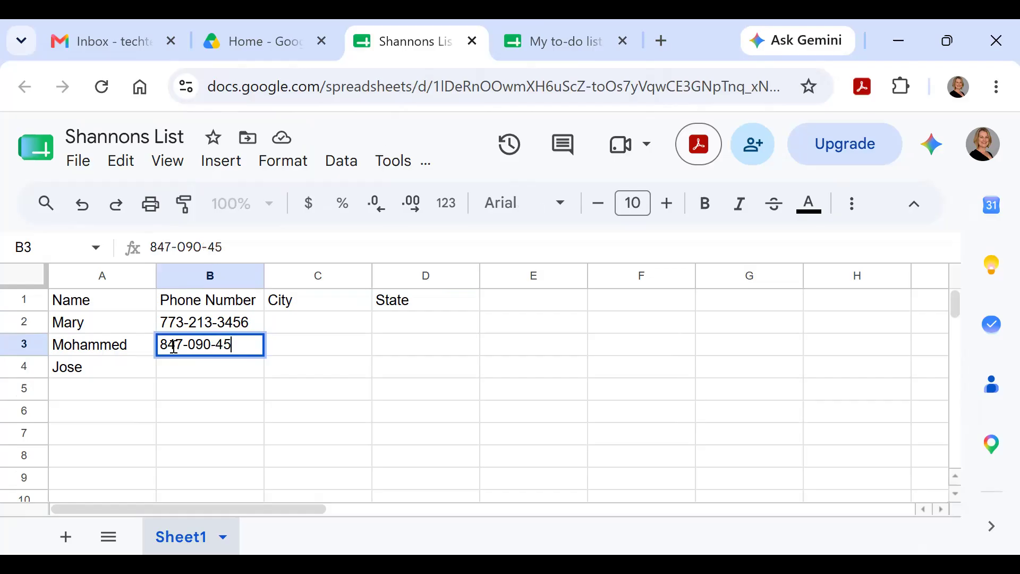
click(207, 371)
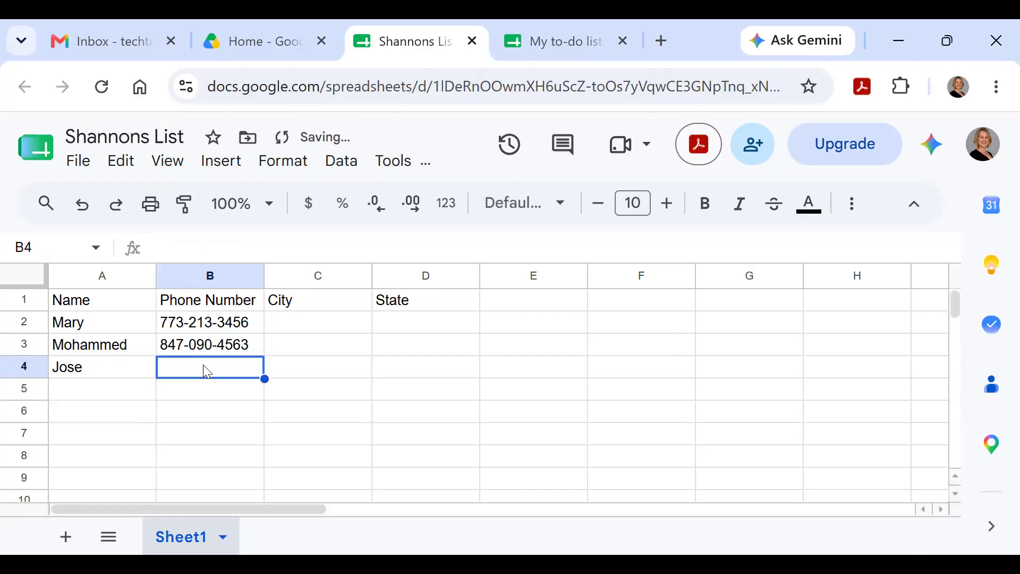
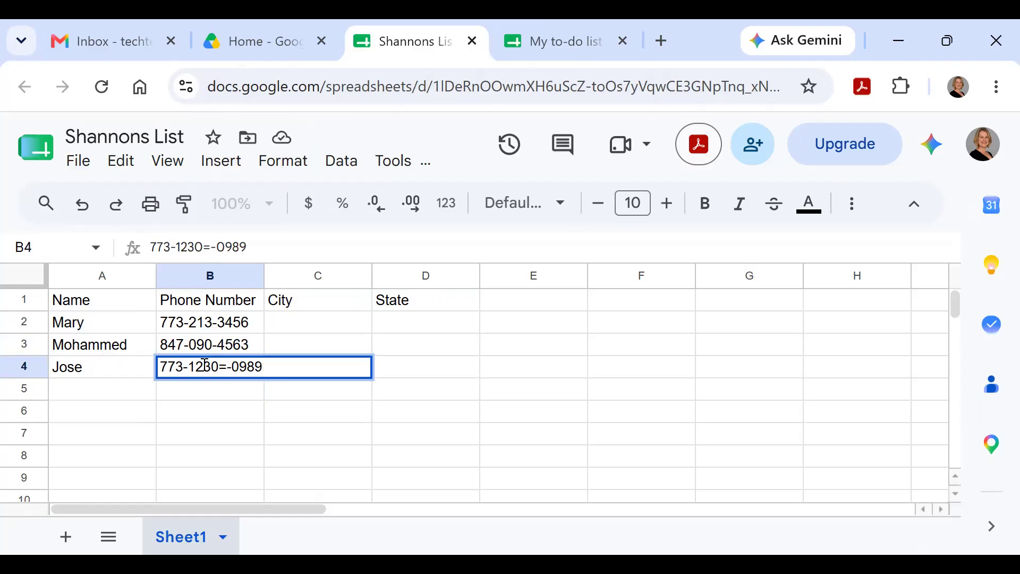
Step: Enter the third contact's phone number and start removing its stray characters in the formula bar
key(Left)
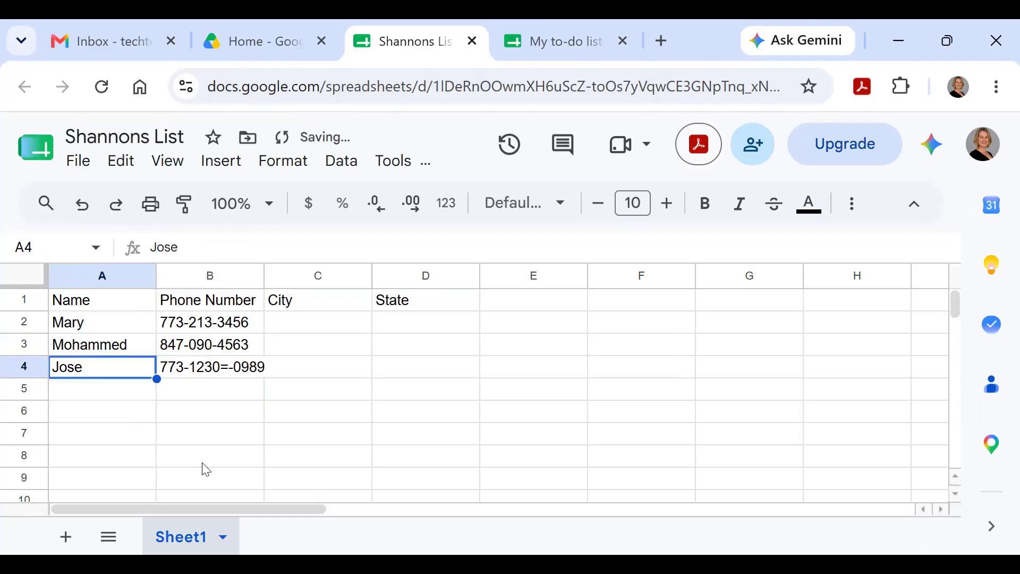
click(211, 373)
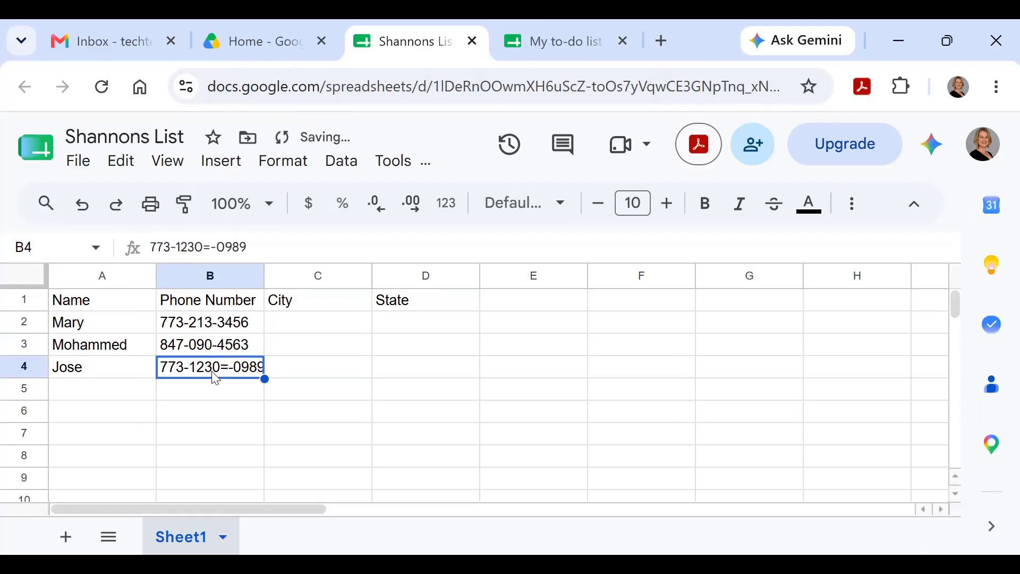
click(216, 247)
key(BackSpace)
key(BackSpace)
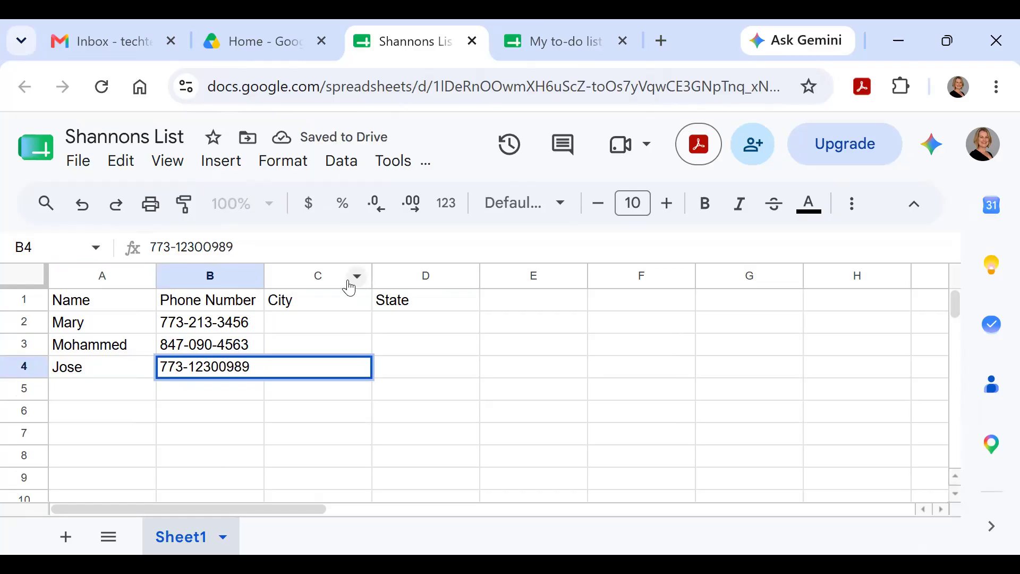
Step: Finish correcting the third phone number and fill 'Chicago' as the City for all three contacts
text(-)
click(309, 326)
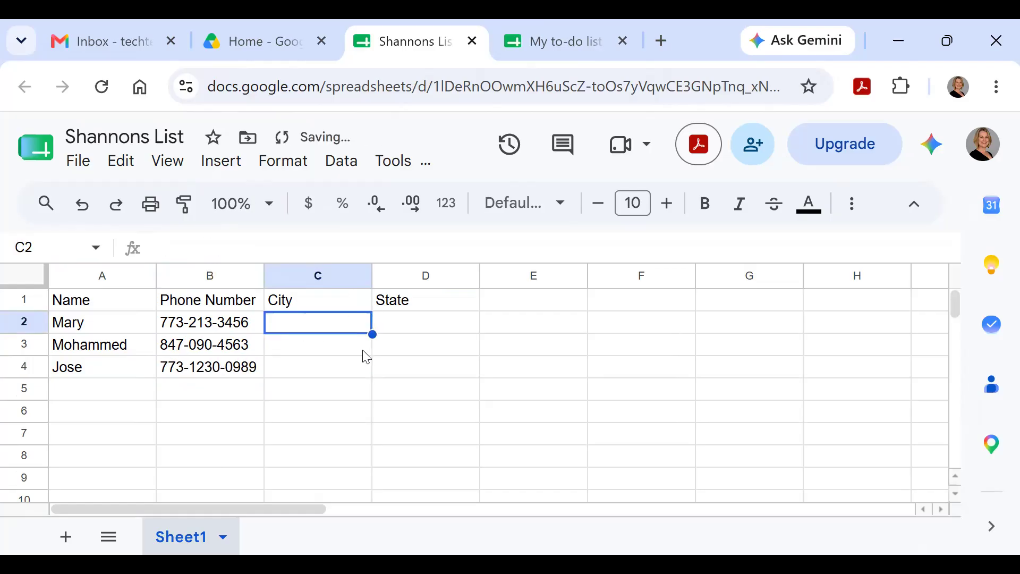
text(Chicago)
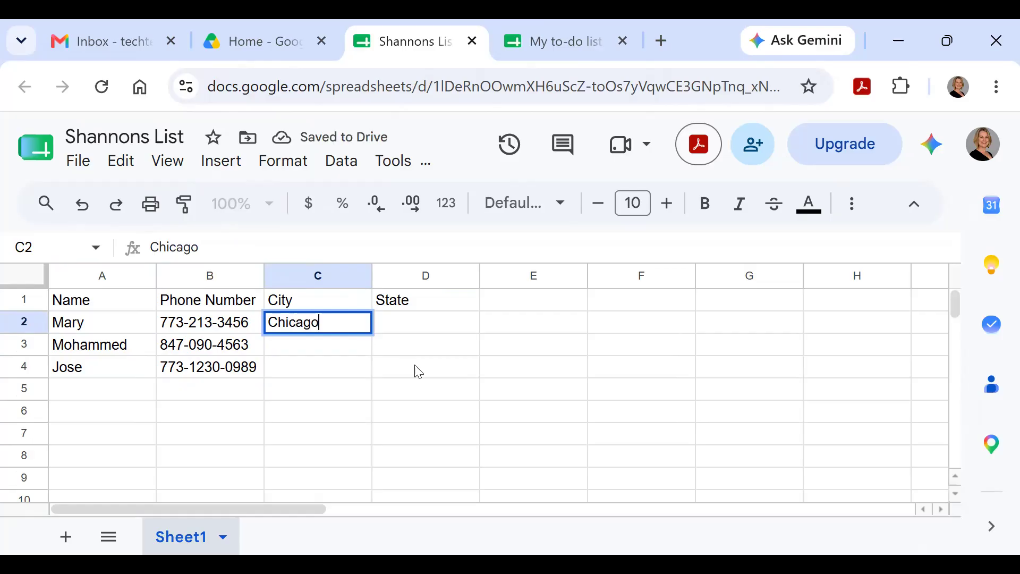
click(328, 371)
click(318, 319)
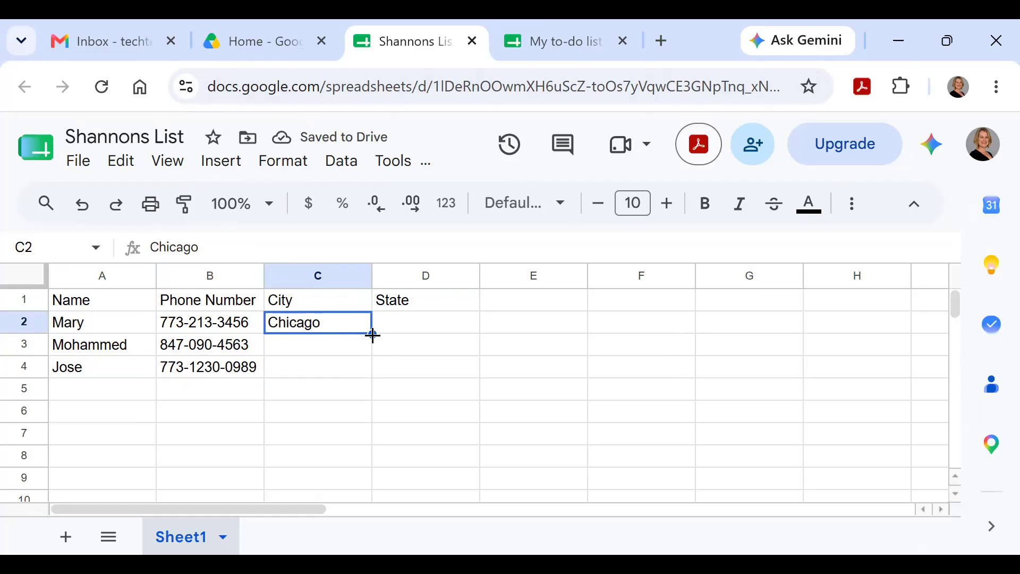
drag(373, 334, 374, 367)
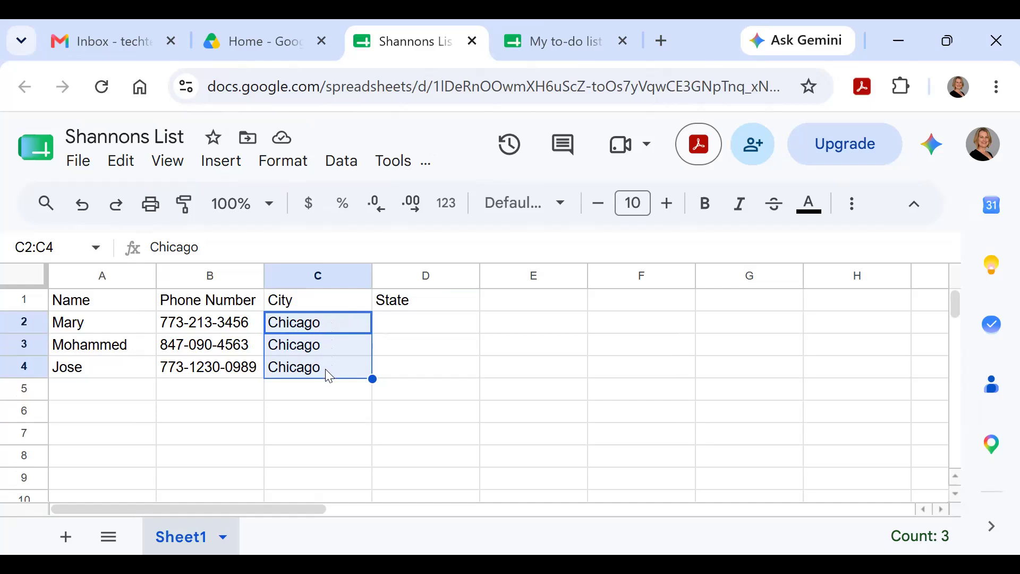
Step: Enter 'Ilinois' as the first contact's state in D2
click(400, 331)
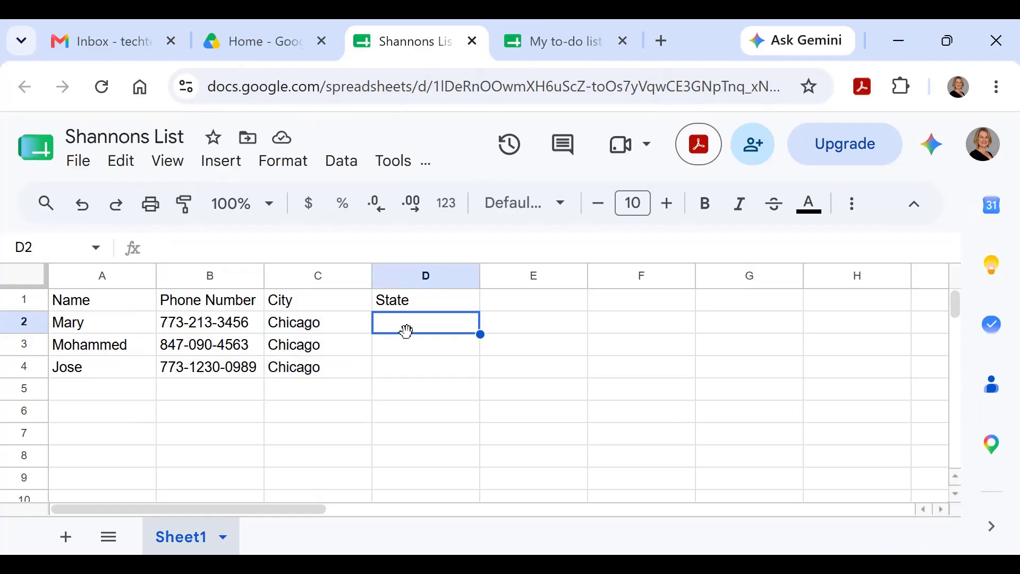
text(Ilinoi)
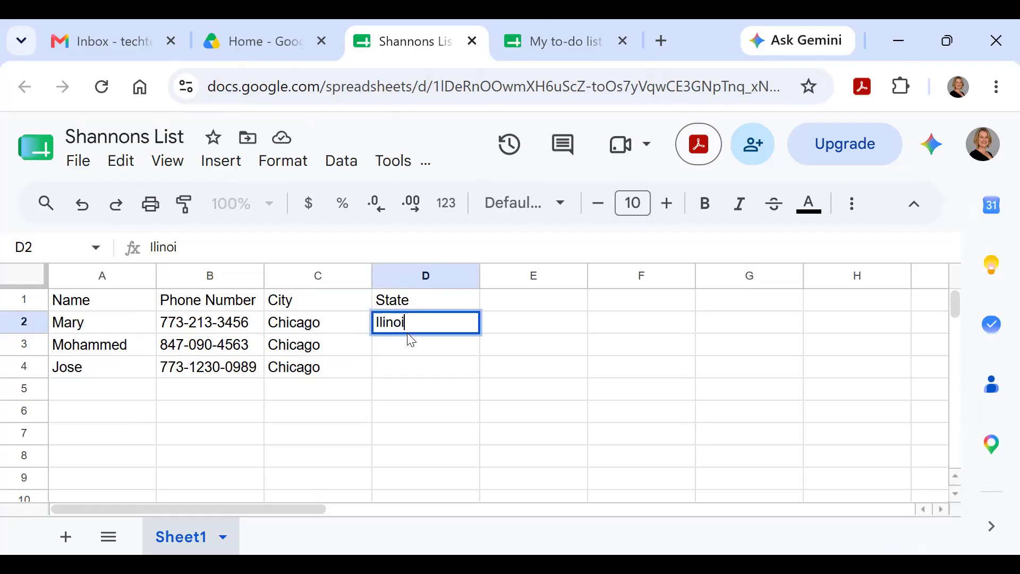
key(BackSpace)
key(BackSpace)
key(BackSpace)
text(inois)
click(416, 346)
key(Down)
key(Down)
key(Down)
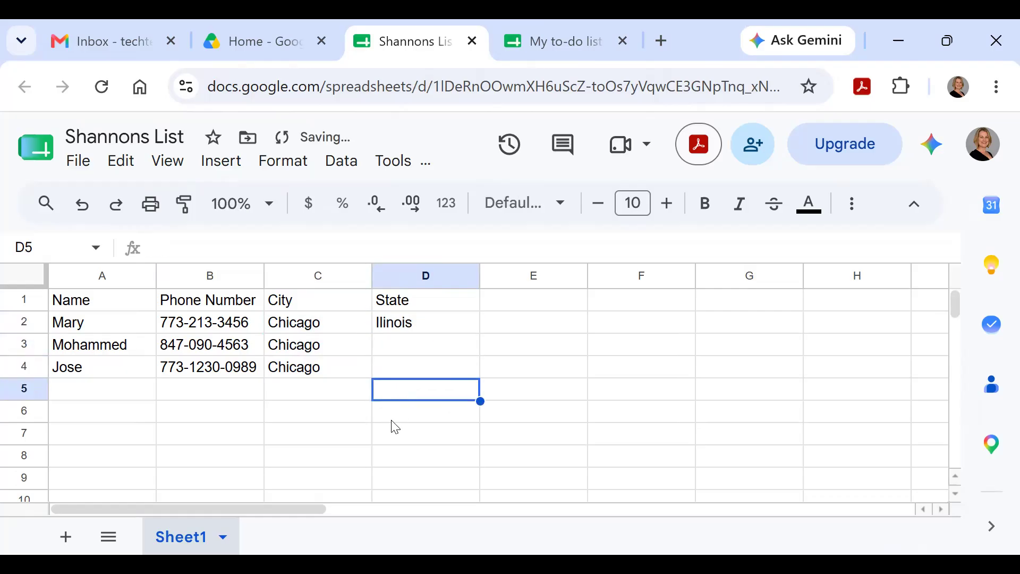
click(405, 325)
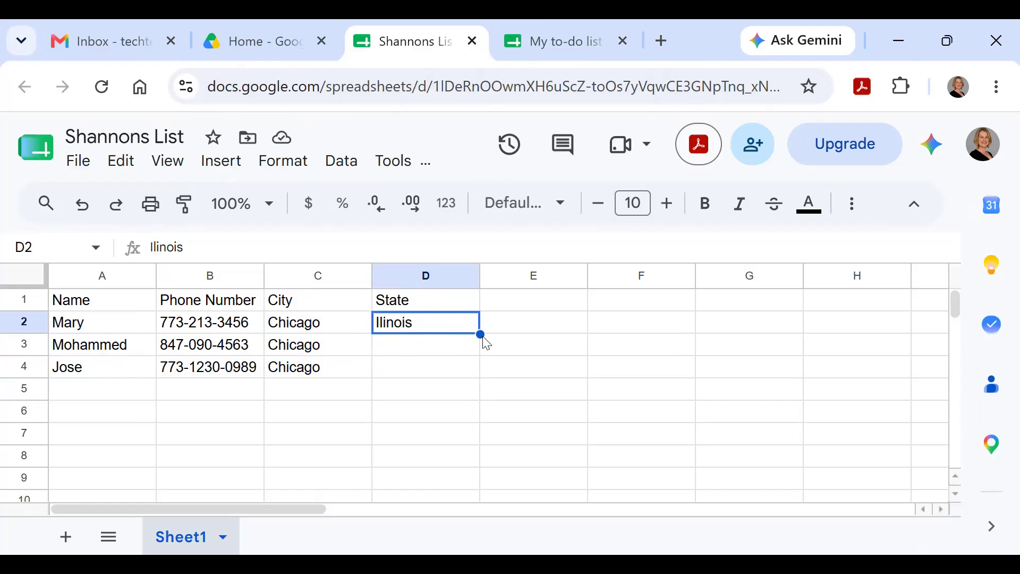
Step: Copy 'Ilinois' from D2 down the State column through D8
drag(481, 335, 480, 459)
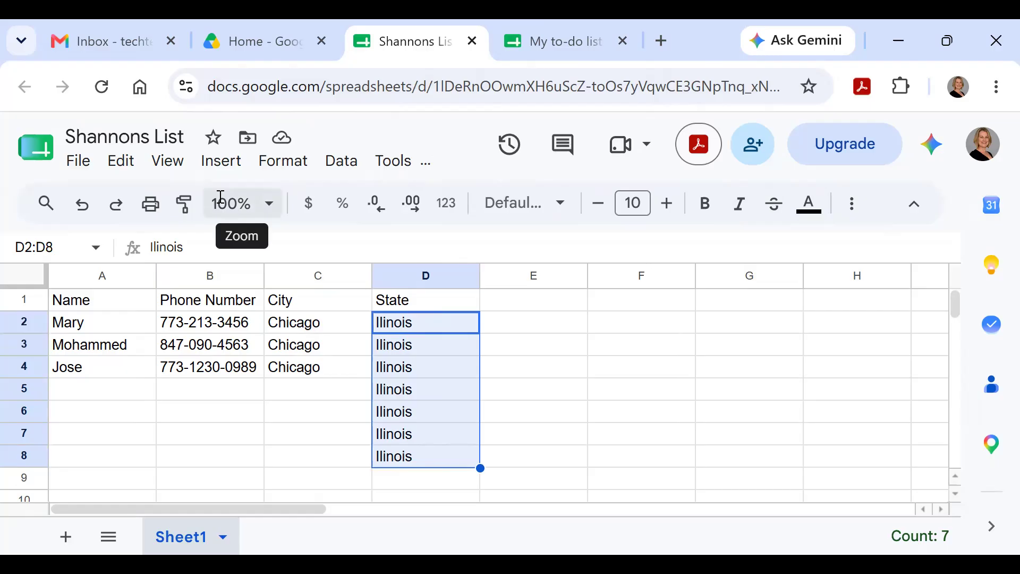
click(79, 162)
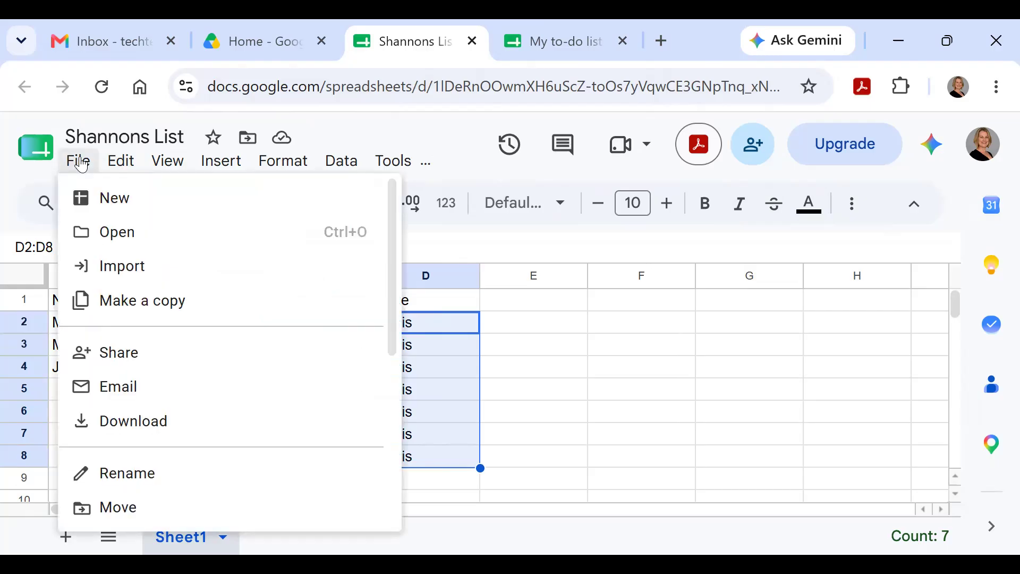
mouse_move(120, 165)
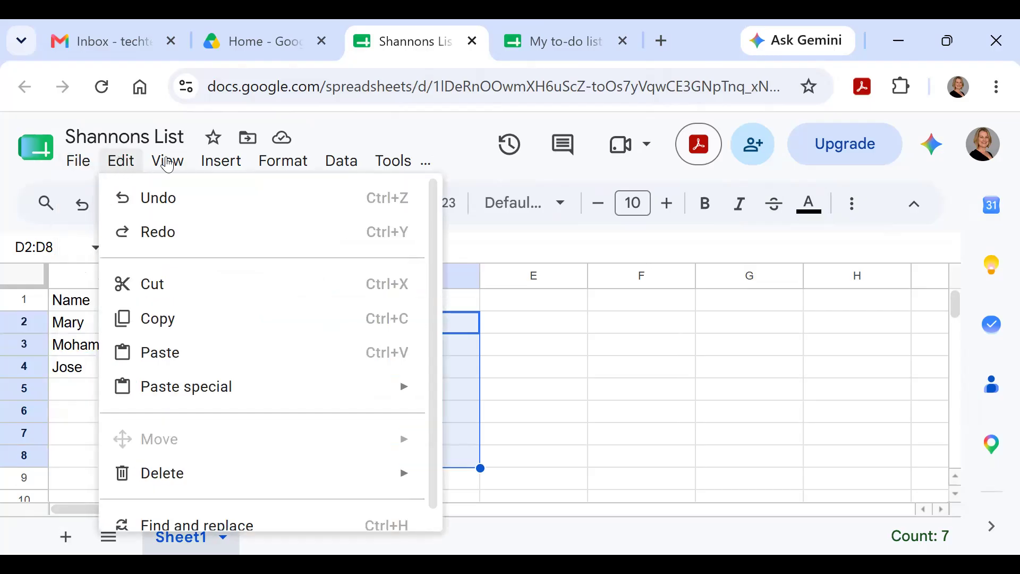
click(109, 160)
click(127, 158)
mouse_move(156, 165)
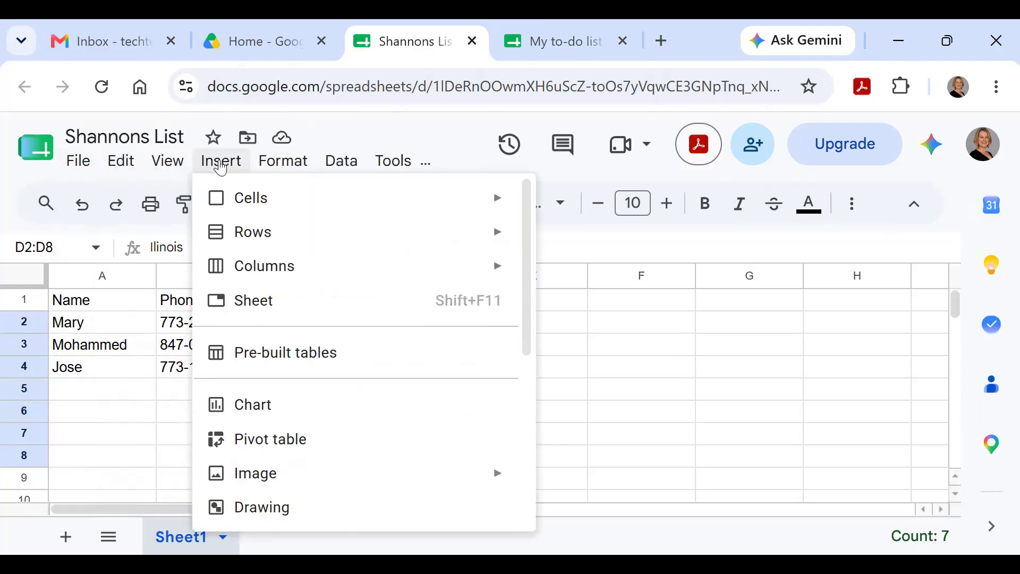
mouse_move(277, 168)
mouse_move(338, 165)
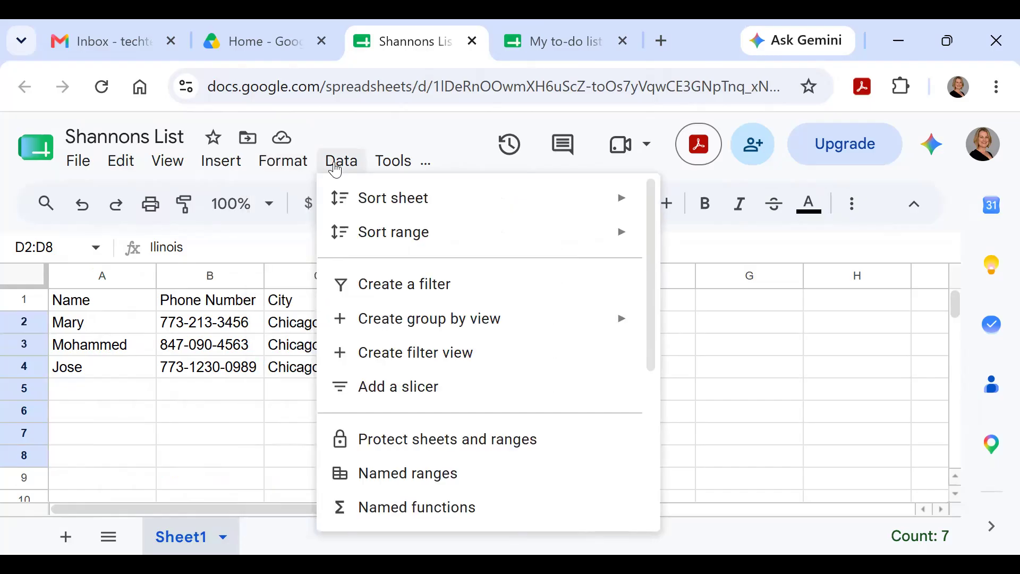
click(247, 422)
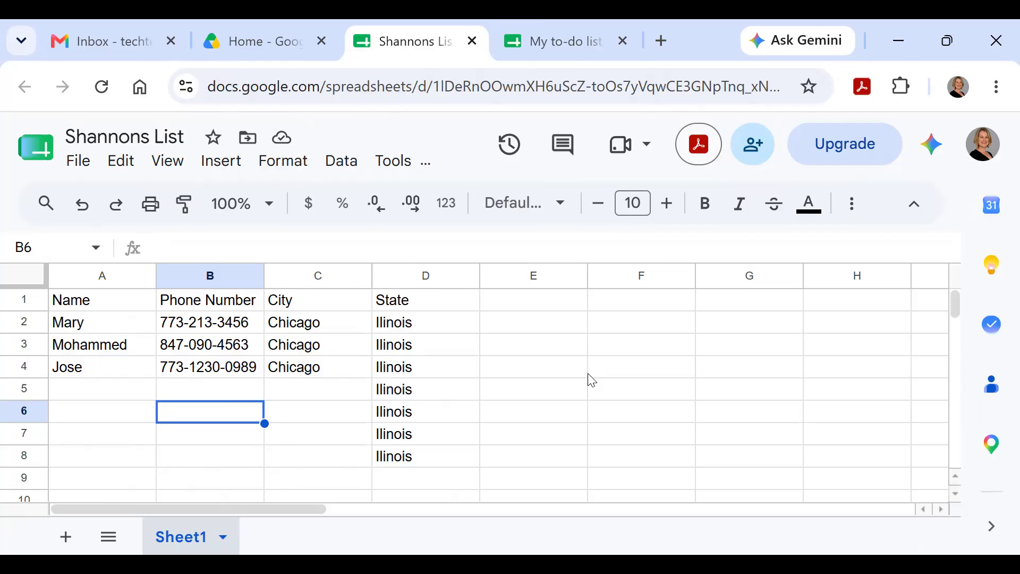
Step: Close the My to-do list and Shannons List spreadsheet tabs
click(538, 52)
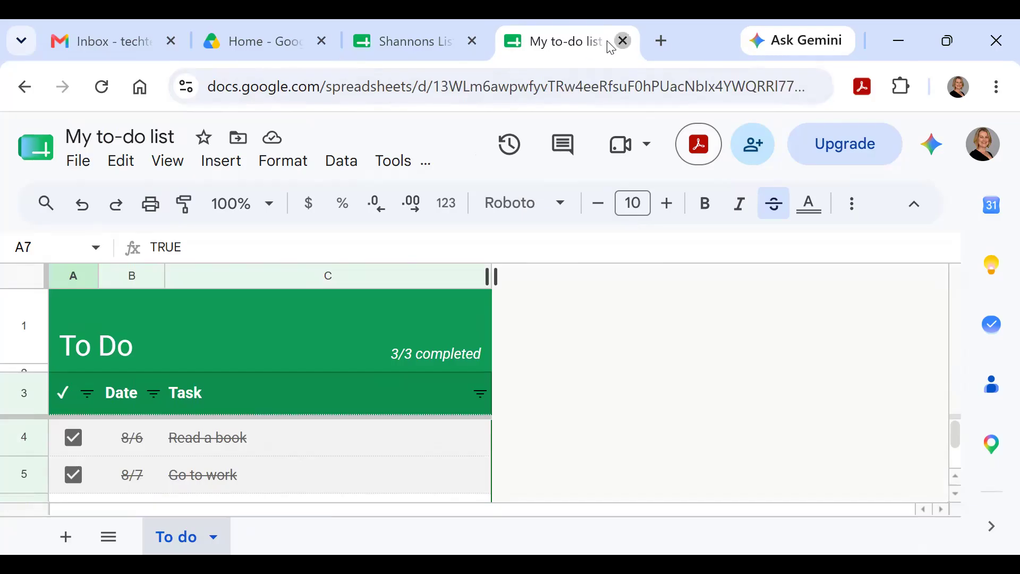
click(623, 42)
click(624, 43)
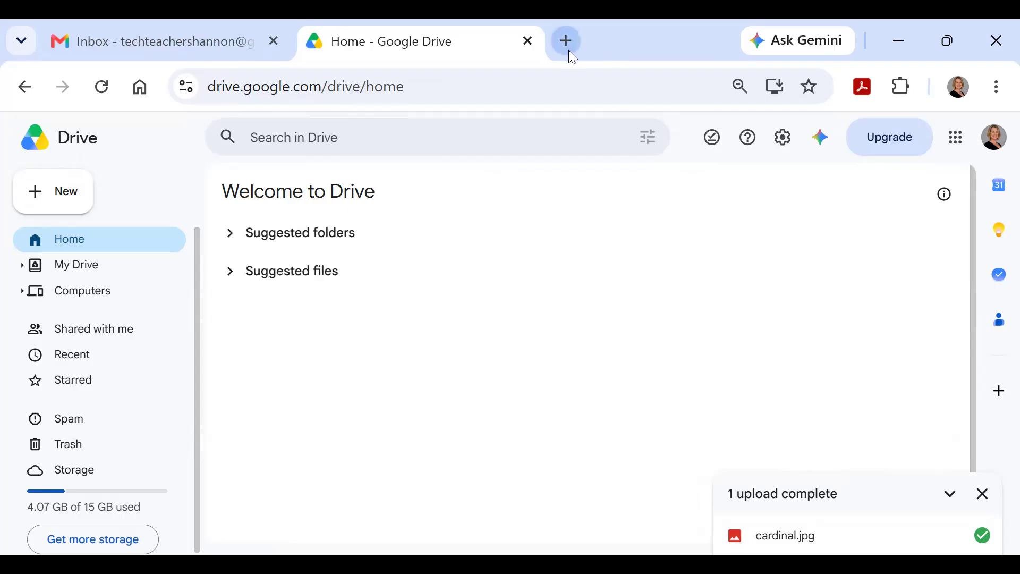
Step: Launch Google Slides in a new tab from the Google apps grid
click(957, 139)
scroll(925, 299, down, 4)
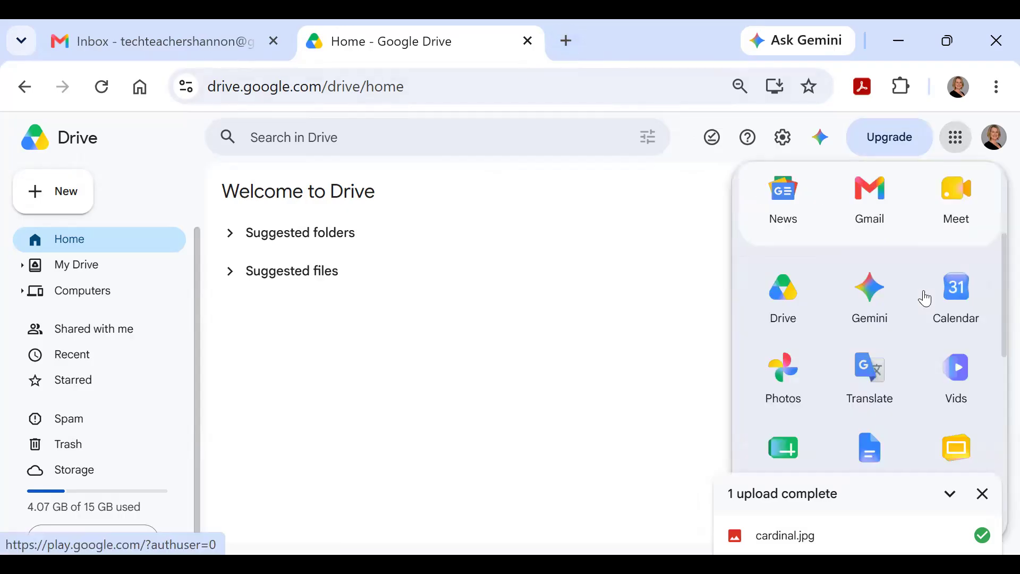
scroll(926, 300, down, 2)
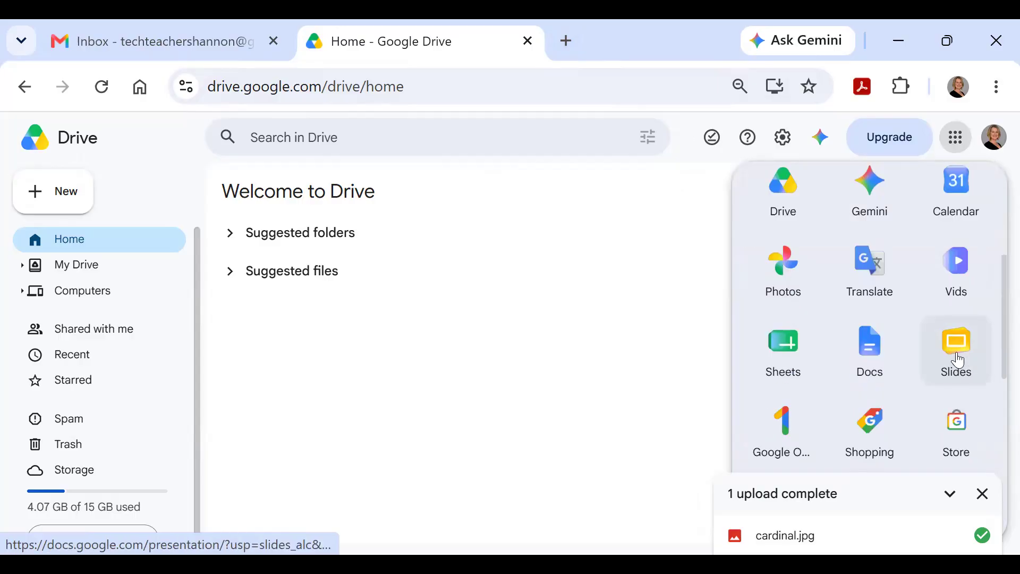
click(954, 352)
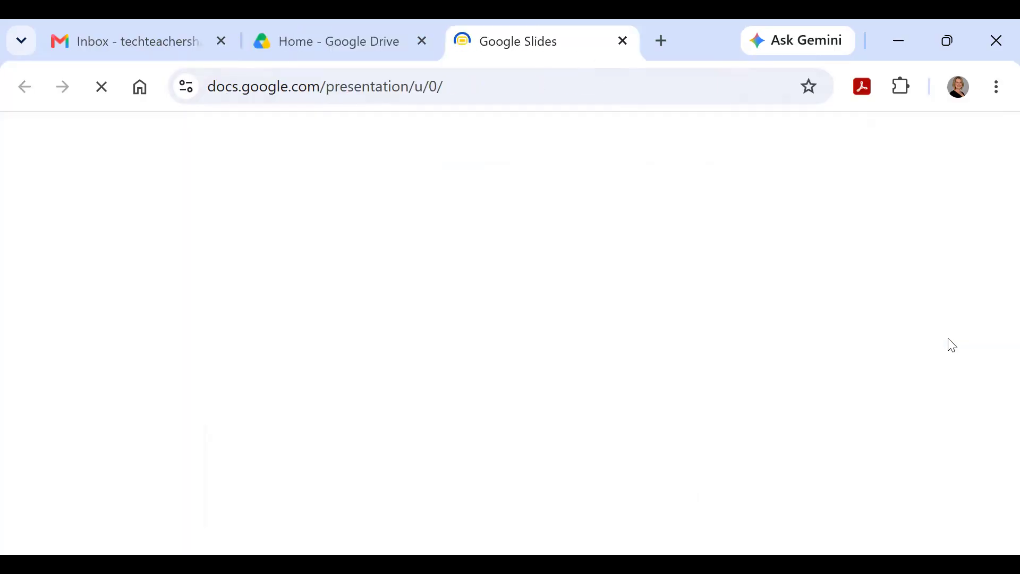
Step: Check the Google Slides option under Drive's New menu, then return to the Slides start page
click(340, 42)
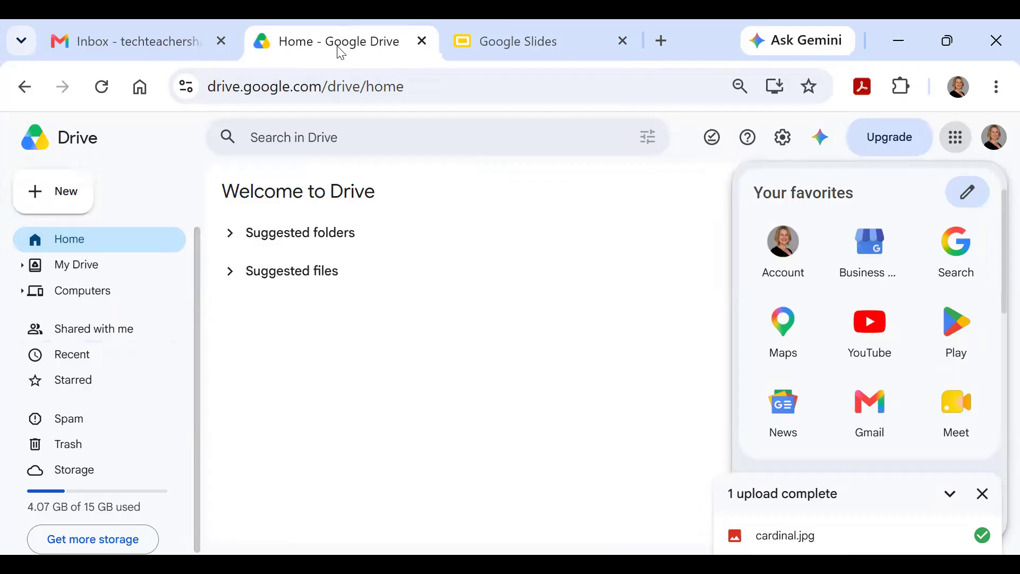
click(59, 192)
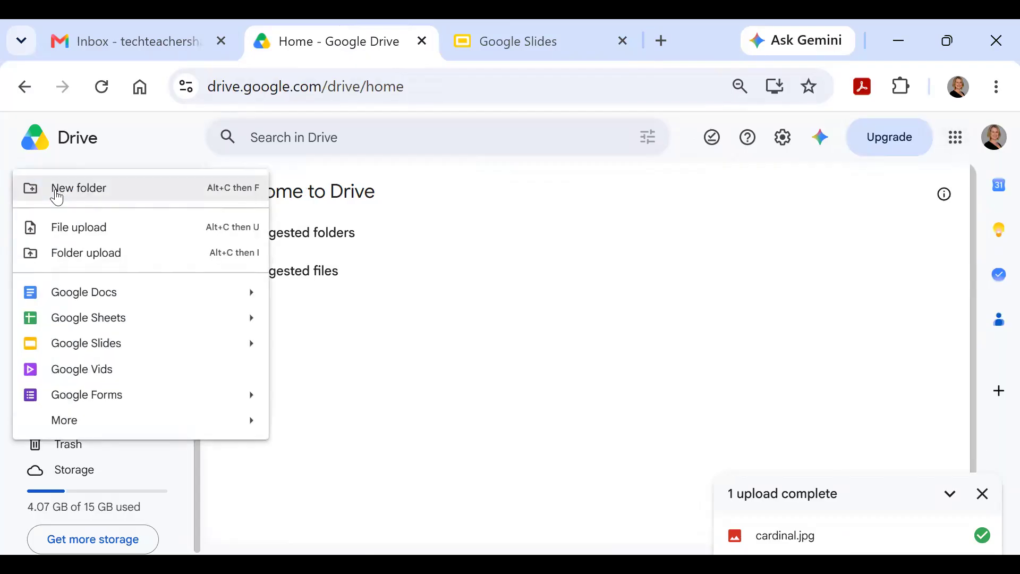
mouse_move(72, 351)
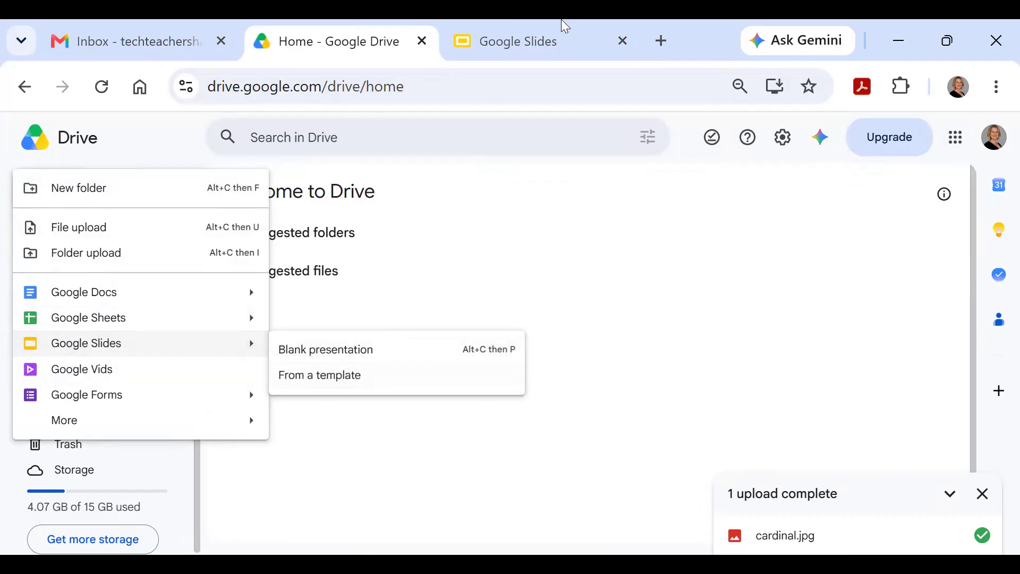
click(541, 36)
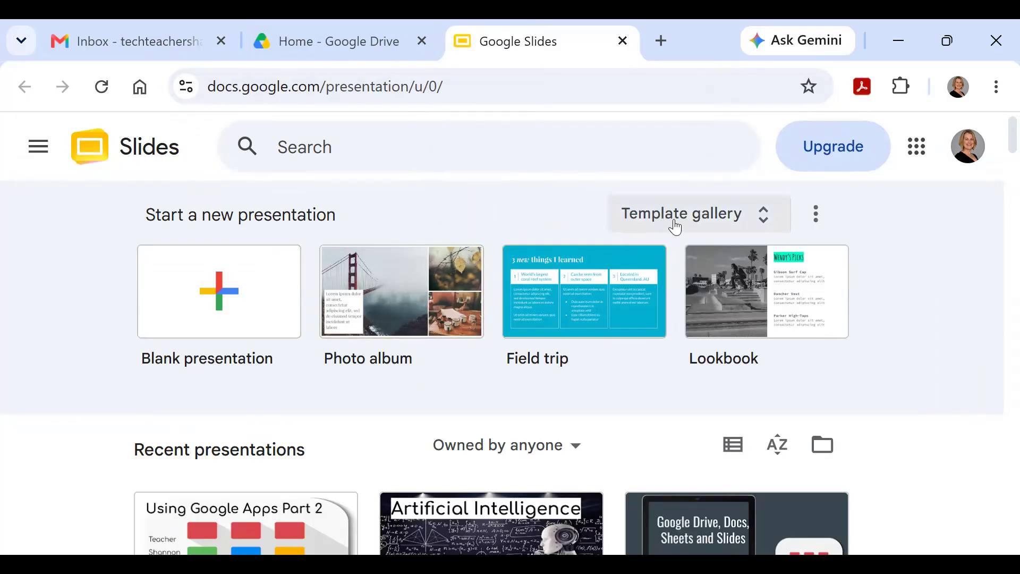
Step: Browse the template gallery's Personal templates like Photo album and Work templates like Consulting Proposal
click(675, 228)
scroll(672, 229, down, 4)
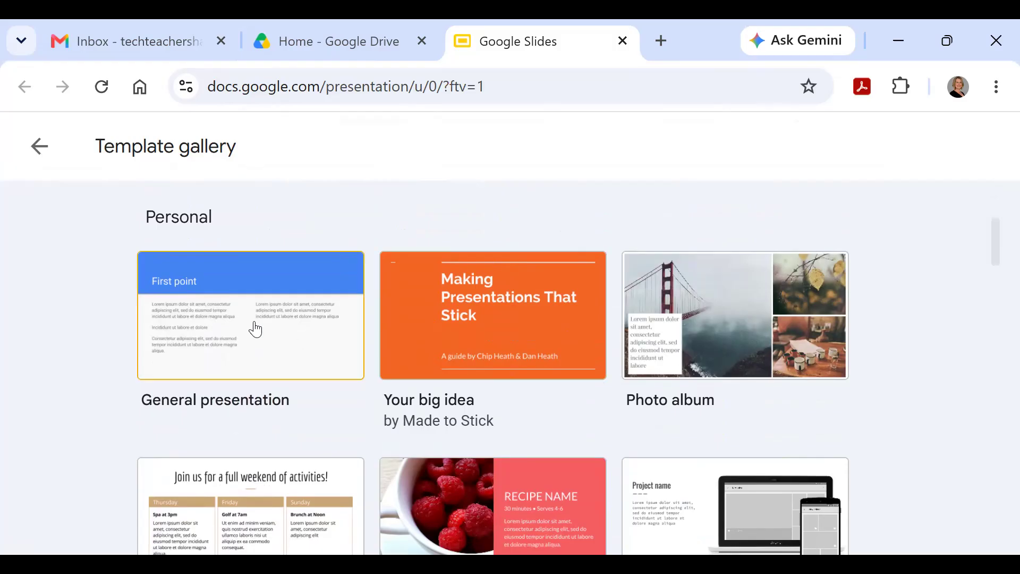
scroll(634, 329, down, 4)
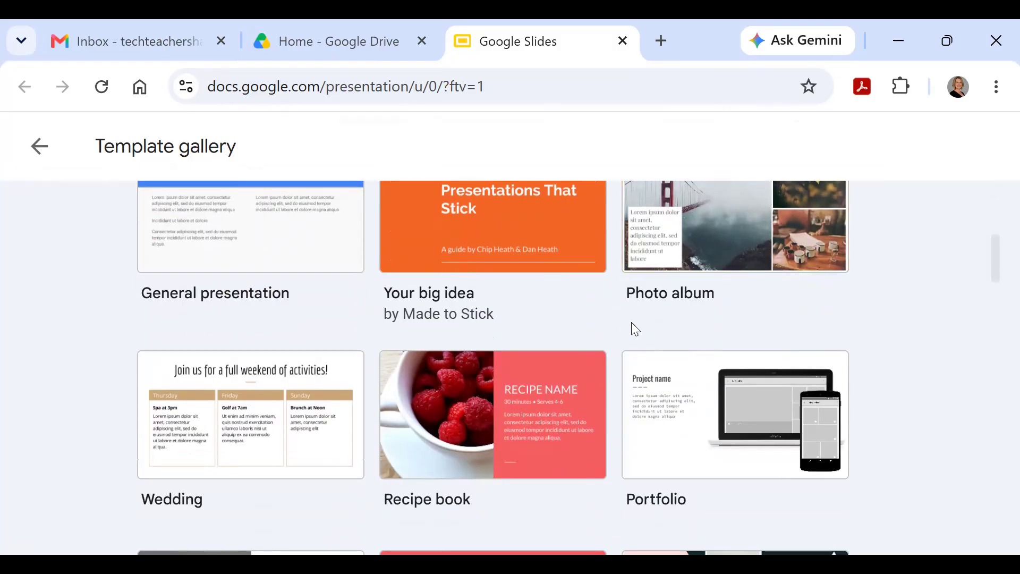
scroll(634, 329, down, 2)
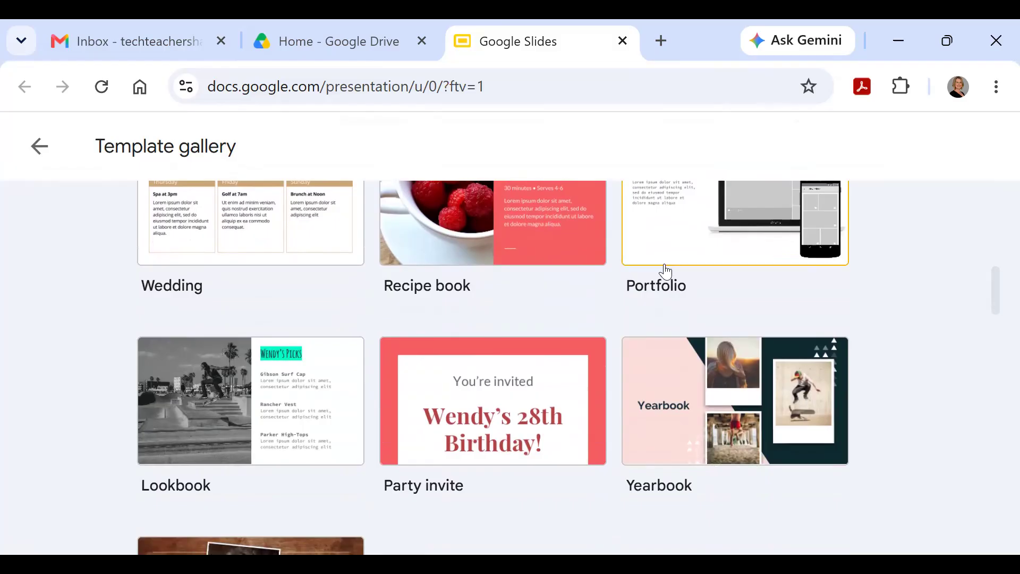
scroll(657, 281, down, 8)
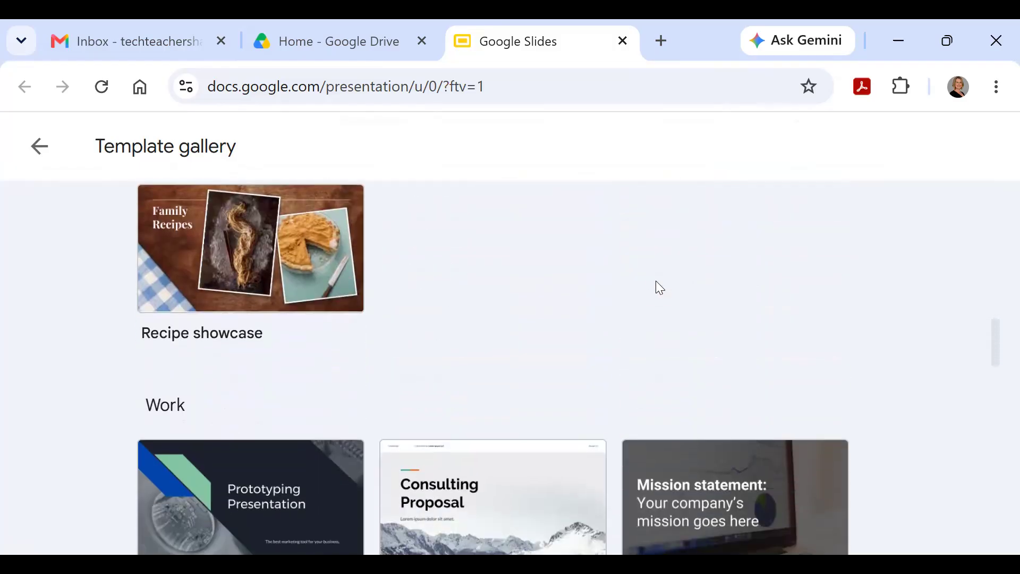
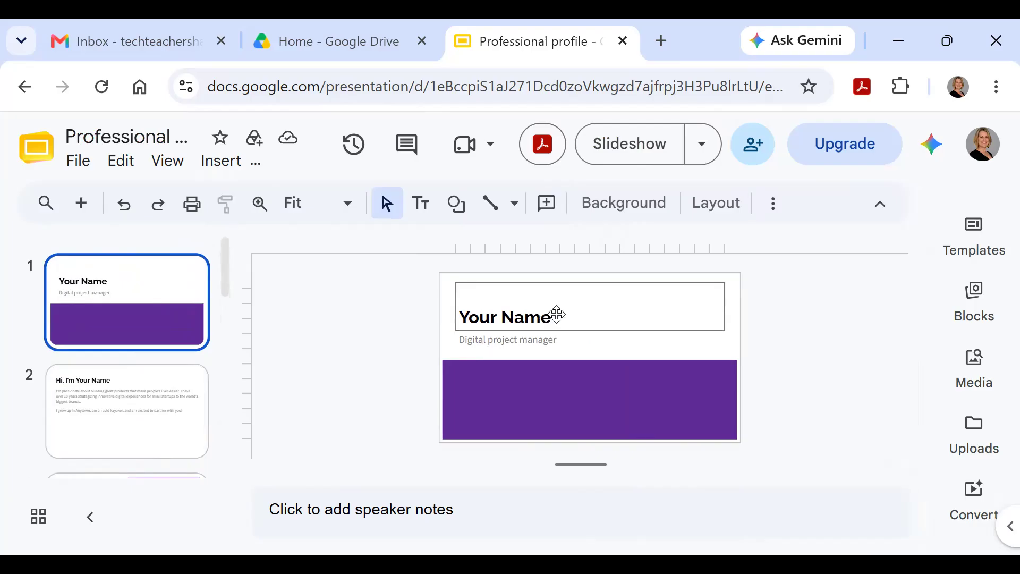
Step: Replace the 'Your Name' title placeholder with the owner's full name
double_click(556, 315)
click(556, 315)
double_click(555, 316)
drag(555, 316, 486, 315)
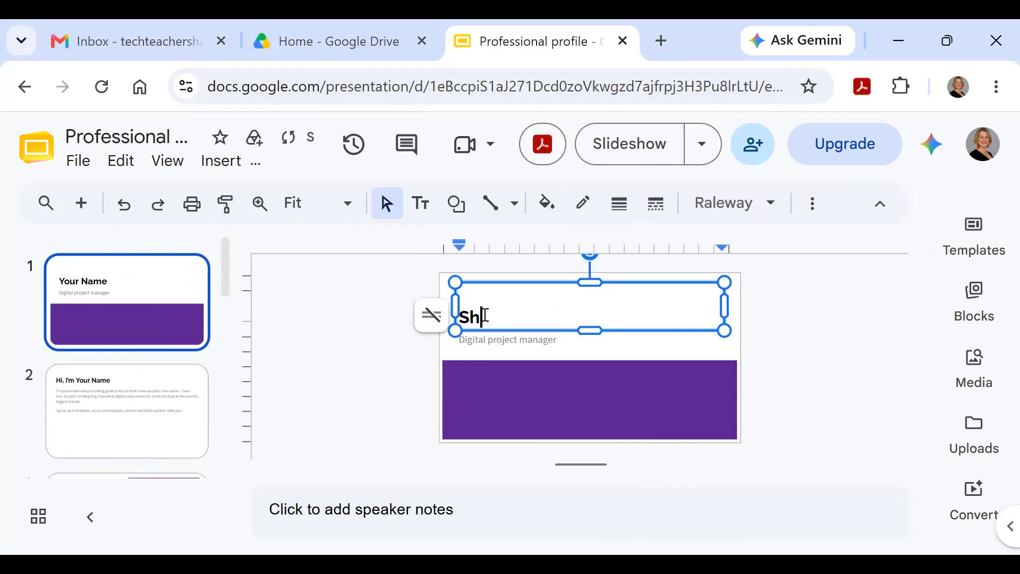
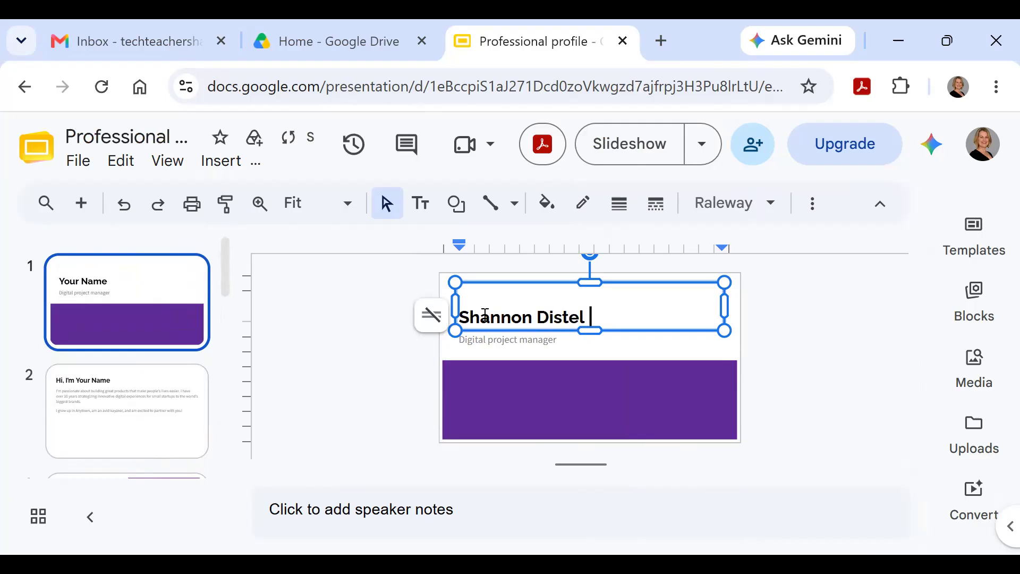
Step: Change the subtitle to 'Computer Teacher', then move to slide 2
click(499, 339)
drag(562, 340, 458, 343)
text(Computer)
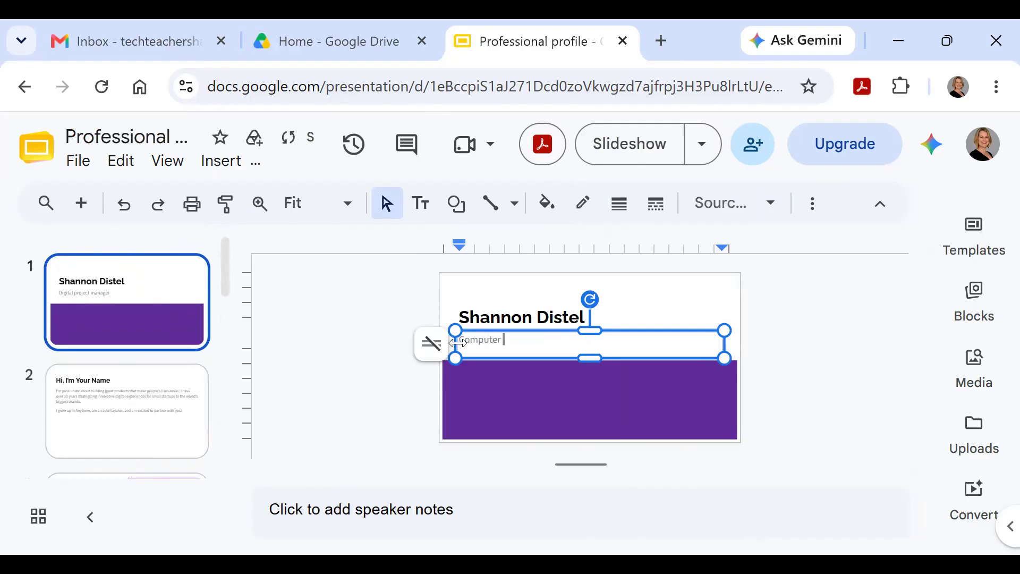
text( Teacher)
click(501, 405)
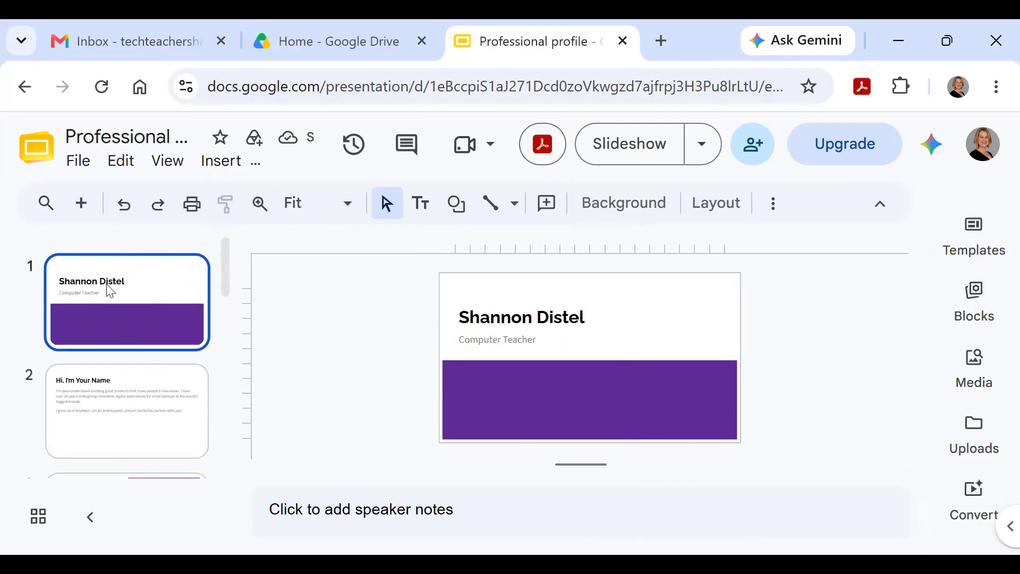
click(116, 404)
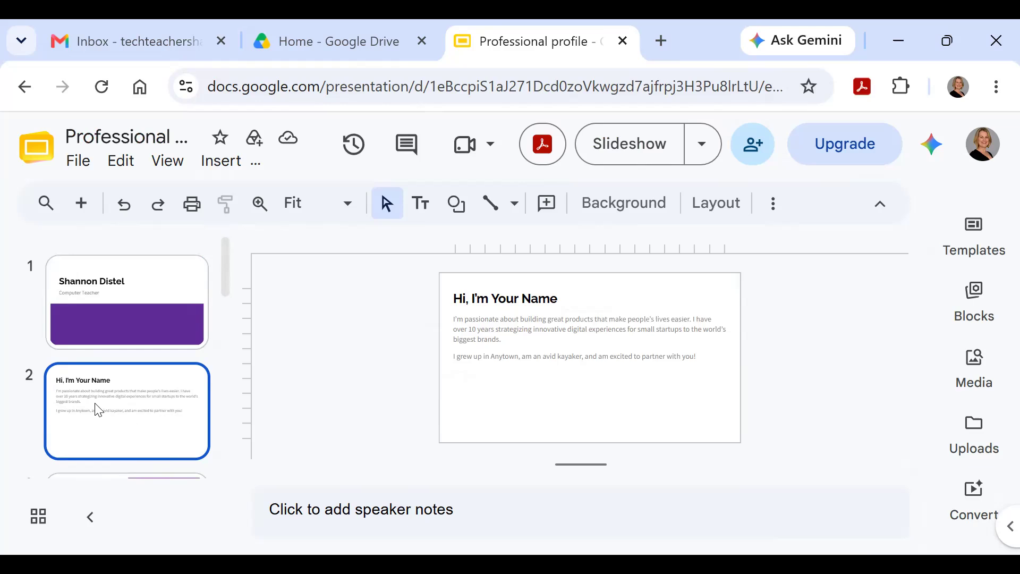
Step: Delete the 'Hi, I'm Your Name' slide, leaving Skills & expertise as slide 2
key(Delete)
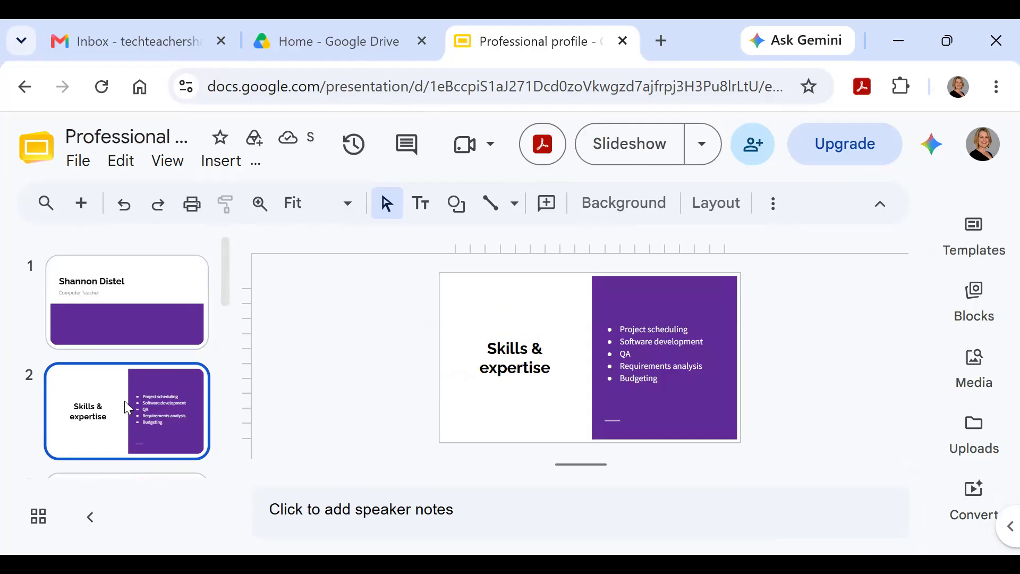
scroll(107, 416, down, 1)
scroll(108, 417, up, 1)
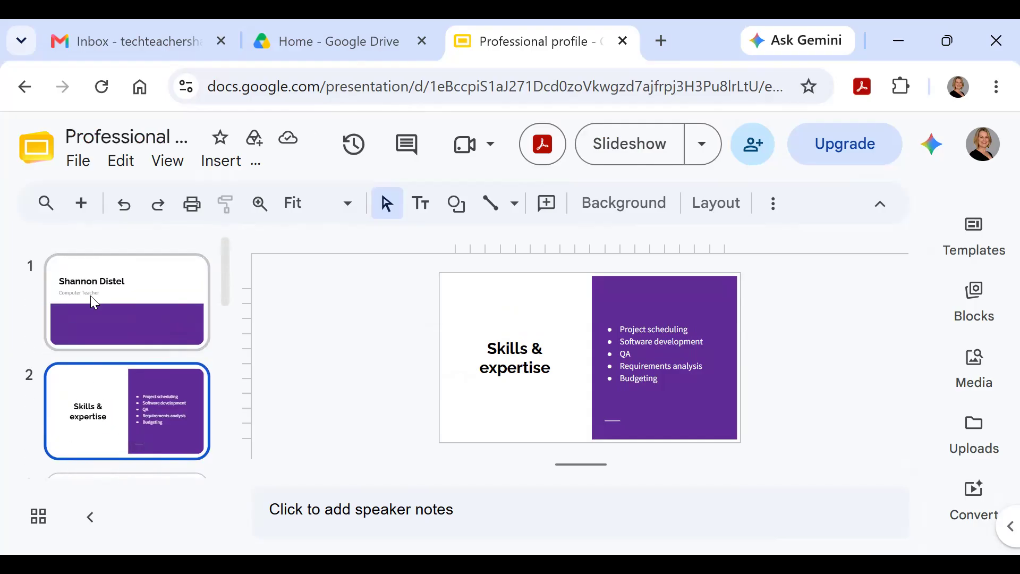
scroll(116, 375, down, 10)
scroll(116, 372, up, 10)
Step: Look through the File, Edit and View menus
click(78, 172)
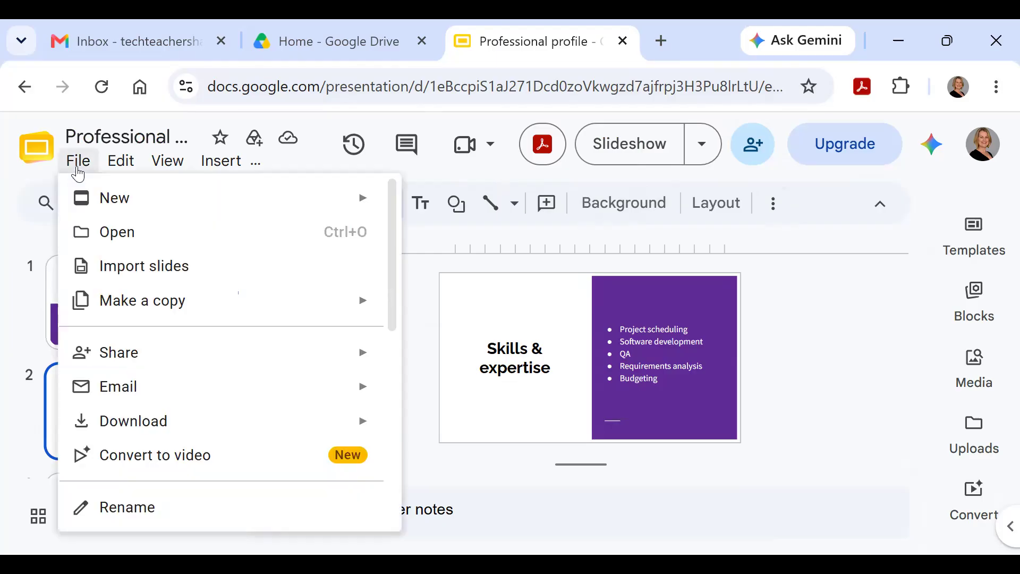
click(119, 169)
click(161, 170)
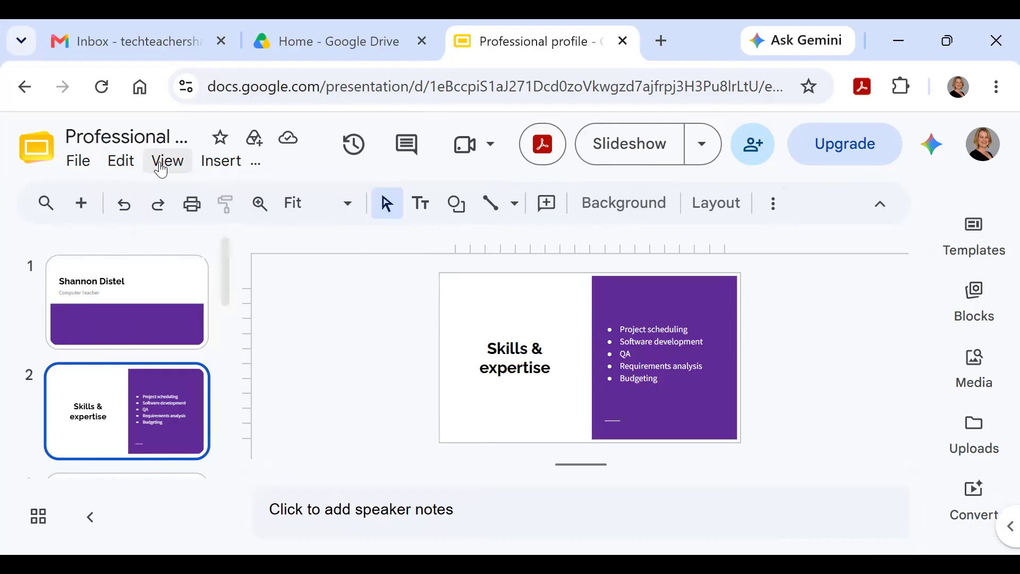
click(161, 170)
Step: On the title slide, bring up the Insert > Image > Stock & web search panel
mouse_move(215, 169)
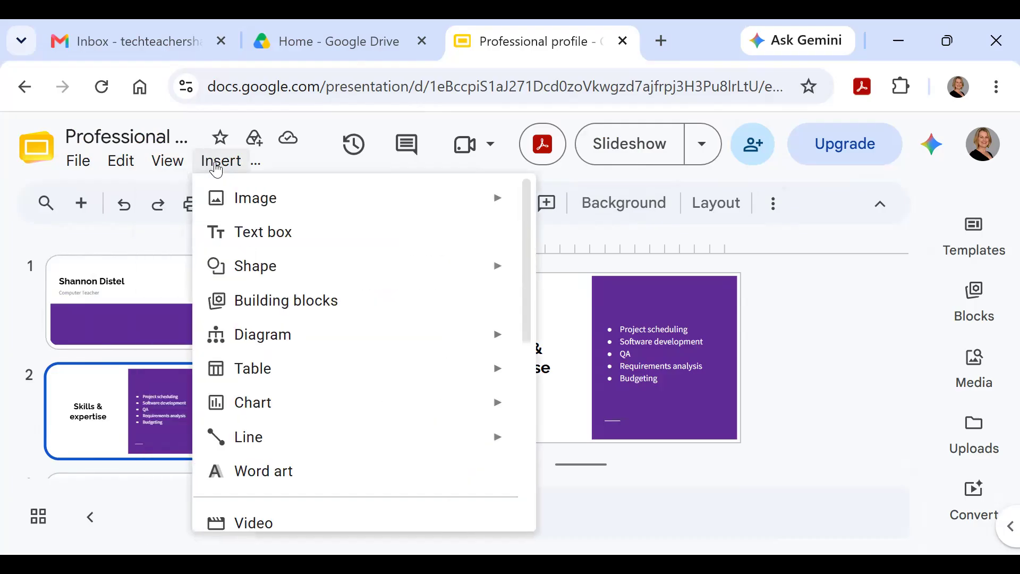
click(142, 319)
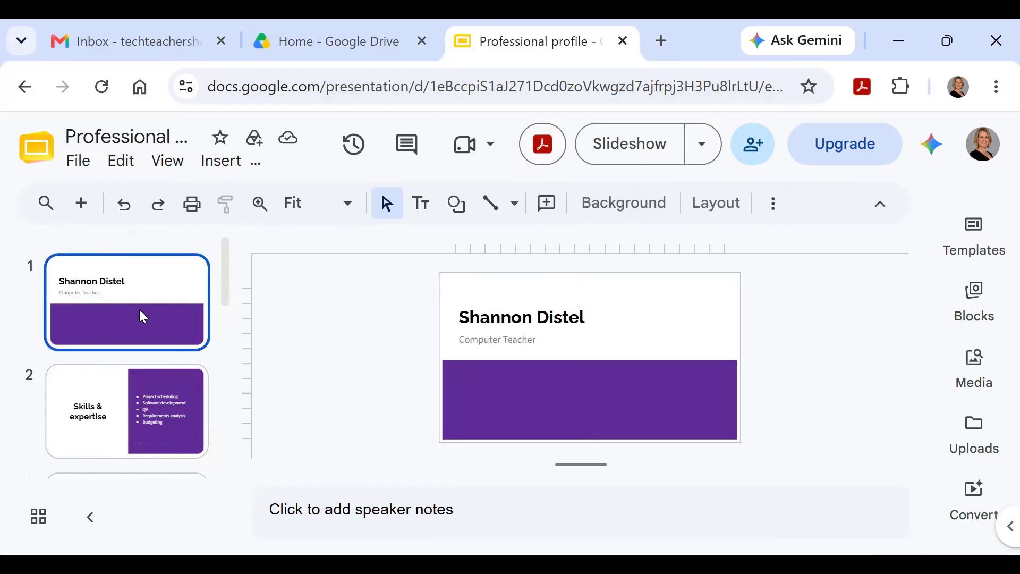
click(218, 169)
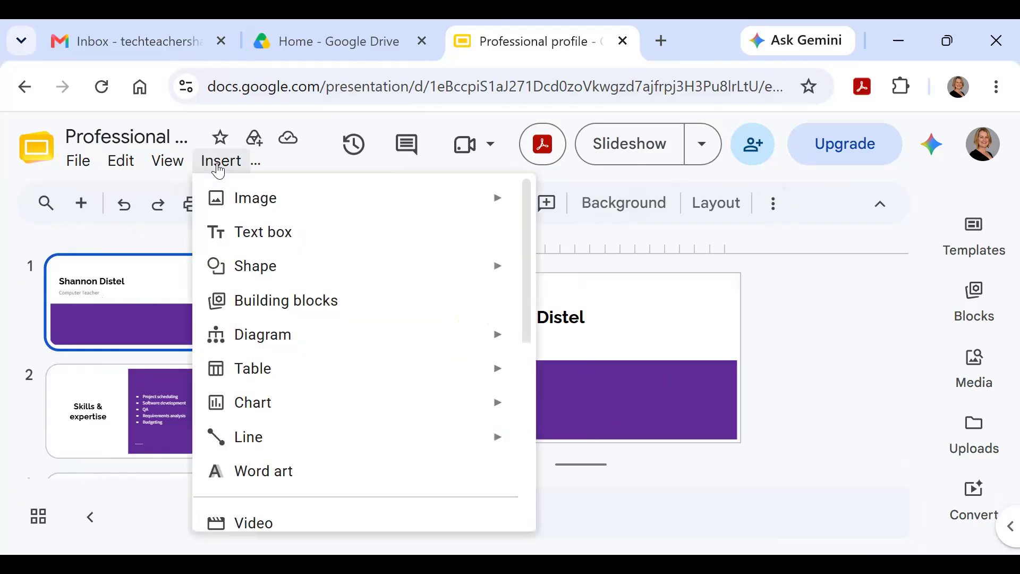
mouse_move(237, 206)
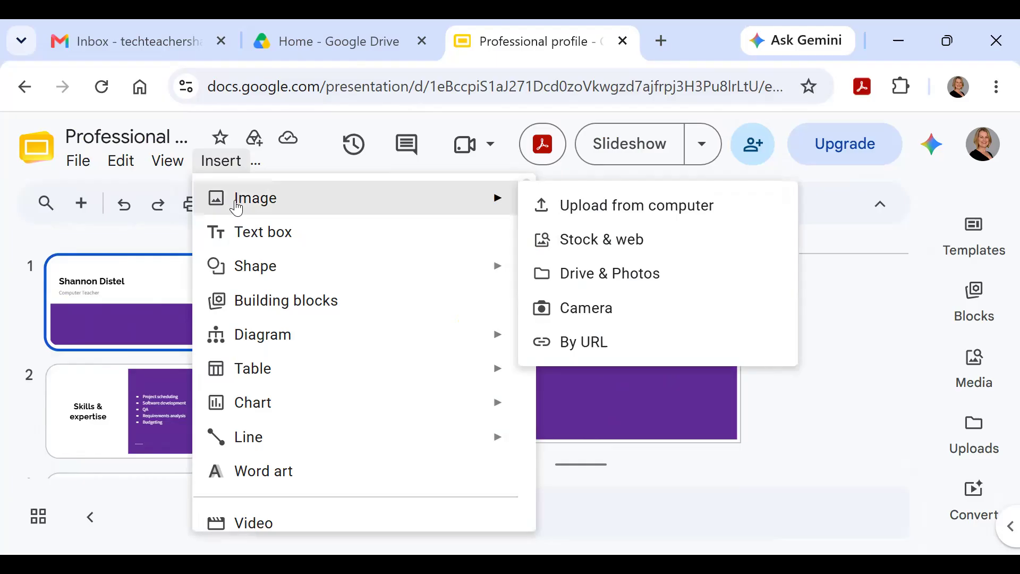
click(607, 242)
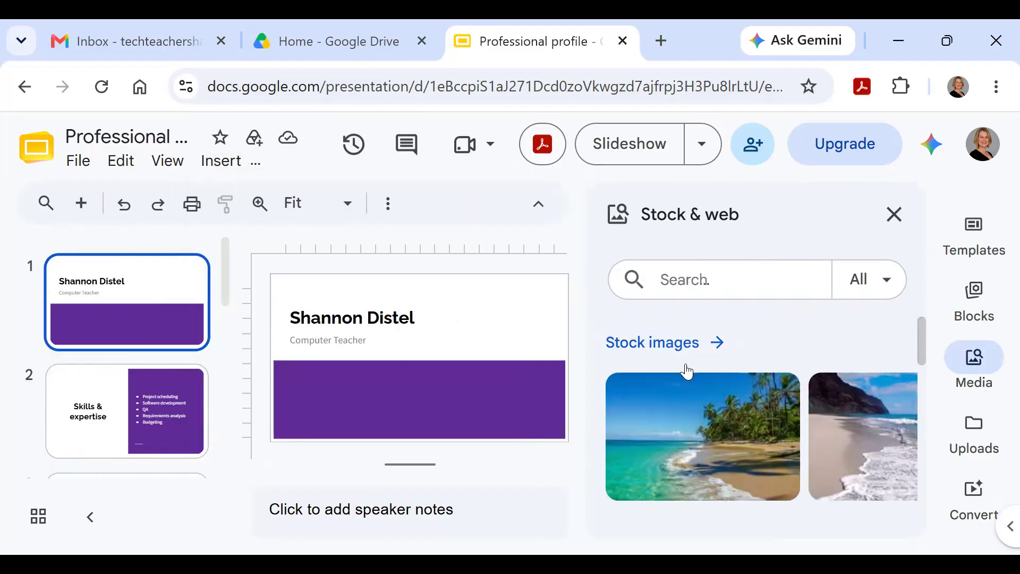
Step: Search stock images for 'cat' and insert the tabby kitten photo onto slide 1
click(689, 280)
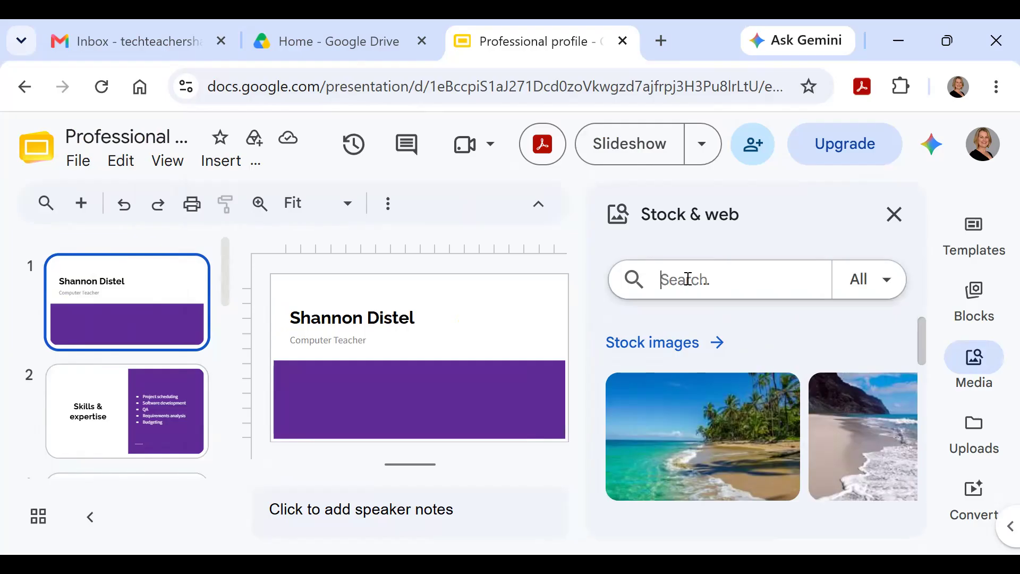
text(cat)
key(Return)
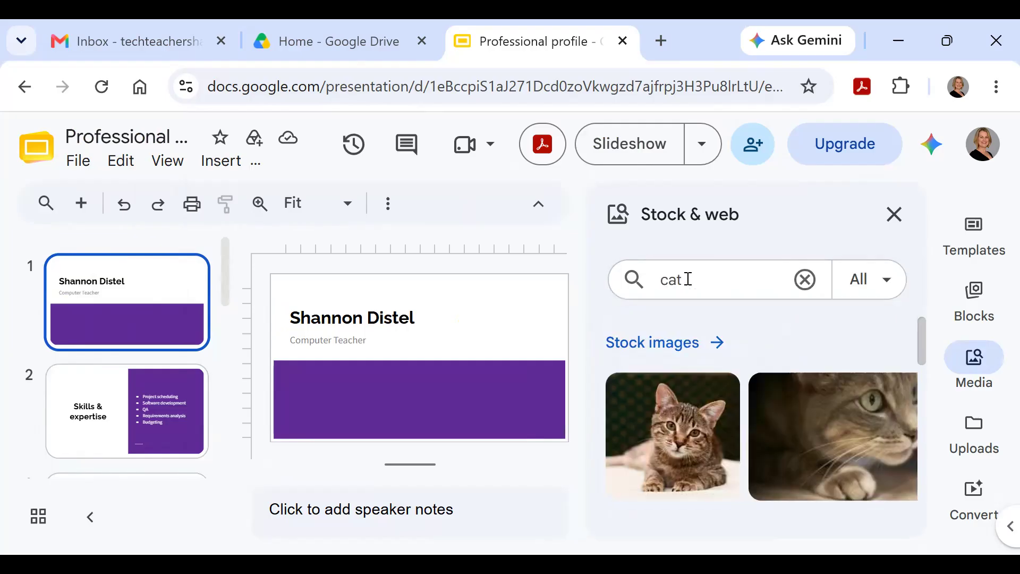
scroll(712, 392, down, 5)
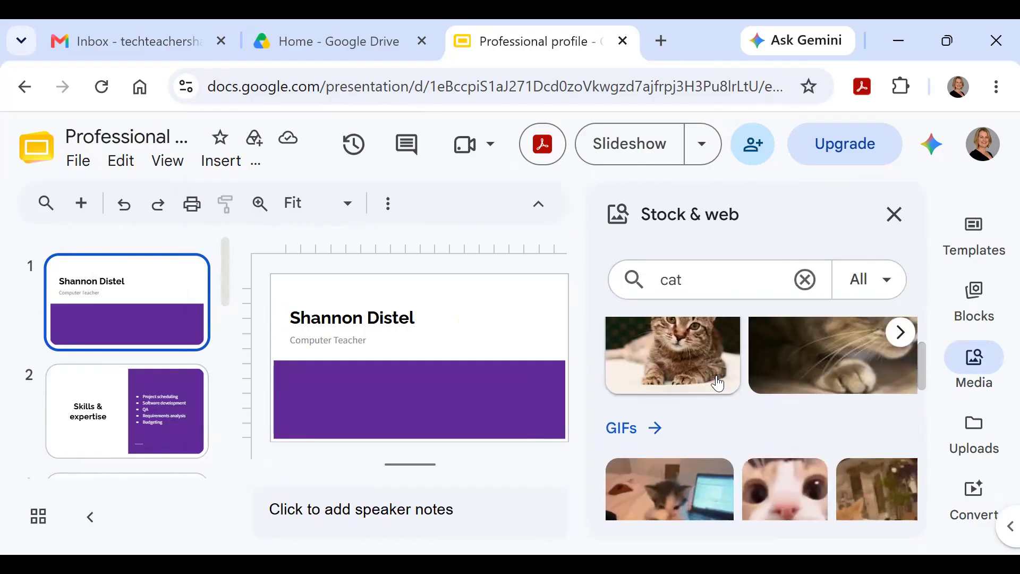
scroll(717, 377, down, 1)
scroll(716, 375, up, 2)
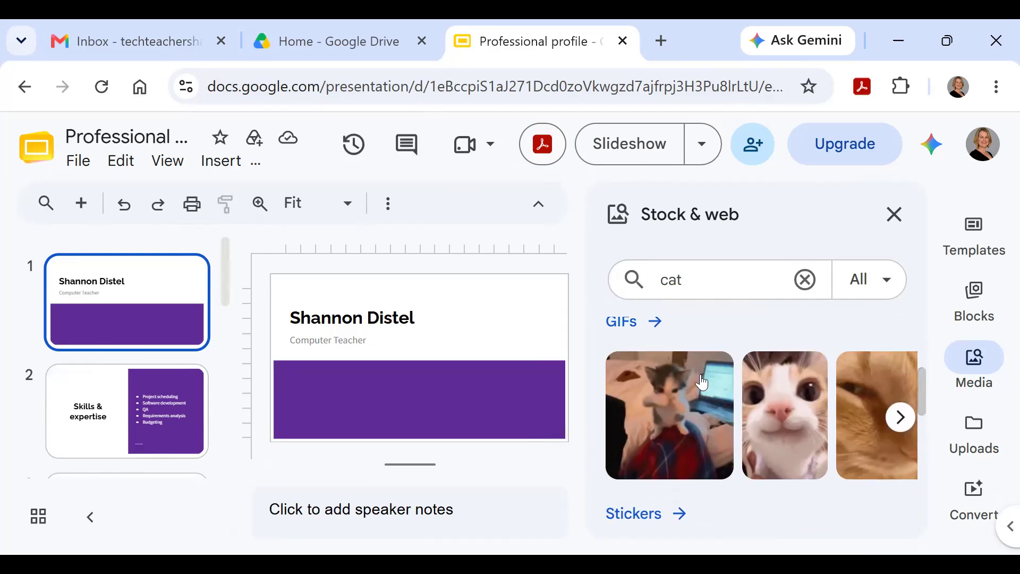
scroll(694, 425, down, 2)
scroll(693, 424, down, 2)
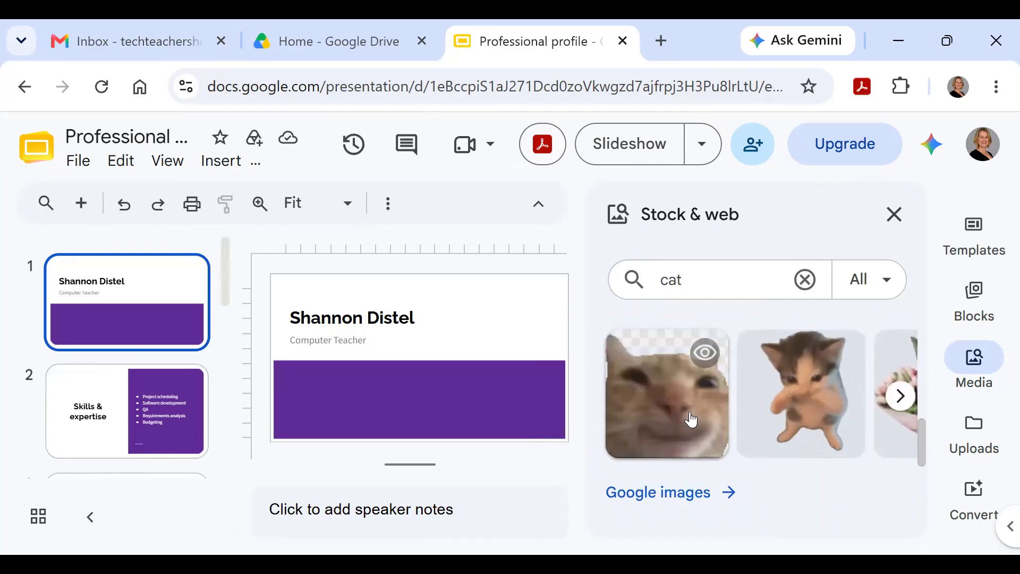
scroll(692, 420, down, 3)
scroll(690, 415, down, 2)
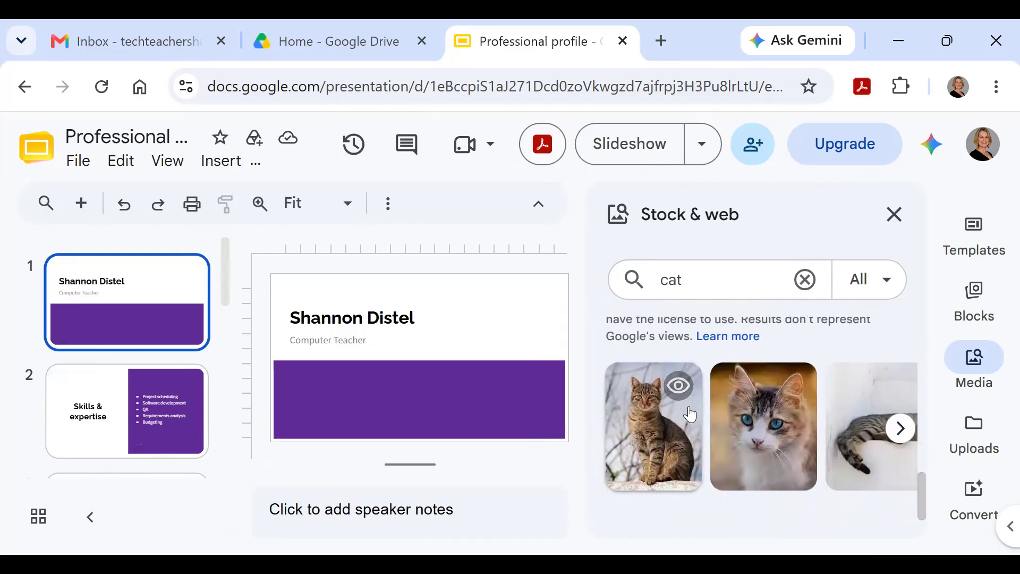
scroll(690, 414, up, 5)
scroll(690, 414, up, 3)
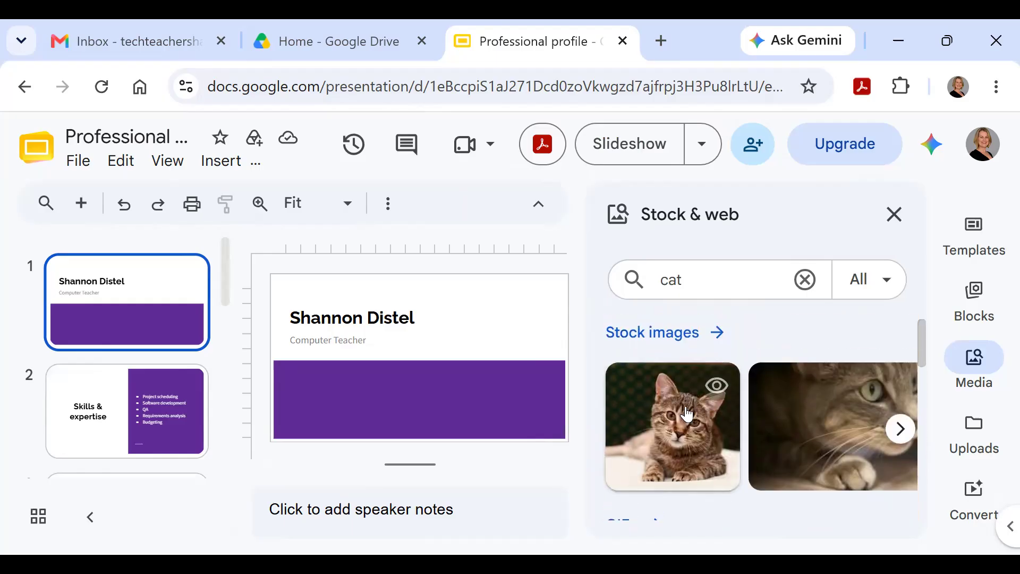
click(687, 414)
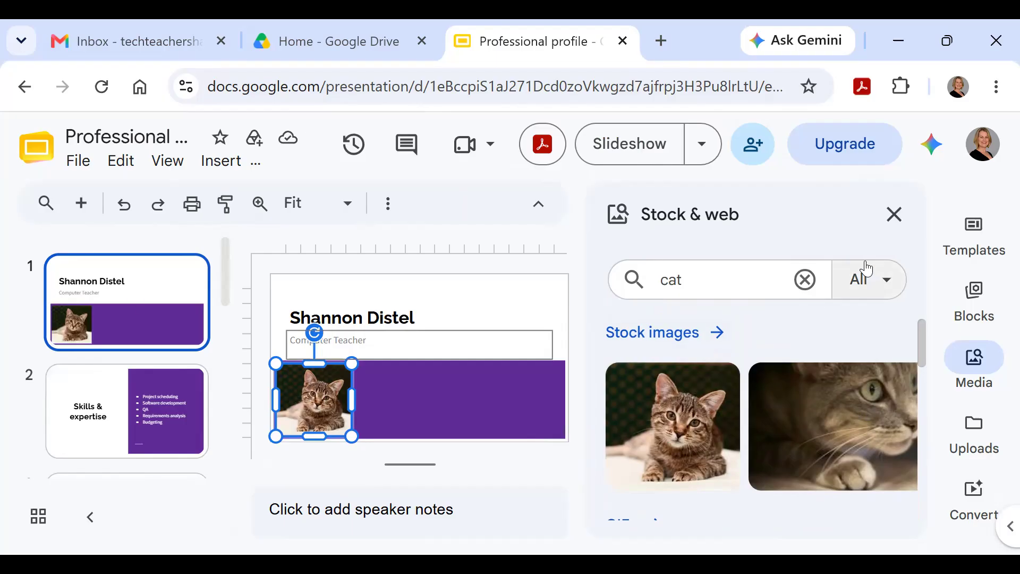
Step: Close the image panel, then move the kitten photo up and enlarge it on the right
click(894, 214)
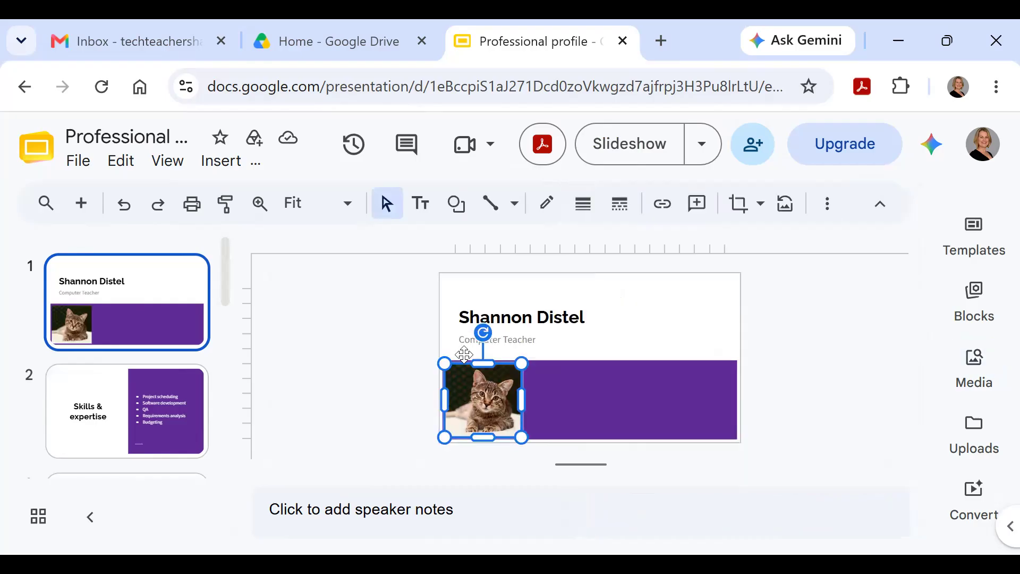
drag(495, 396, 641, 334)
drag(668, 376, 728, 432)
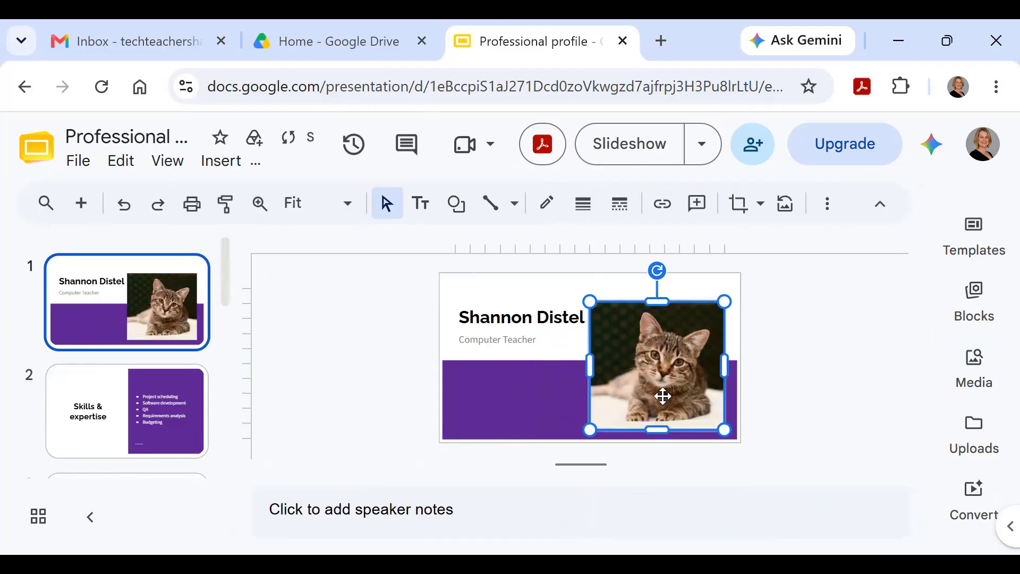
Step: Change the subtitle from 'Computer Teacher' to 'Cat Teacher'
click(539, 346)
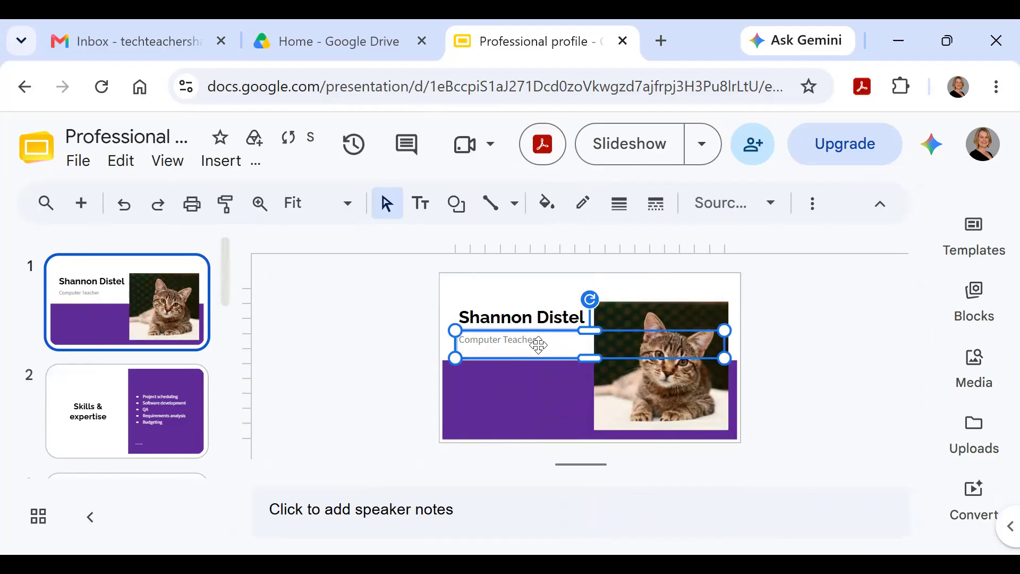
click(538, 343)
double_click(538, 338)
drag(540, 337, 458, 342)
text(Cat Teacher)
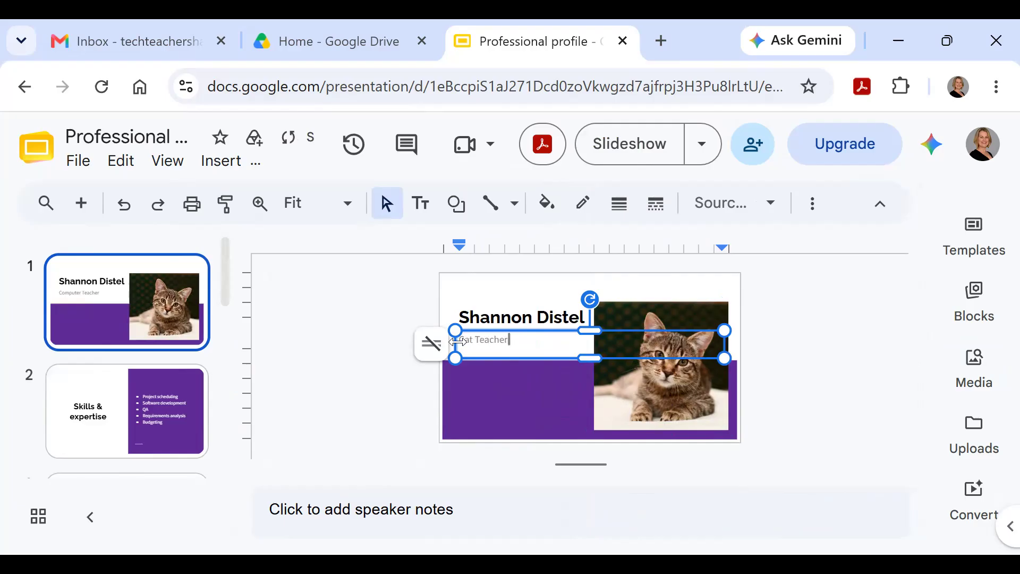
click(478, 392)
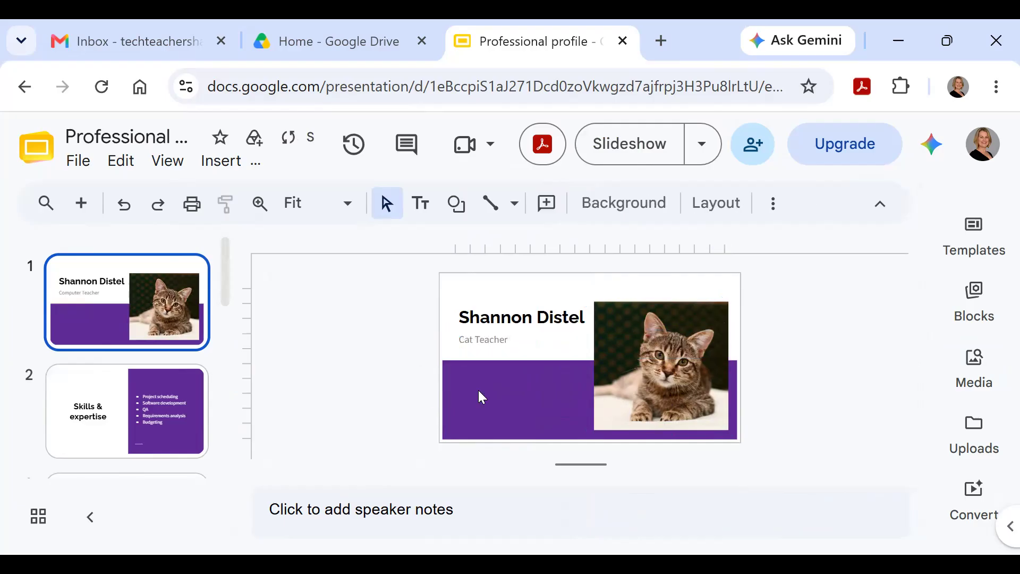
Step: Shorten the title to just the owner's first name
click(568, 317)
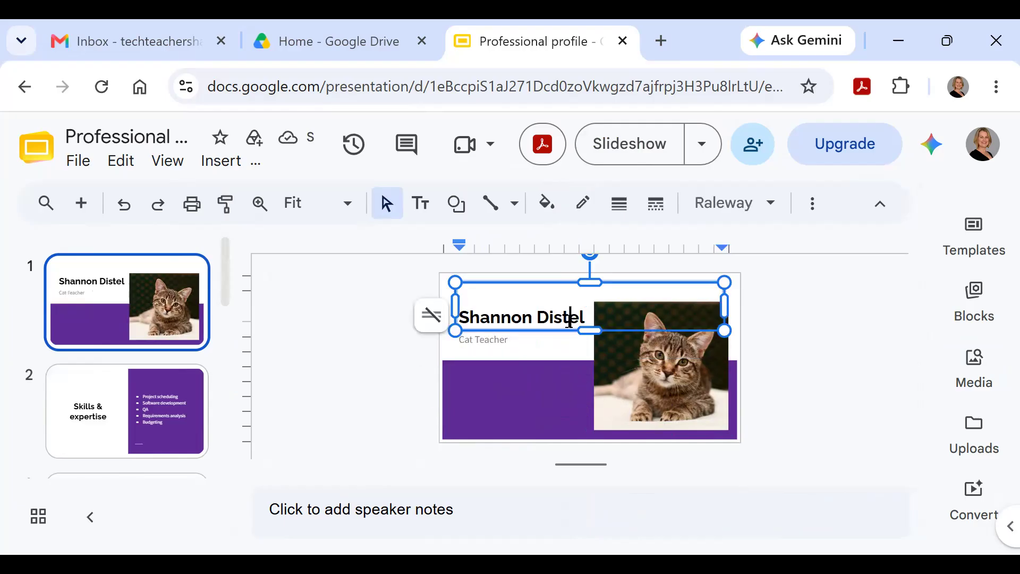
key(BackSpace)
key(BackSpace)
key(BackSpace)
key(BackSpace)
key(BackSpace)
key(BackSpace)
key(BackSpace)
key(BackSpace)
key(BackSpace)
key(BackSpace)
key(BackSpace)
key(BackSpace)
key(BackSpace)
key(BackSpace)
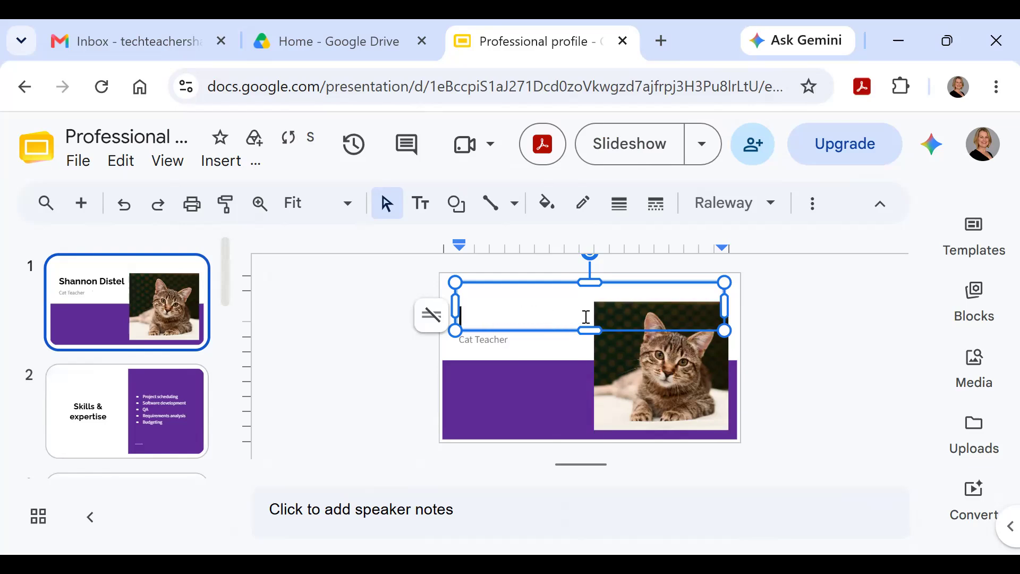
text(Shannon)
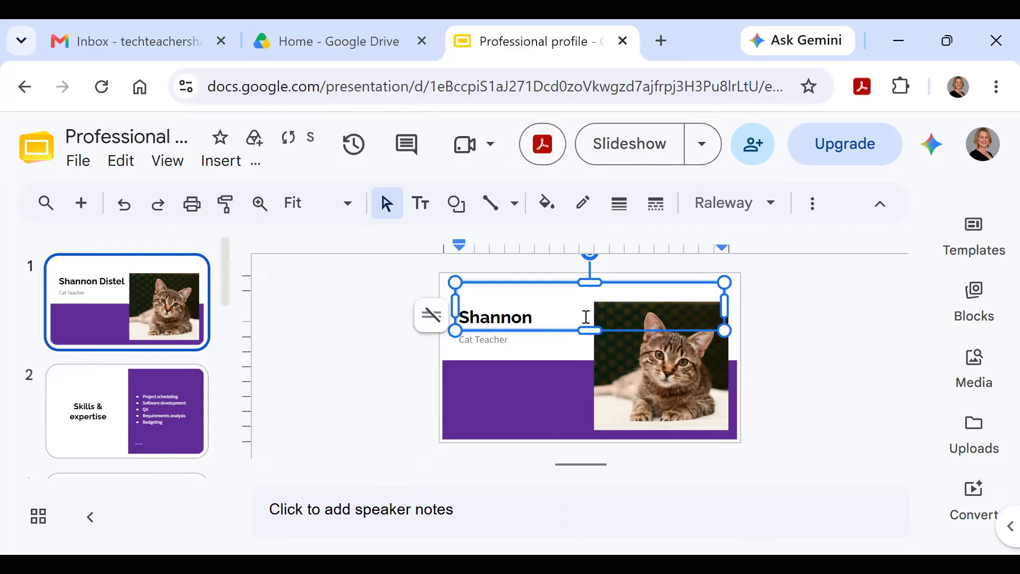
click(571, 393)
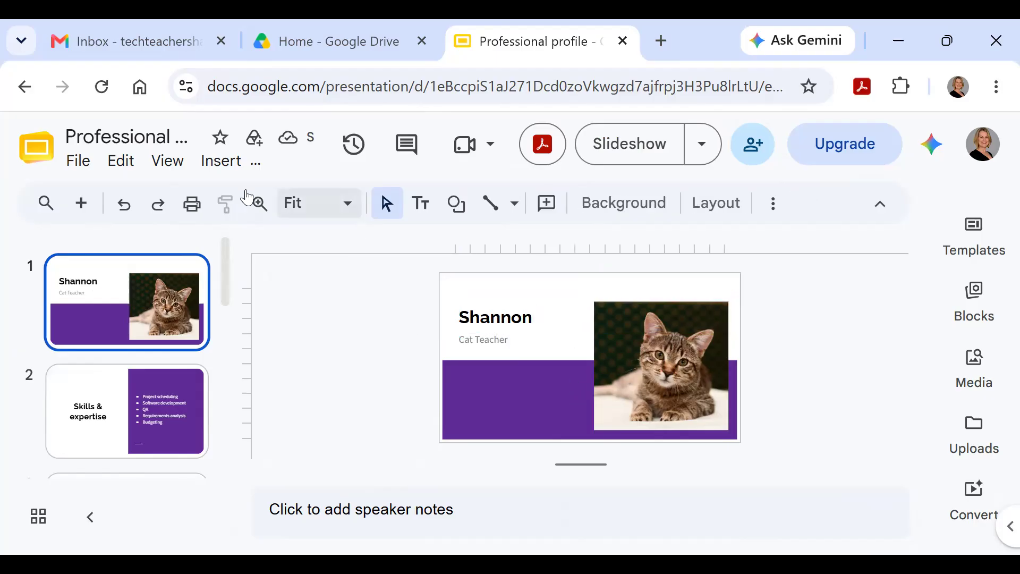
click(202, 169)
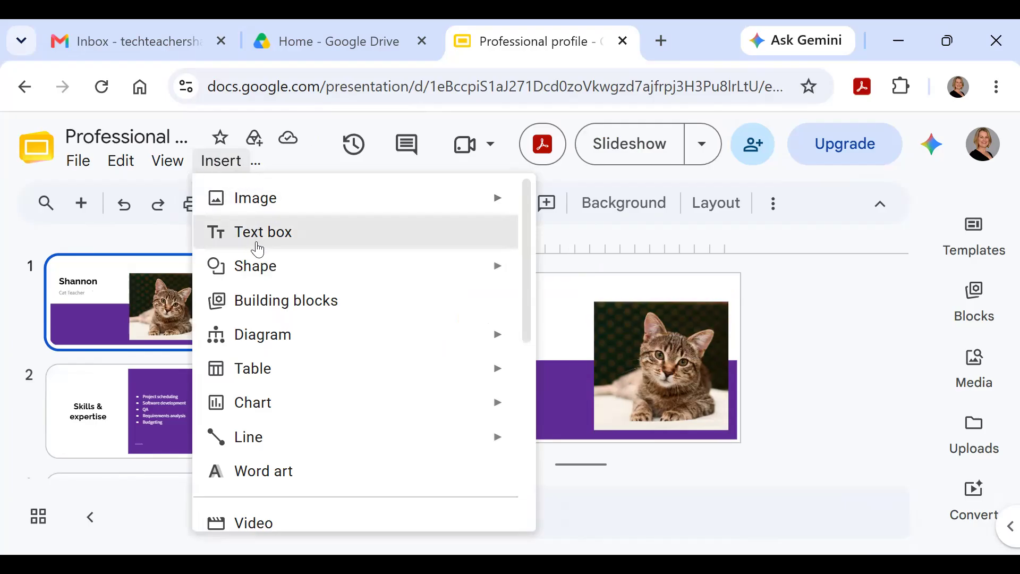
mouse_move(264, 265)
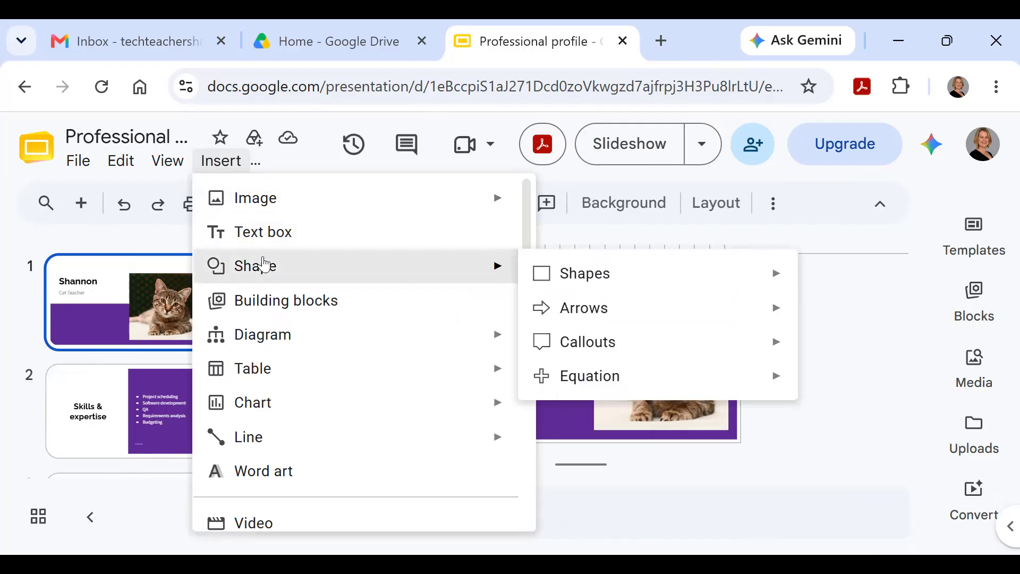
click(789, 378)
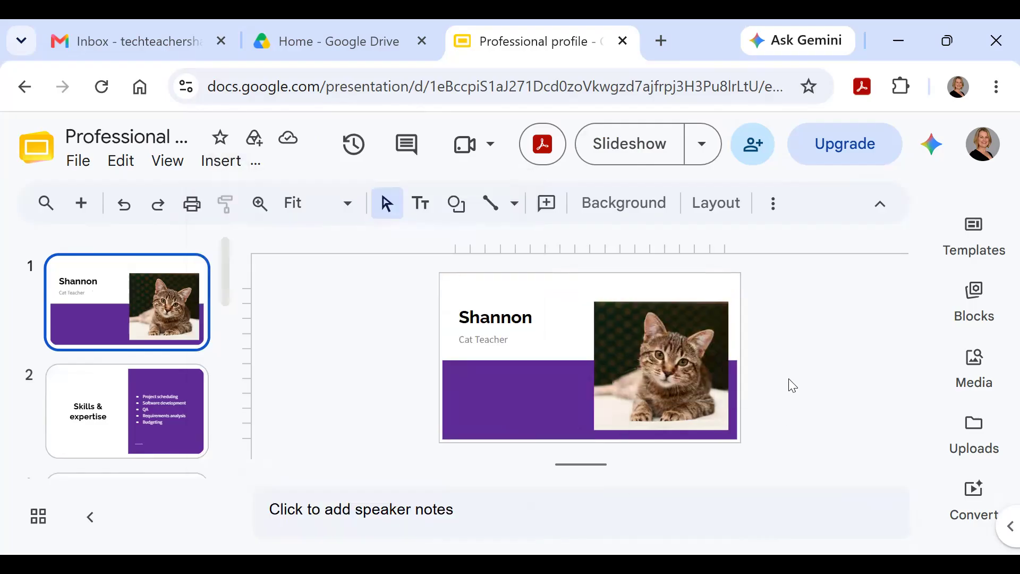
click(128, 396)
click(123, 321)
scroll(120, 367, down, 10)
scroll(122, 366, up, 10)
Step: Apply a Flip transition to the title slide and stop its preview
click(775, 212)
click(771, 251)
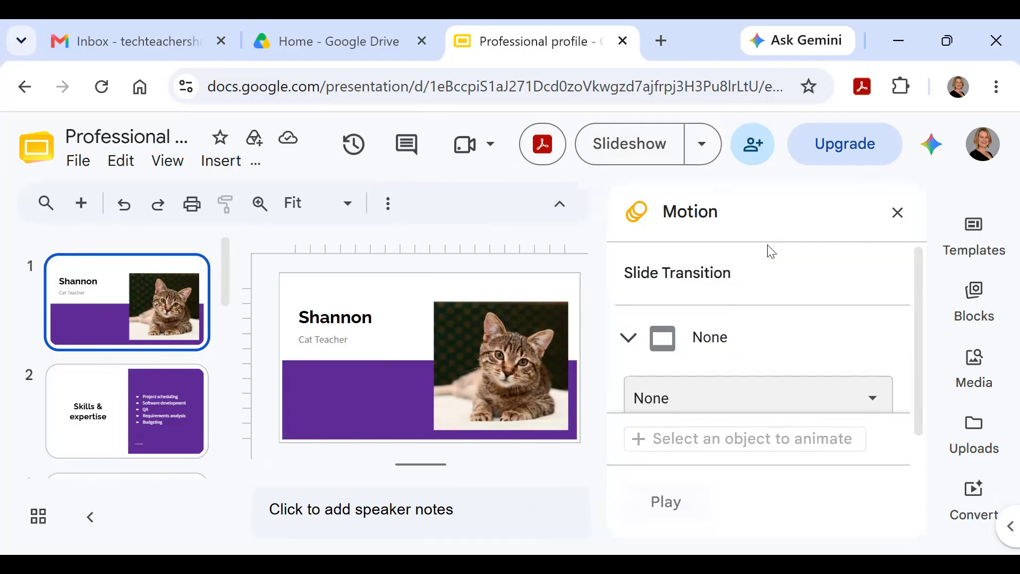
scroll(751, 359, down, 2)
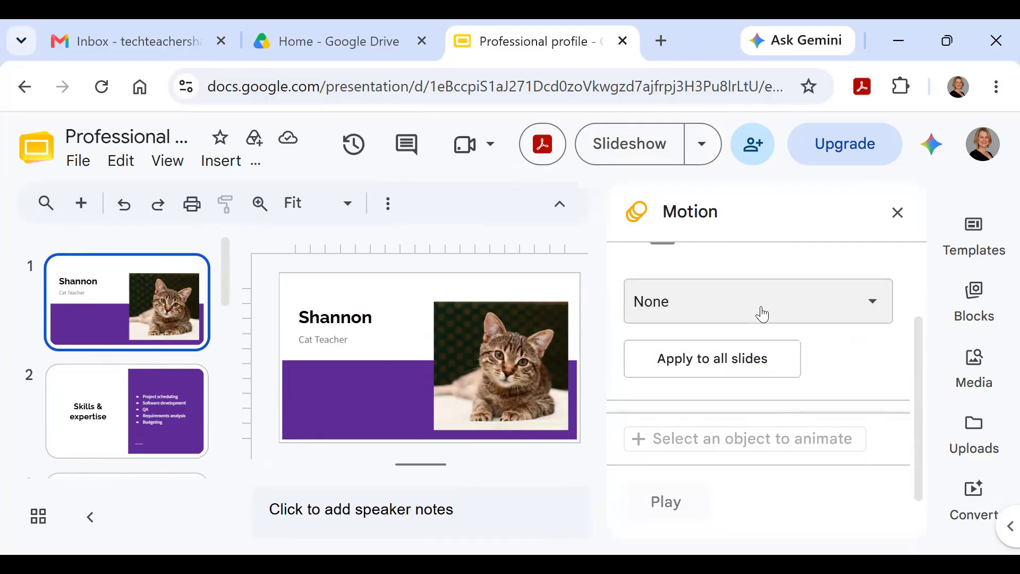
scroll(763, 312, up, 2)
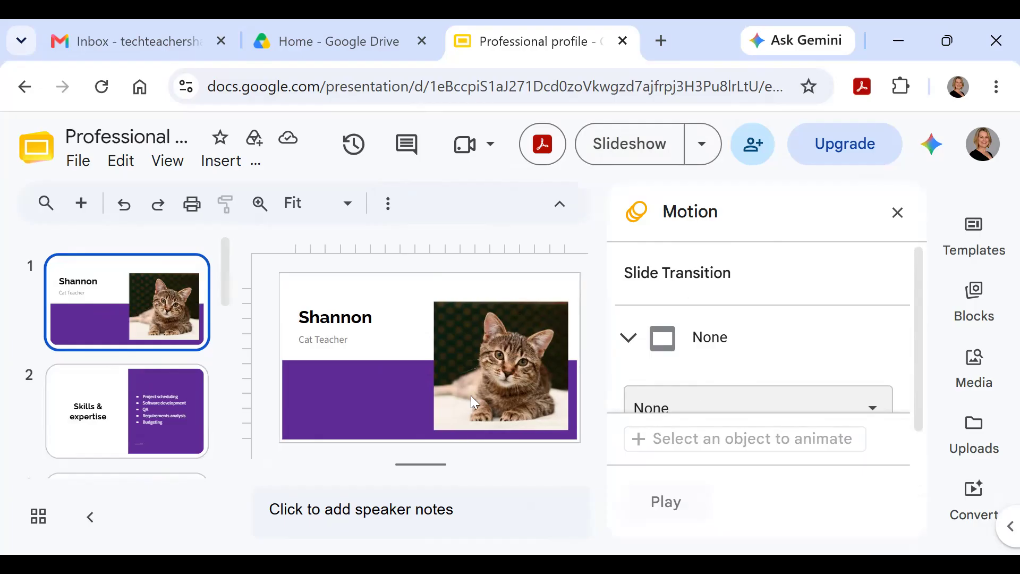
scroll(690, 353, down, 2)
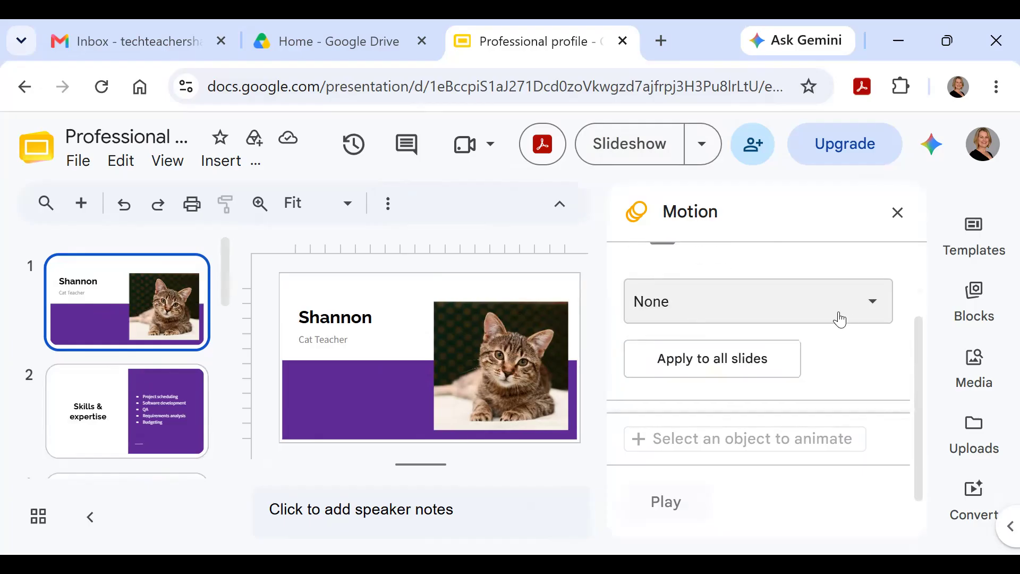
click(877, 304)
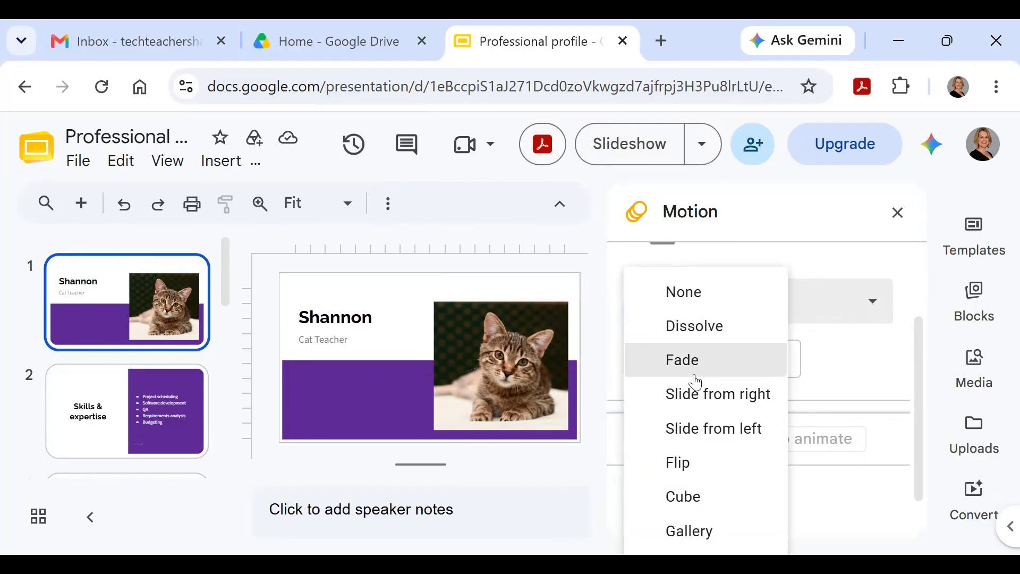
click(689, 461)
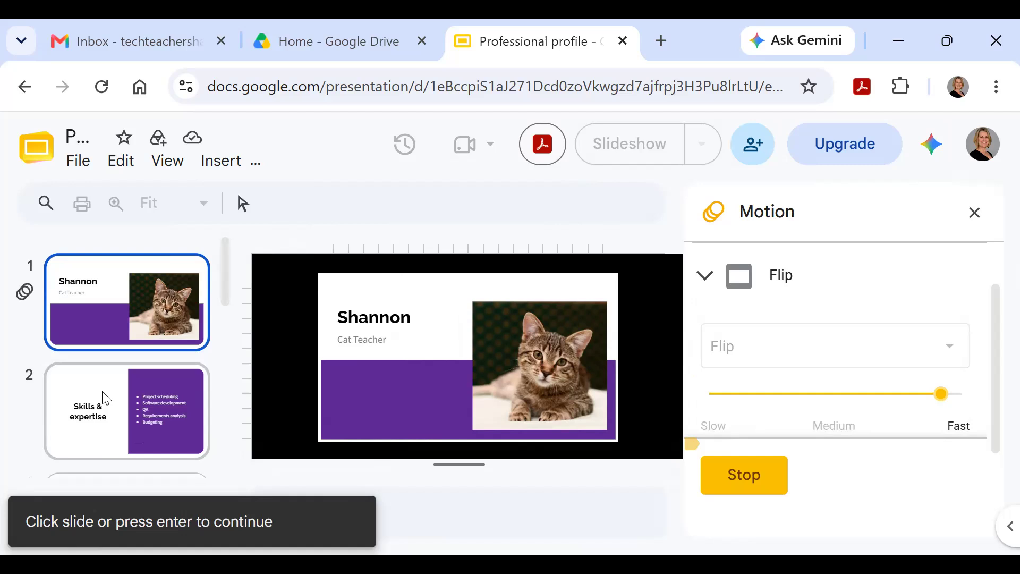
click(743, 486)
Step: Give the Skills & expertise slide a Slide from left transition
click(121, 397)
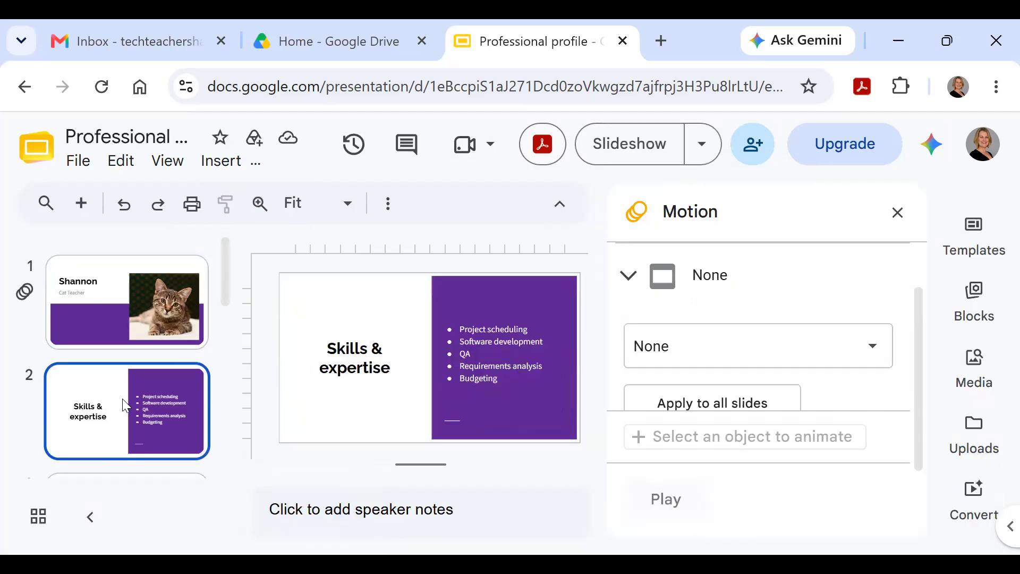
click(869, 351)
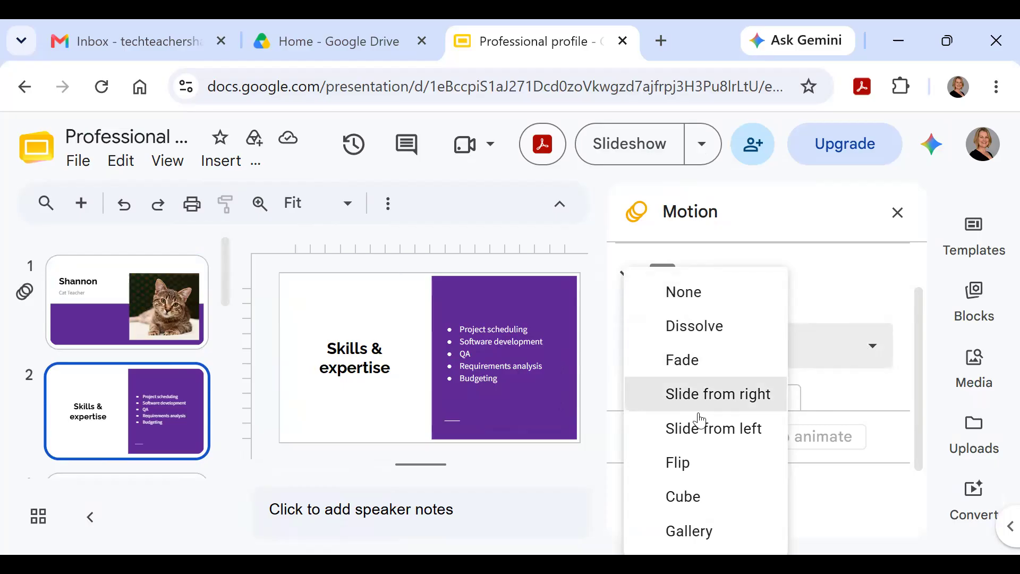
click(707, 433)
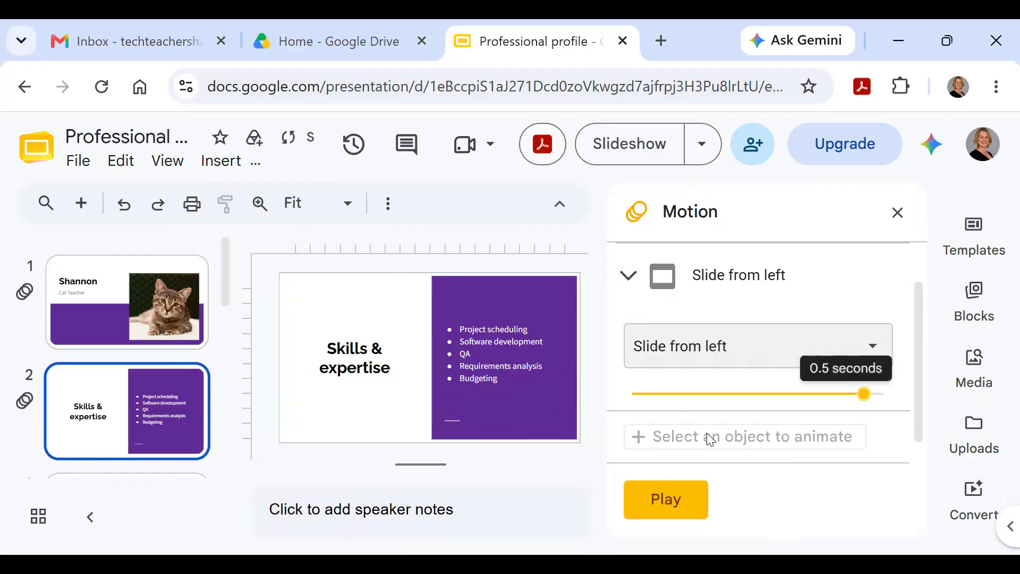
Step: Preview the Flip and Slide from left transitions, then close the Motion panel
click(122, 294)
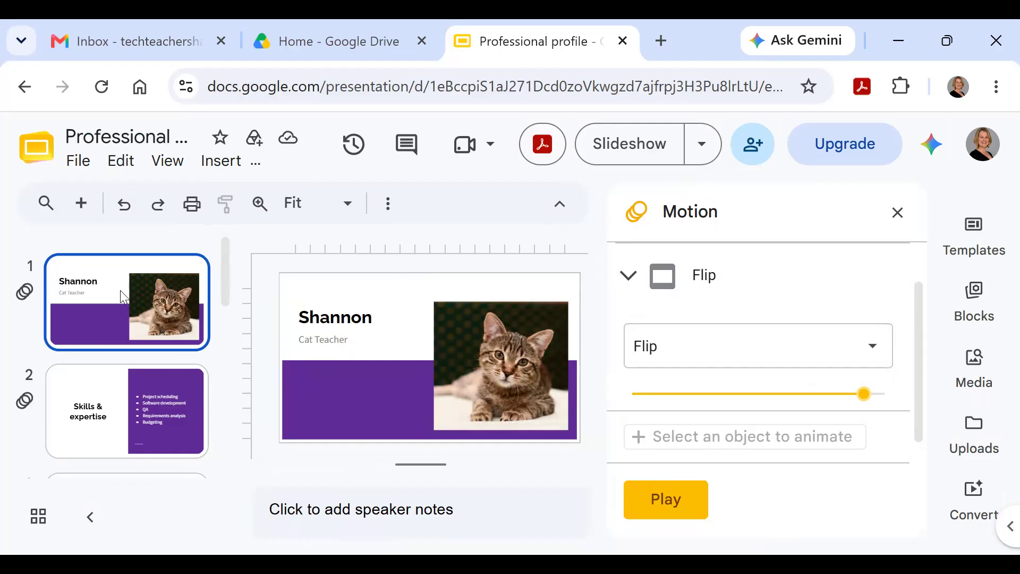
click(661, 500)
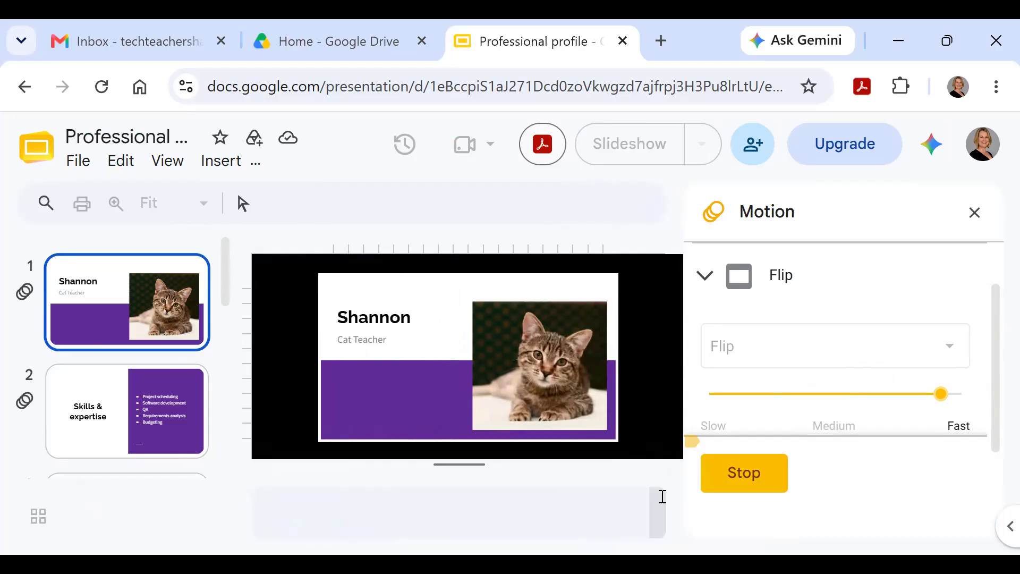
click(747, 479)
click(159, 393)
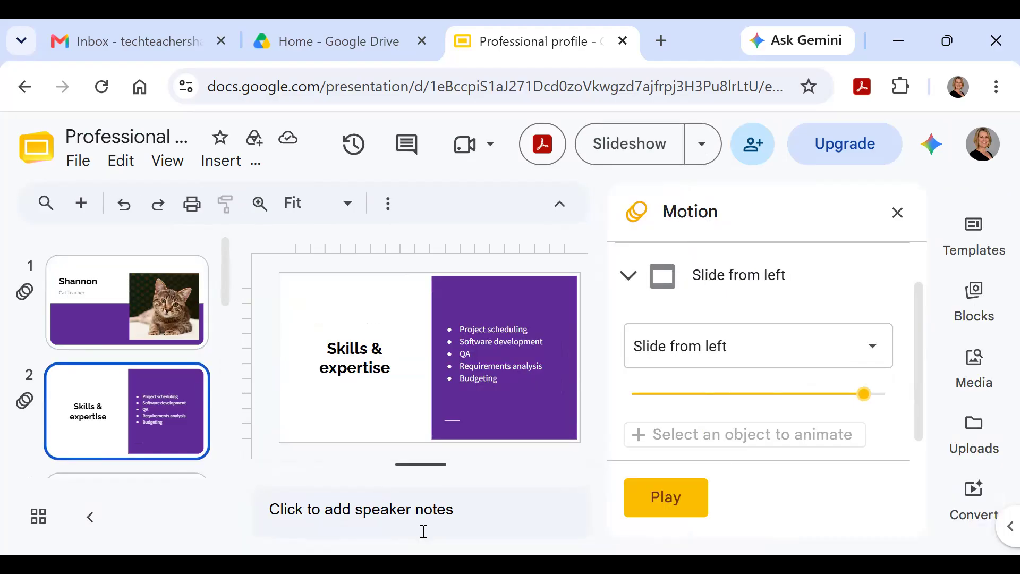
click(685, 488)
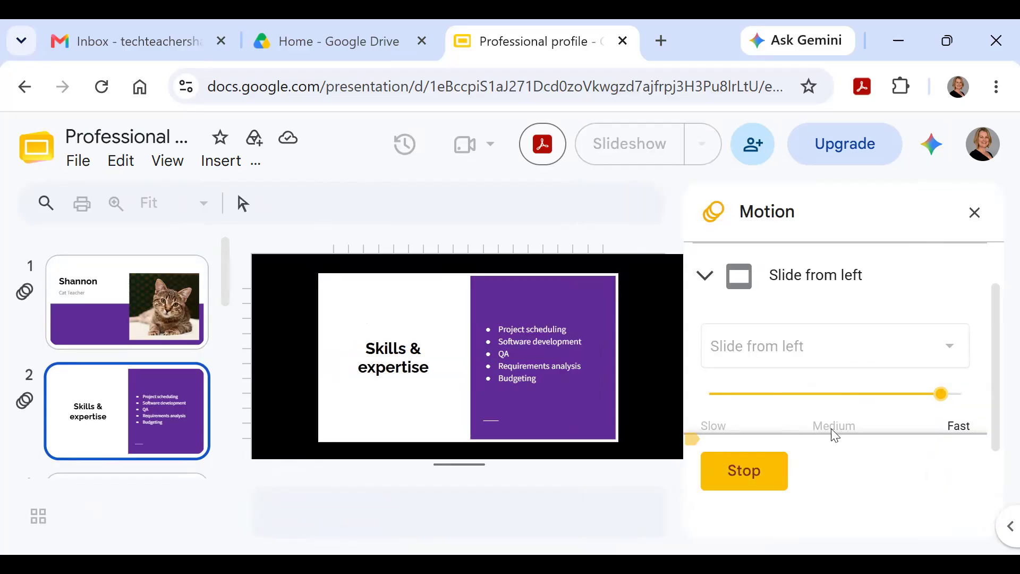
click(976, 212)
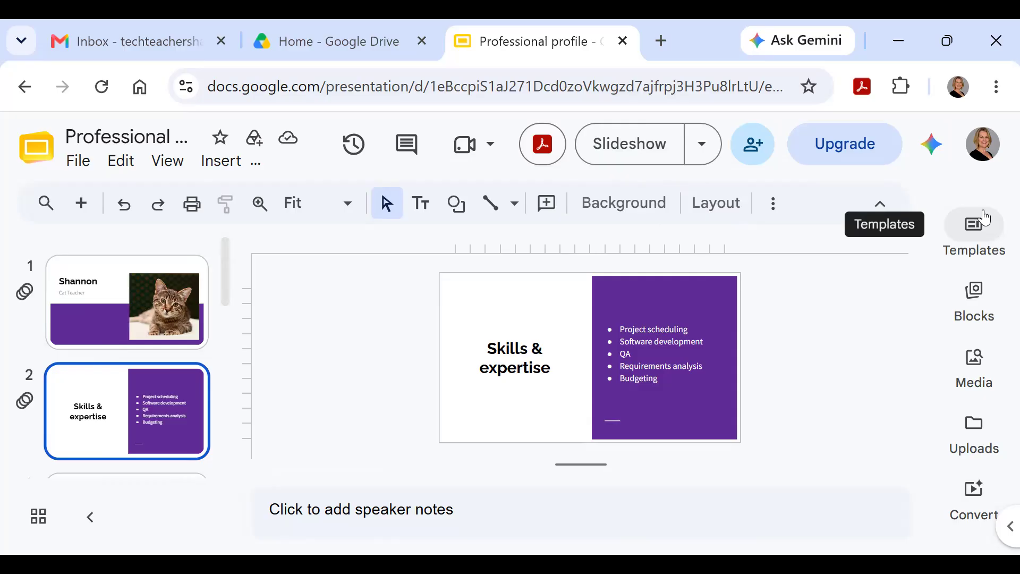
Step: From Google Drive, create a new blank presentation via New > Google Slides
click(357, 28)
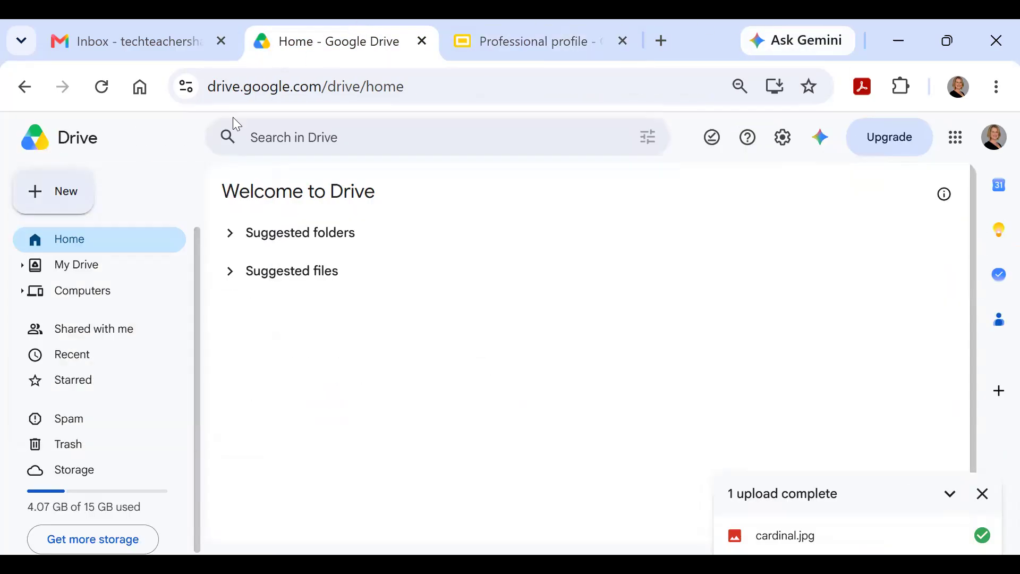
click(50, 192)
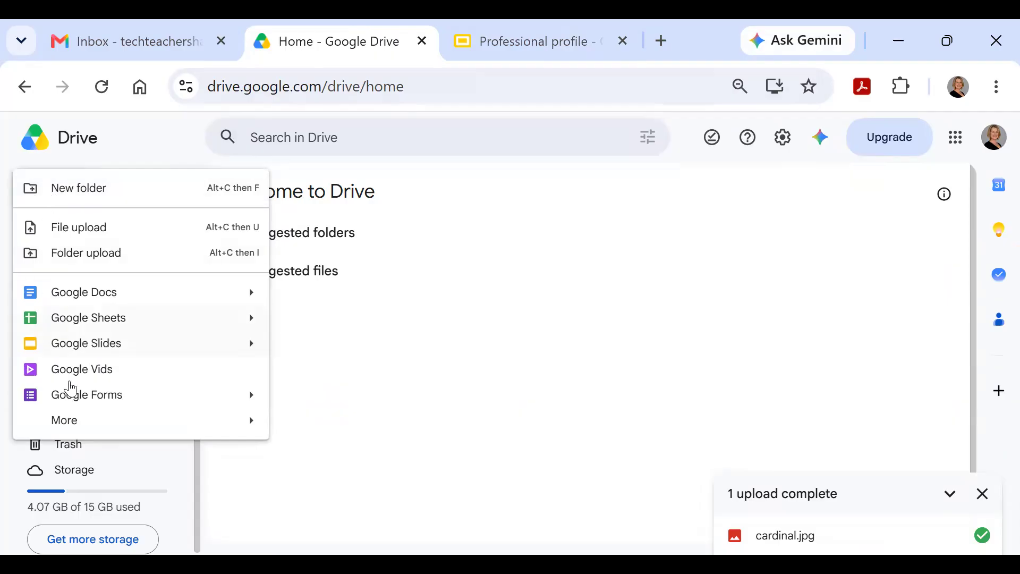
mouse_move(58, 352)
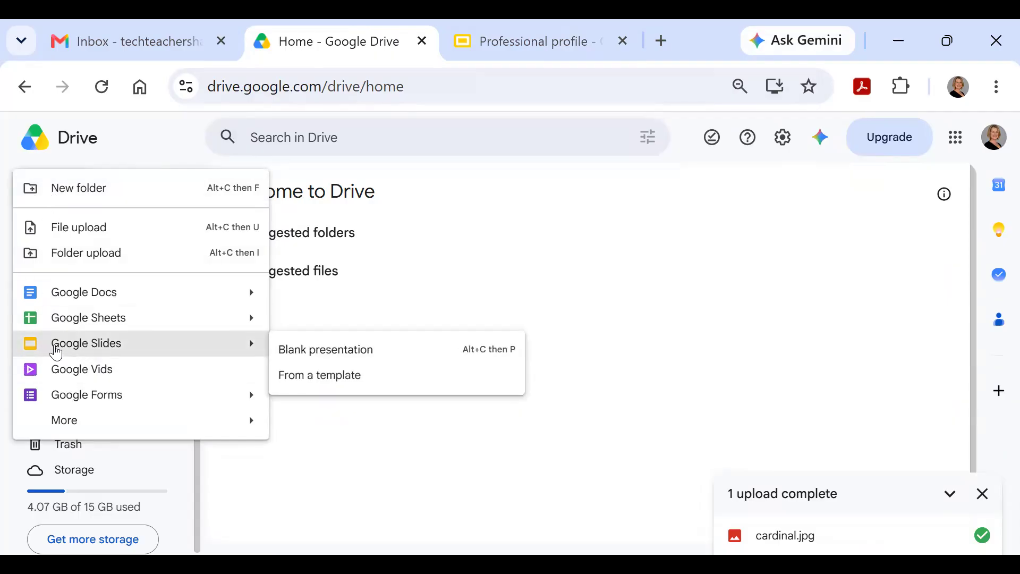
click(314, 352)
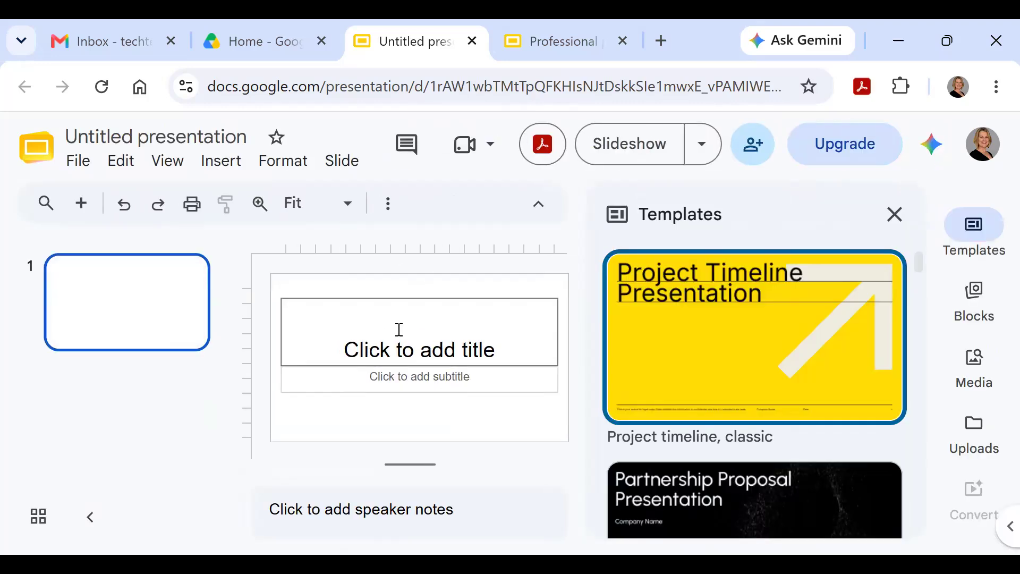
click(554, 27)
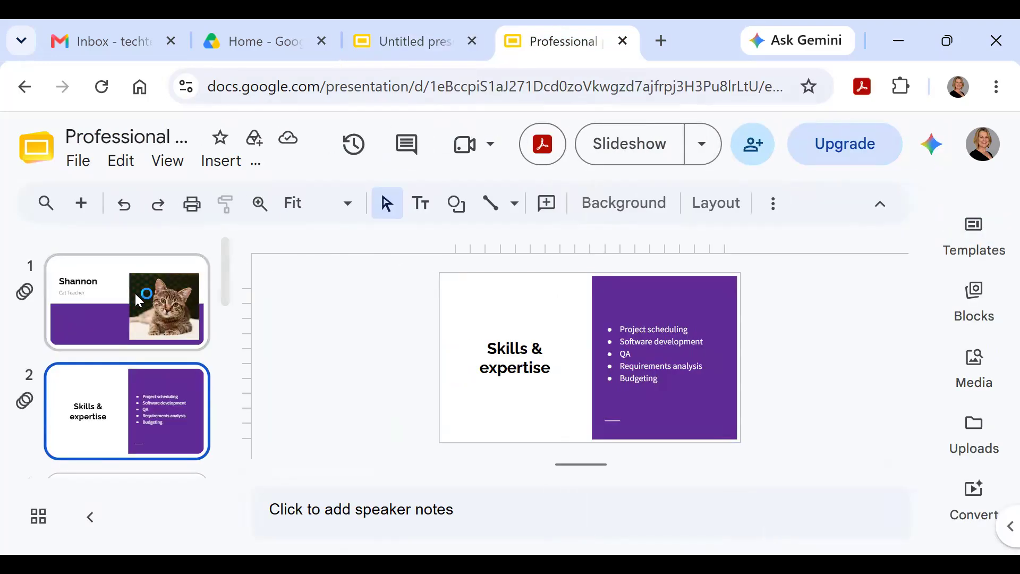
scroll(124, 373, down, 5)
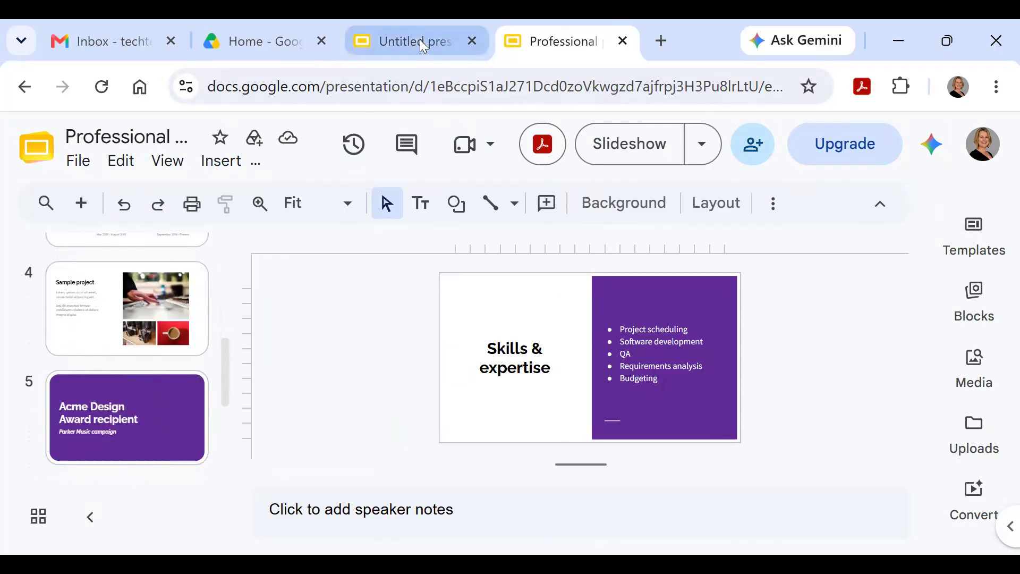
click(422, 43)
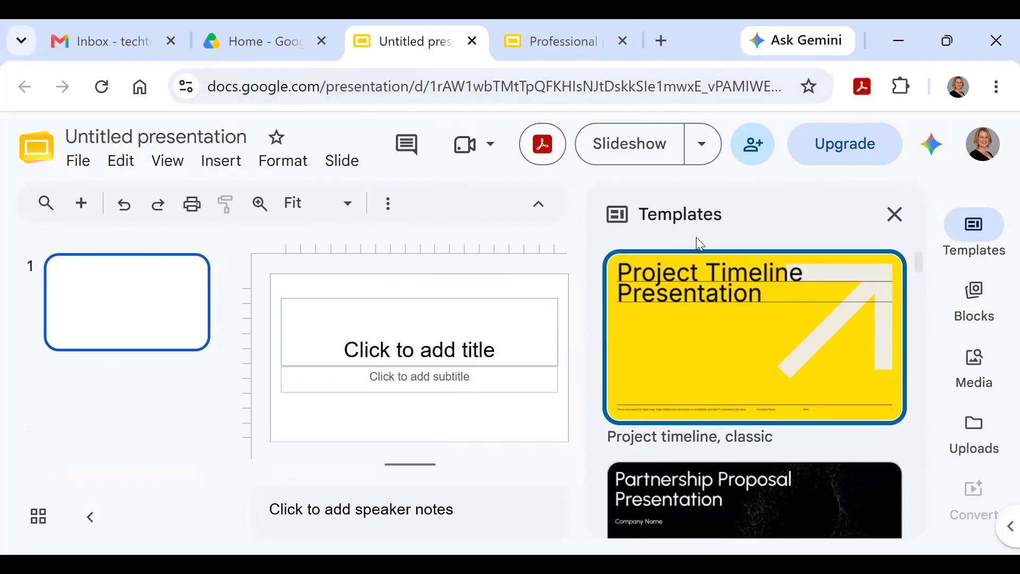
scroll(718, 371, down, 5)
scroll(721, 374, down, 8)
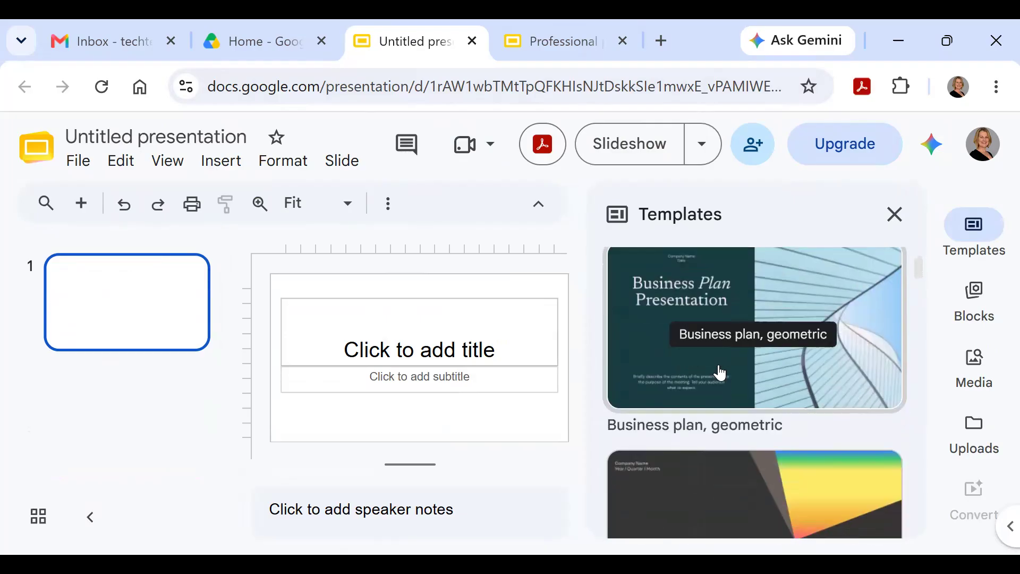
scroll(720, 375, down, 3)
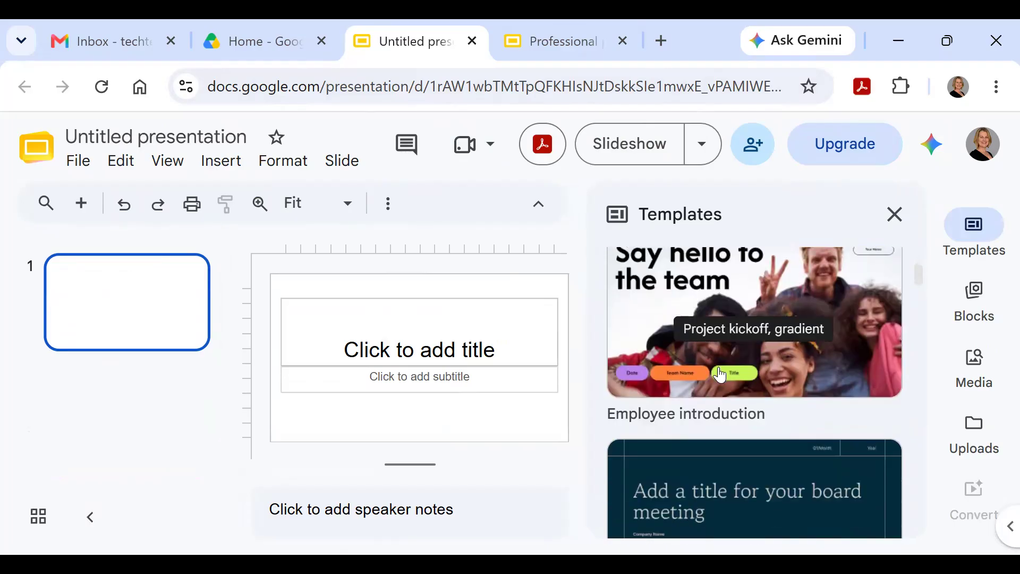